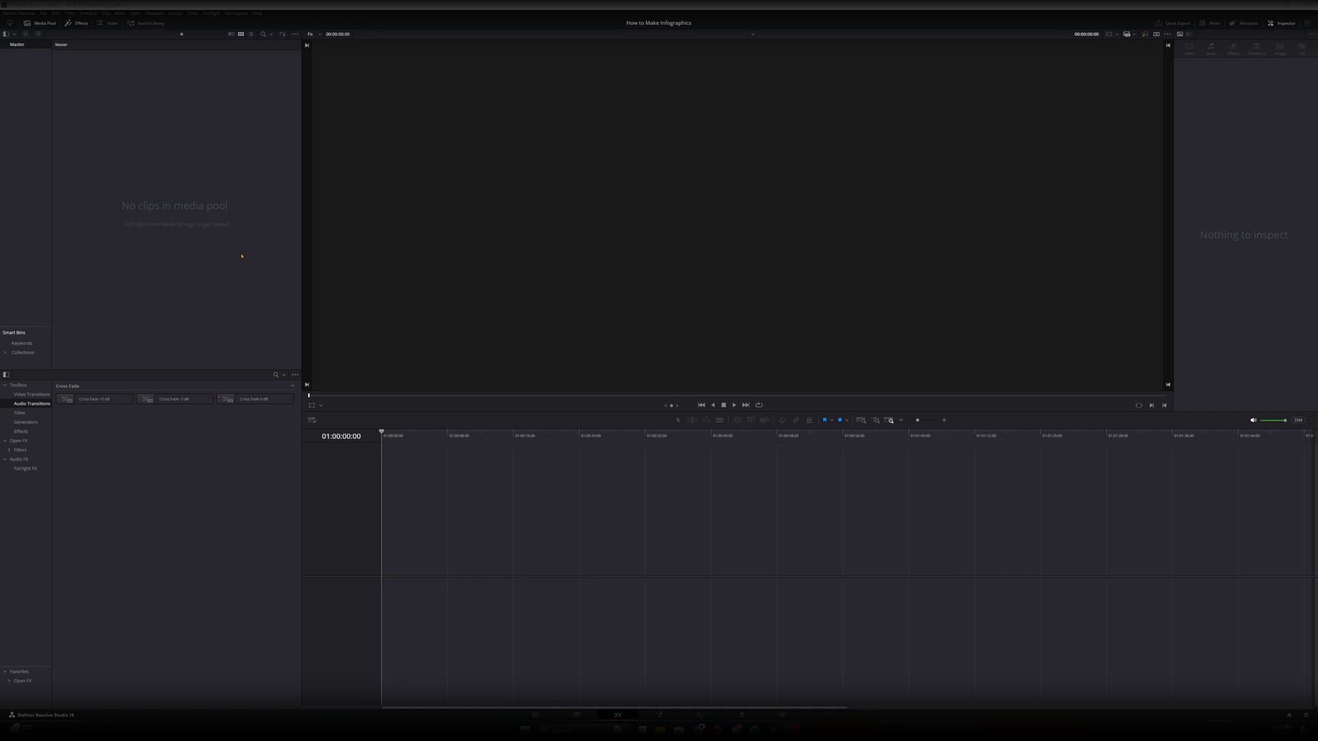
Start a new timeline from the empty media pool and turn off Use Project Settings for it
{"action": "right_click", "coordinate": [115, 128]}
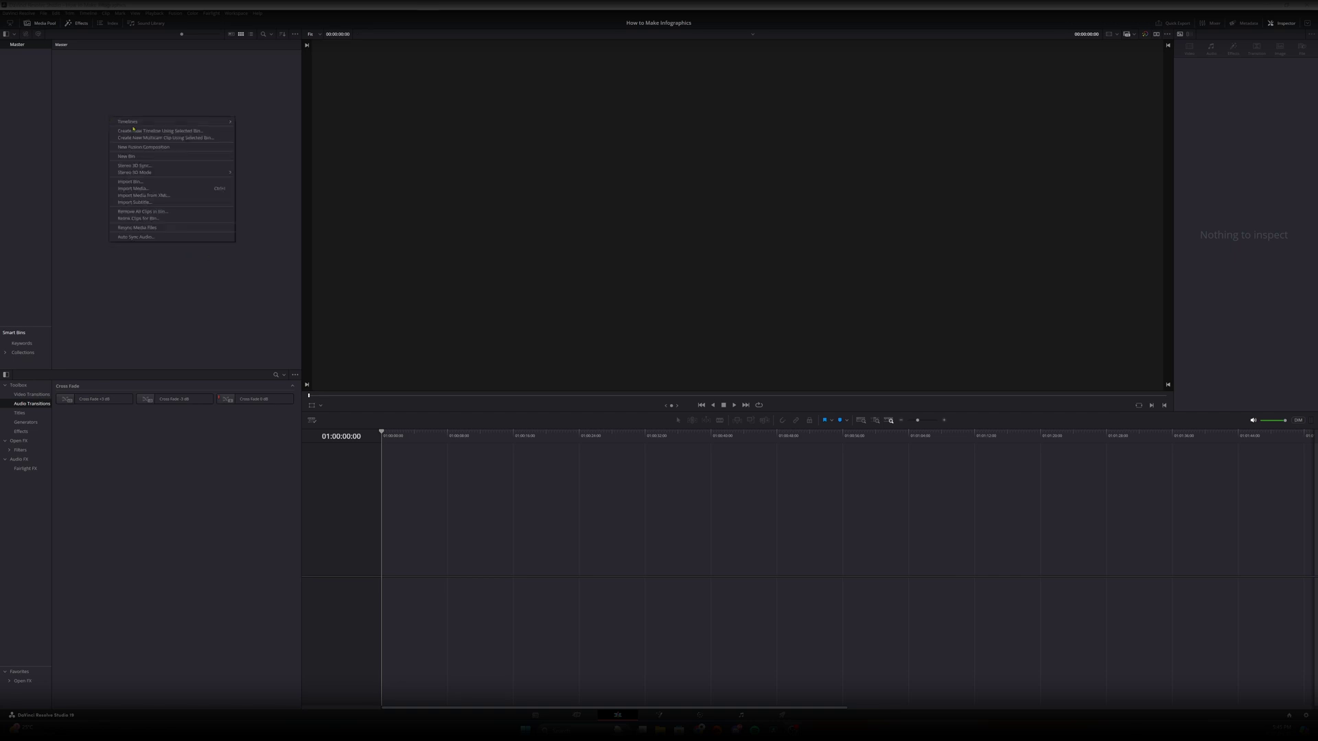
{"action": "mouse_move", "coordinate": [219, 121]}
{"action": "left_click", "coordinate": [263, 125]}
{"action": "right_click", "coordinate": [157, 117]}
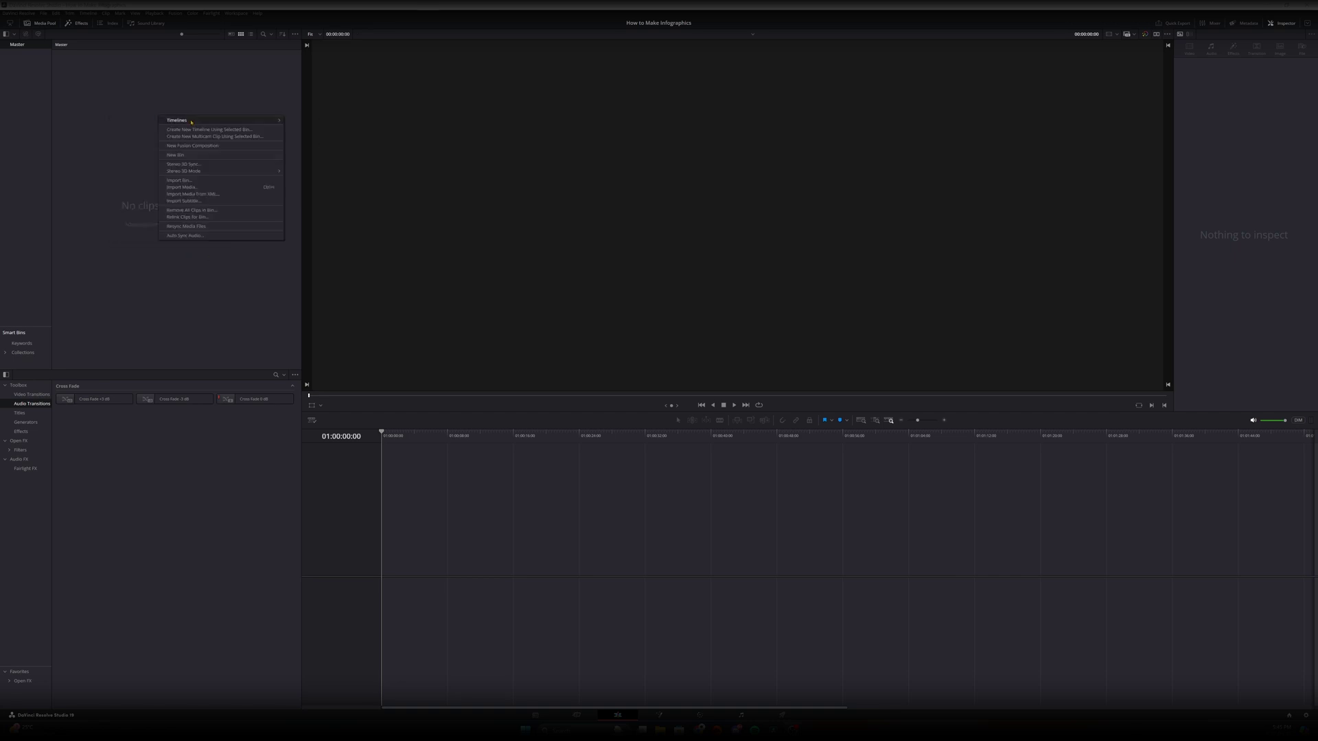
{"action": "left_click", "coordinate": [314, 123]}
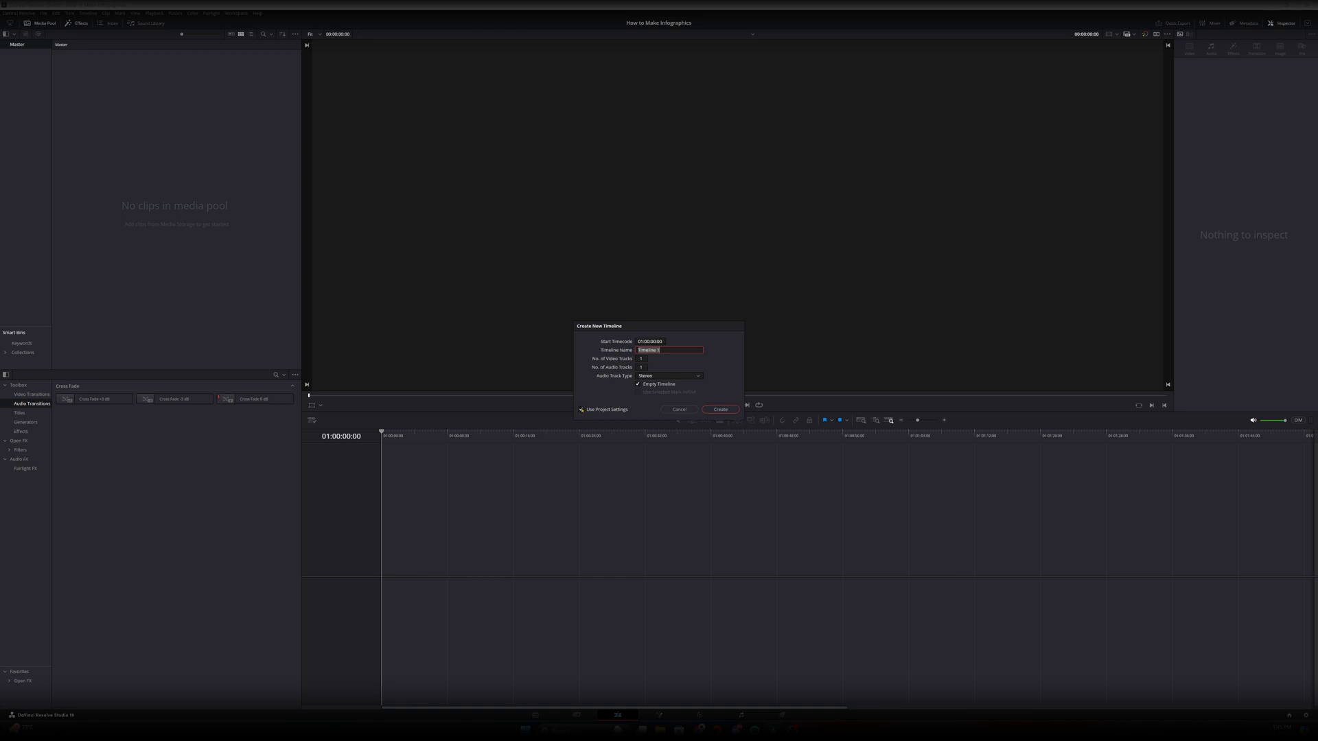
{"action": "left_click", "coordinate": [581, 410]}
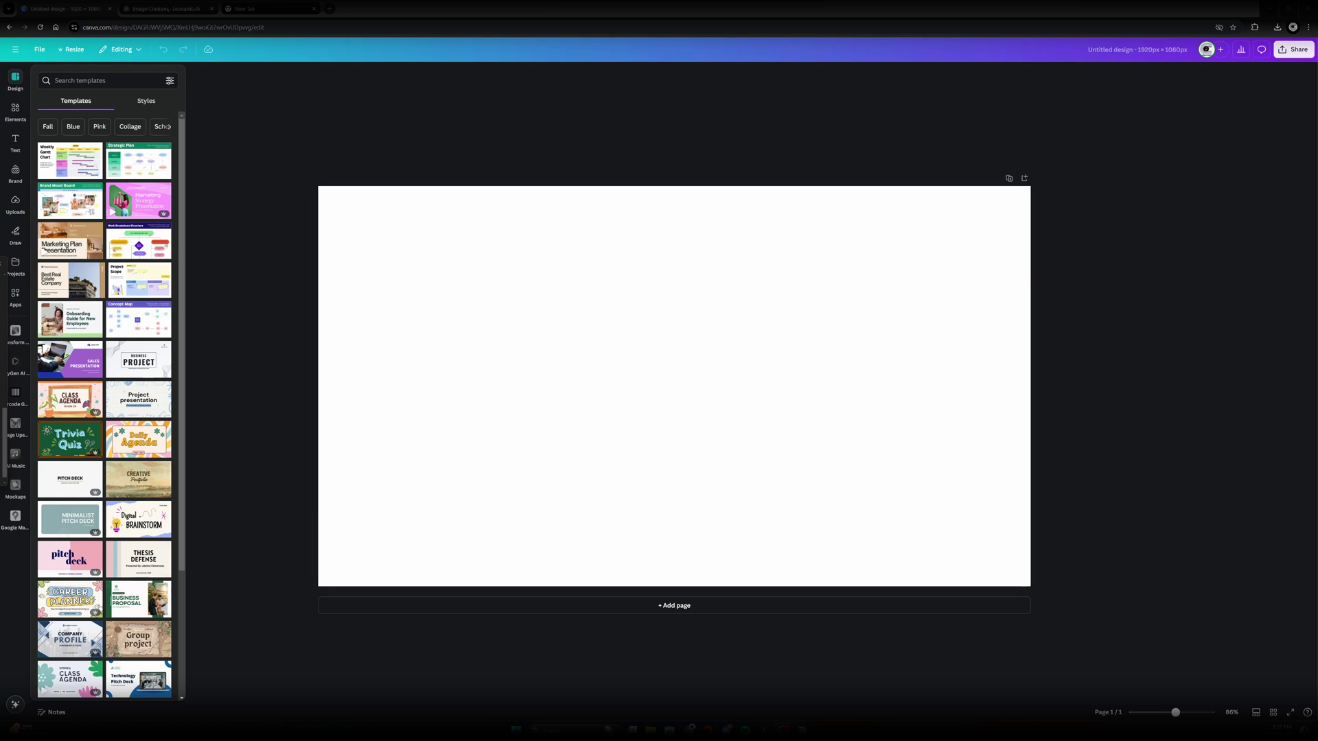
Switch to Leonardo.Ai and download the container-row image generated for "inforgraphic background of outside a warehouse storage facility"
{"action": "left_click", "coordinate": [168, 10]}
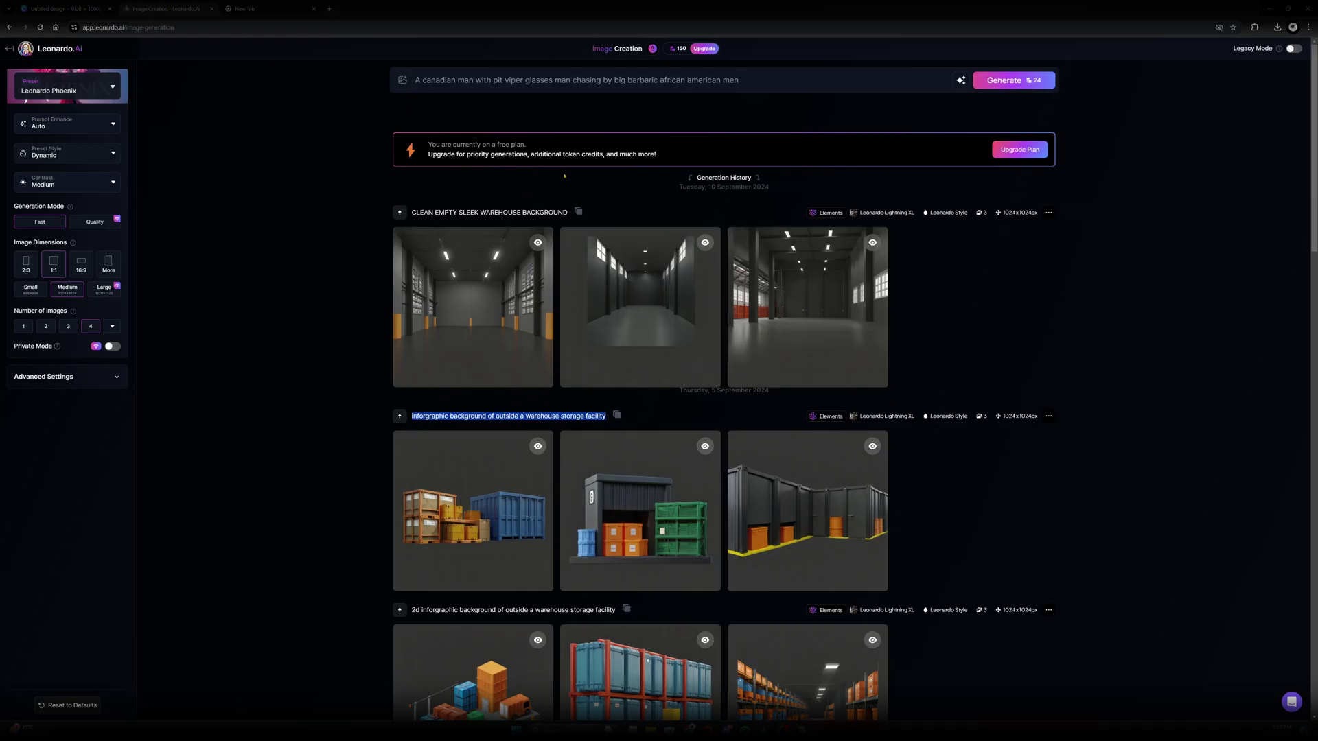
{"action": "mouse_move", "coordinate": [474, 373]}
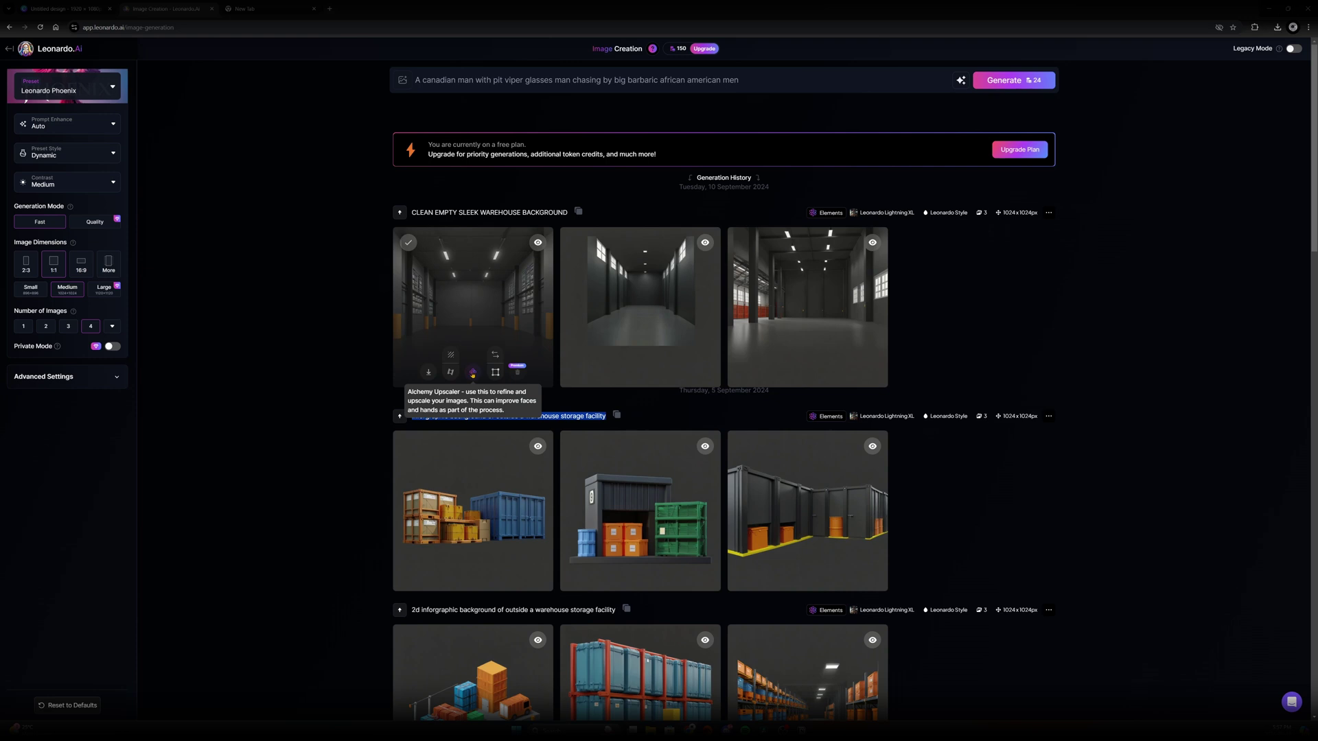
{"action": "left_click", "coordinate": [607, 416]}
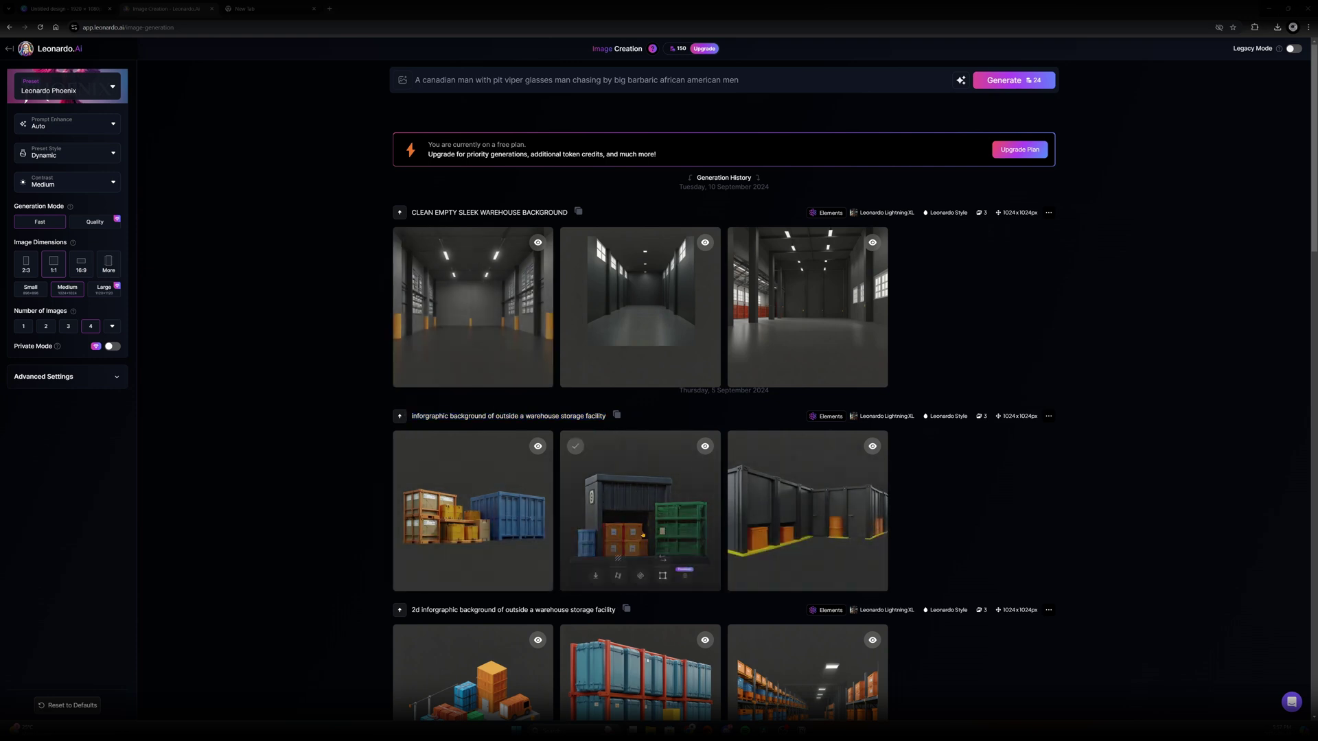
{"action": "left_click", "coordinate": [763, 577]}
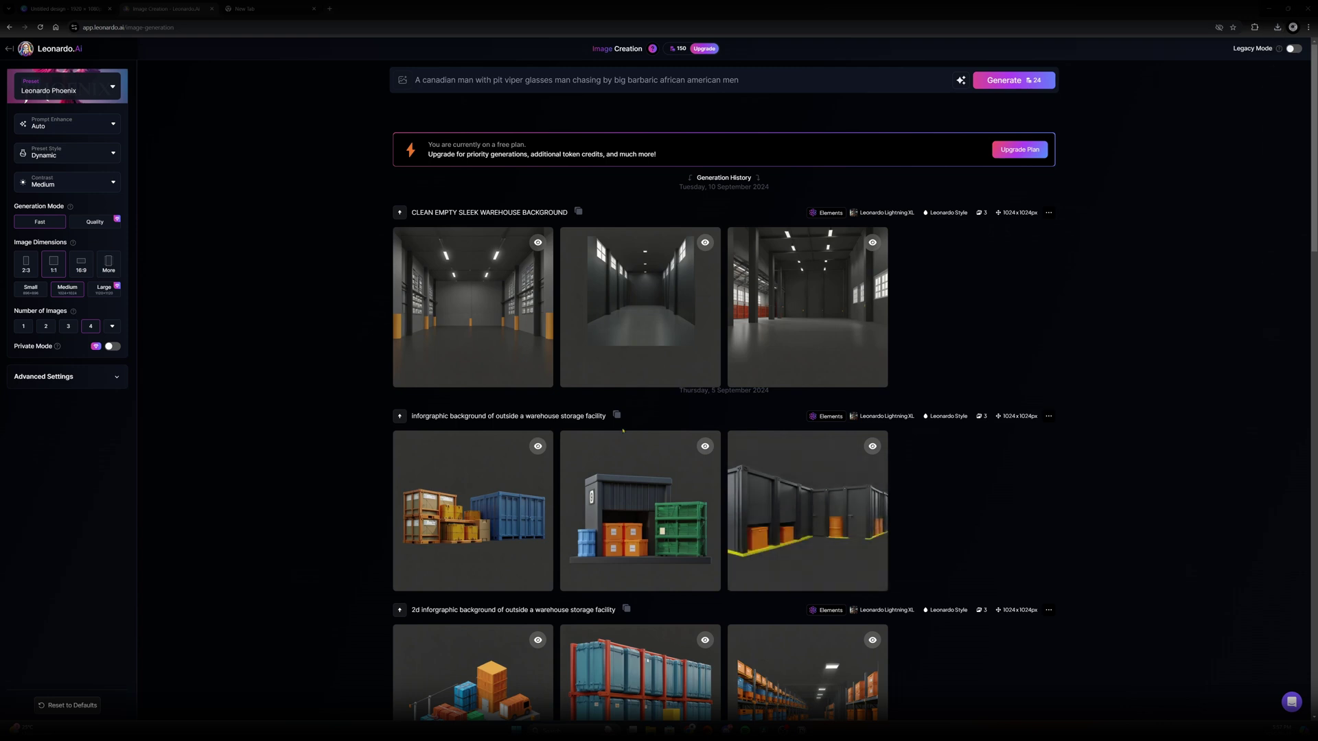
Switch to the blank Canva design, add the downloaded container-row and storage-shed images, and arrange them side by side
{"action": "left_click", "coordinate": [1292, 27]}
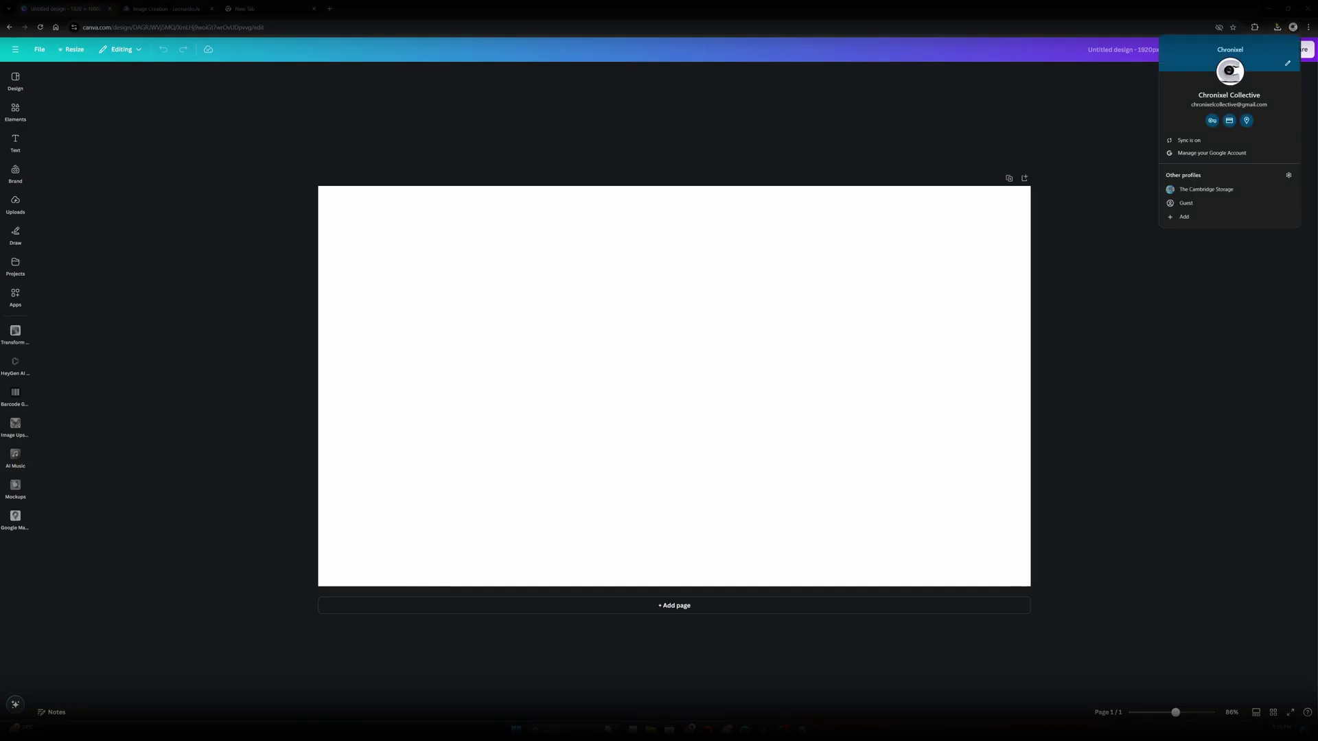
{"action": "left_click", "coordinate": [1277, 27]}
{"action": "left_click_drag", "start_coordinate": [1213, 72], "coordinate": [676, 305]}
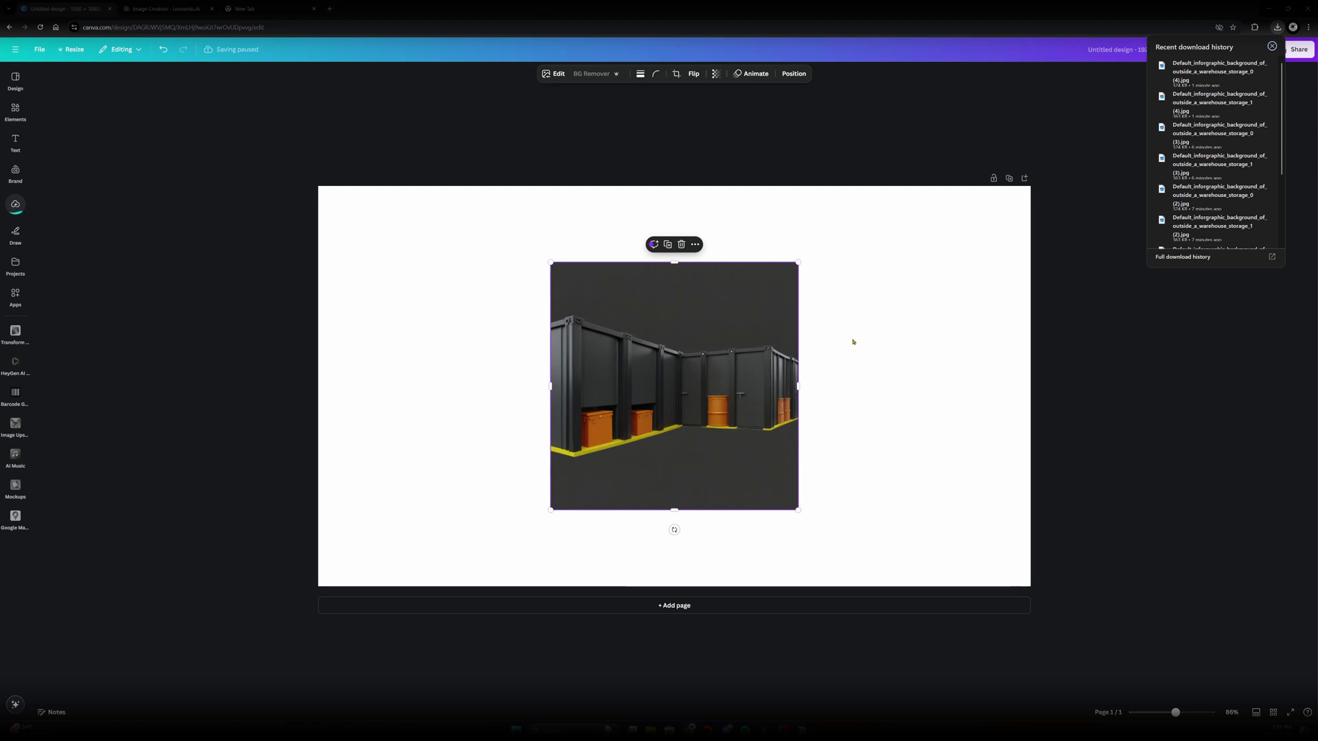
{"action": "left_click_drag", "start_coordinate": [707, 384], "coordinate": [817, 367]}
{"action": "left_click_drag", "start_coordinate": [618, 387], "coordinate": [451, 339]}
{"action": "left_click_drag", "start_coordinate": [782, 397], "coordinate": [784, 371]}
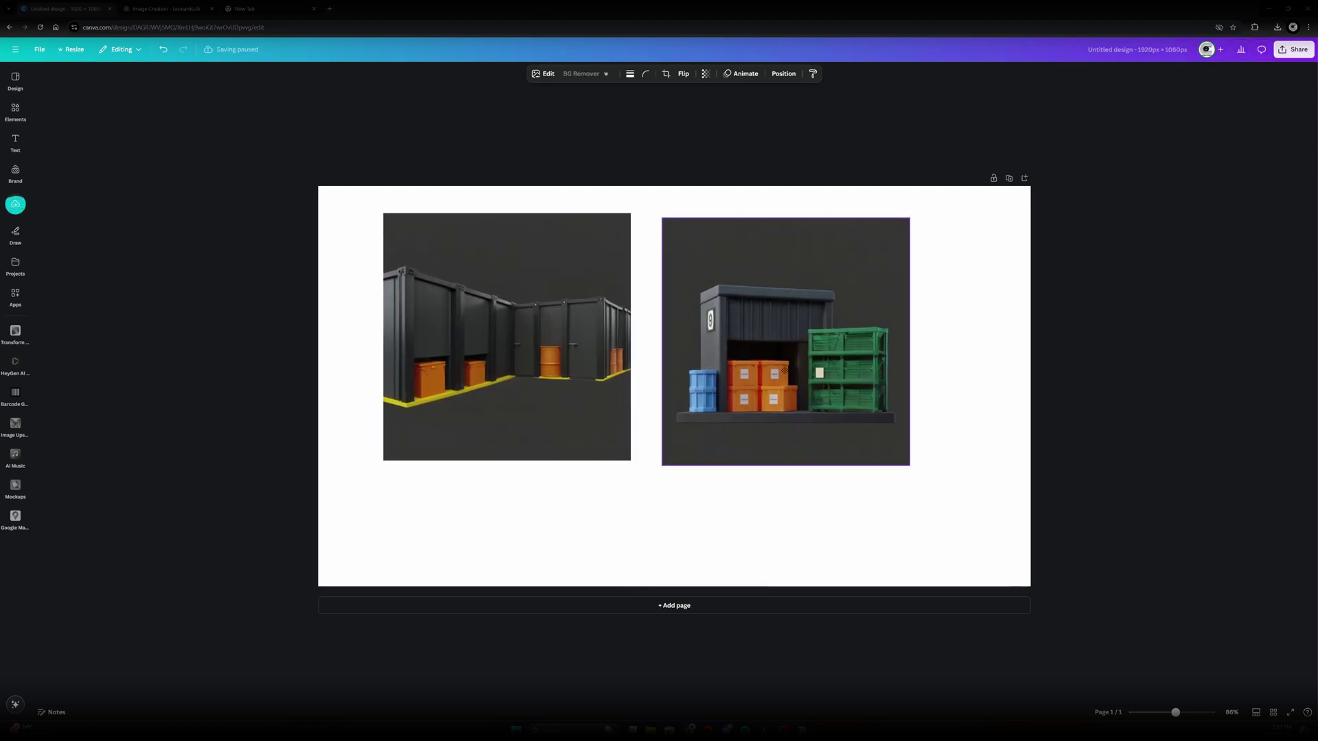
Remove the backgrounds from the container-row image and the storage-shed image
{"action": "left_click", "coordinate": [604, 254]}
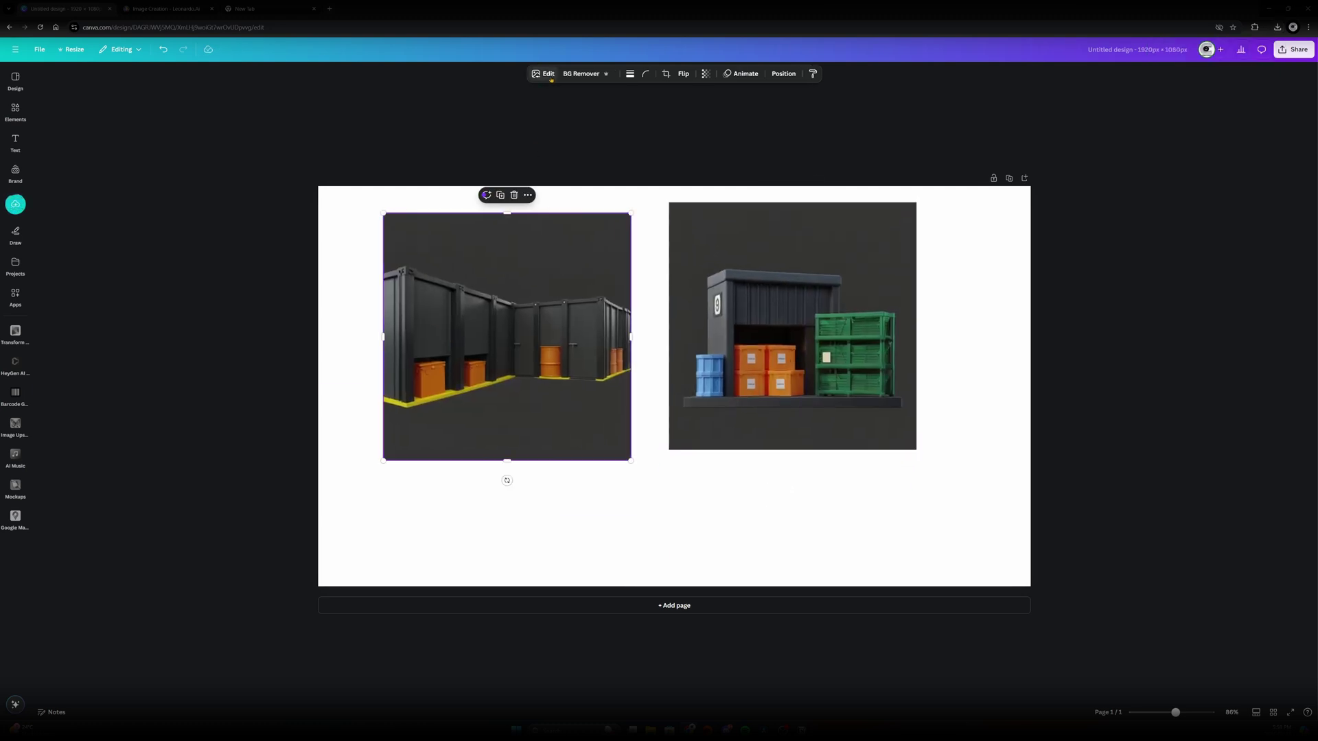
{"action": "left_click", "coordinate": [580, 74]}
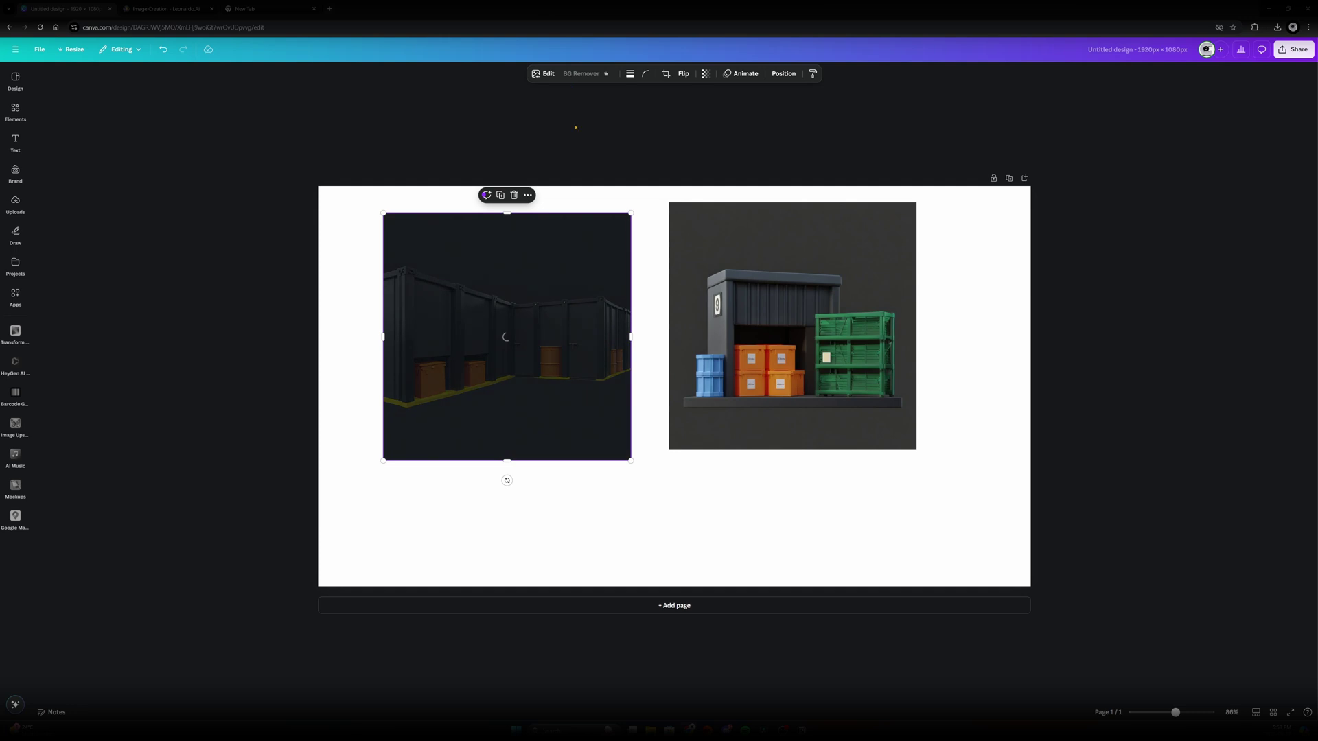
{"action": "left_click", "coordinate": [714, 247]}
{"action": "left_click", "coordinate": [580, 73]}
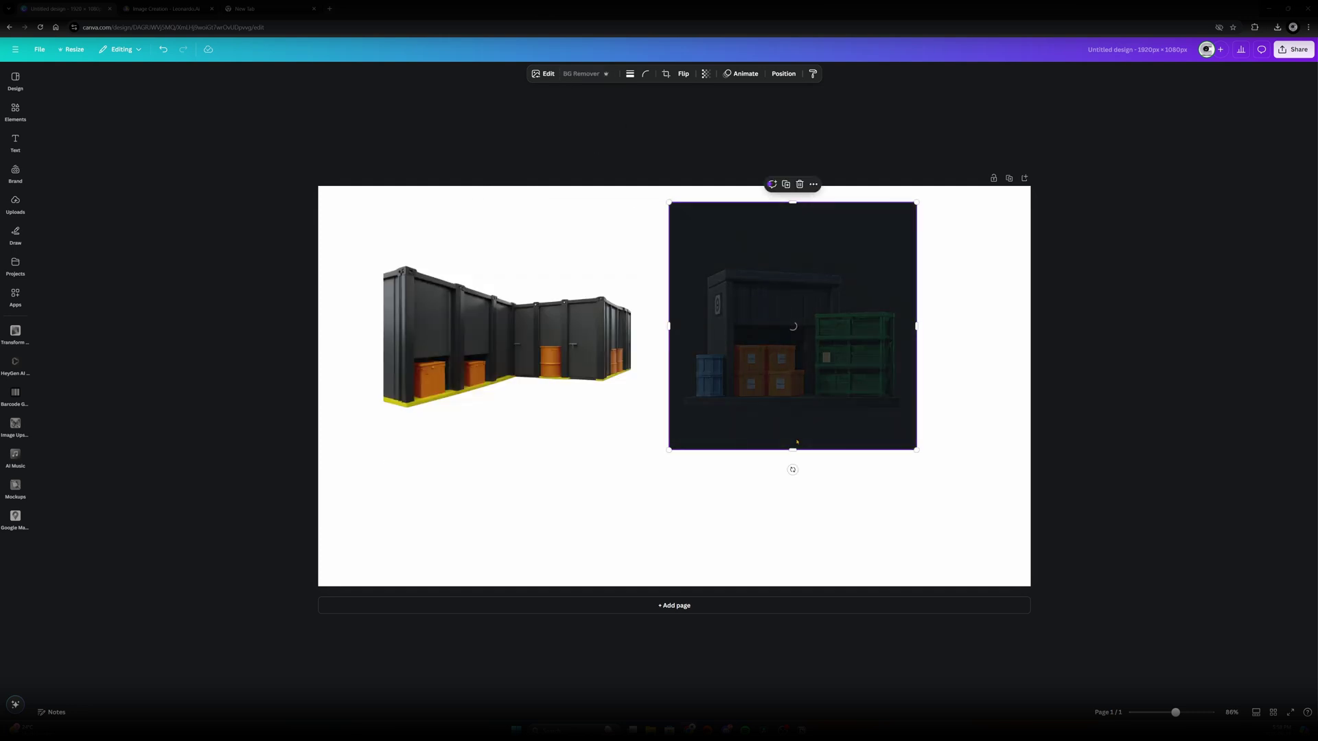
Enlarge the container-row image to about 1248 × 1248 px and position it across the upper-left part of the page
{"action": "left_click", "coordinate": [547, 383]}
{"action": "left_click_drag", "start_coordinate": [383, 461], "coordinate": [235, 609]}
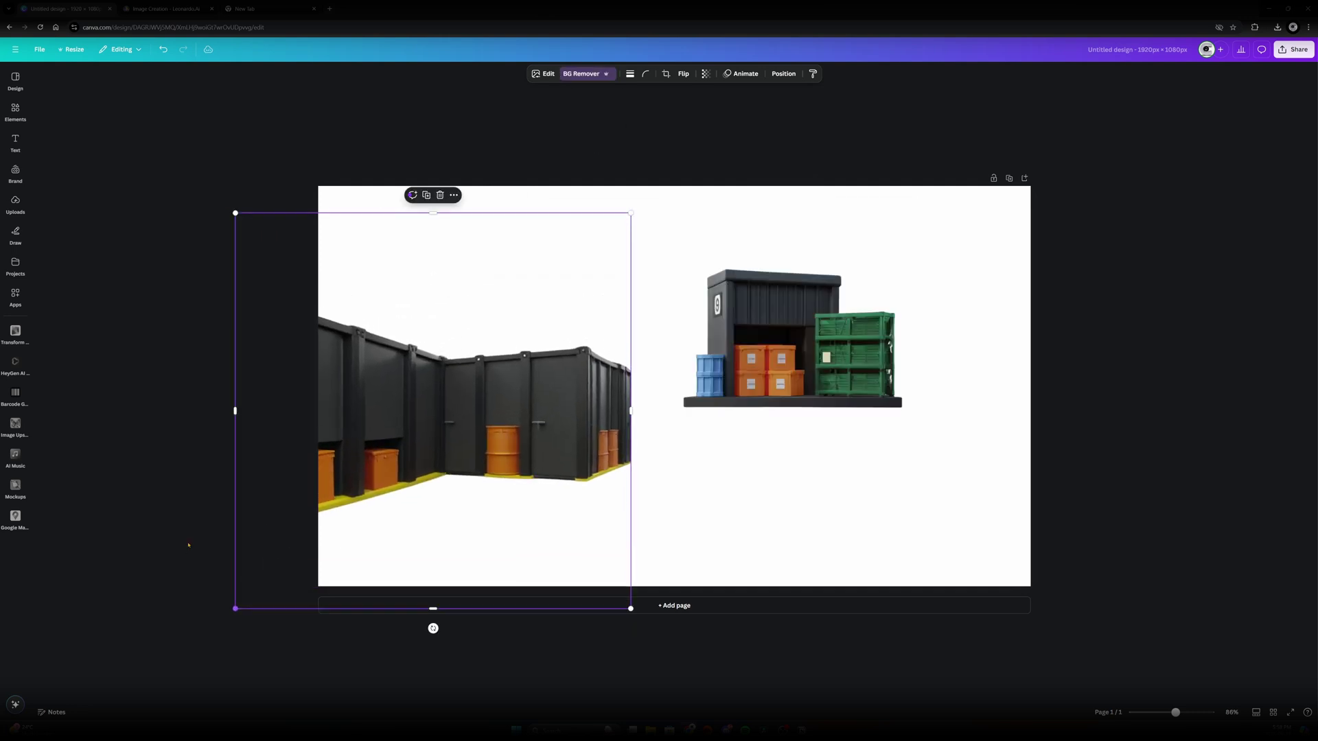
{"action": "left_click_drag", "start_coordinate": [414, 521], "coordinate": [515, 418]}
{"action": "left_click_drag", "start_coordinate": [337, 506], "coordinate": [270, 570]}
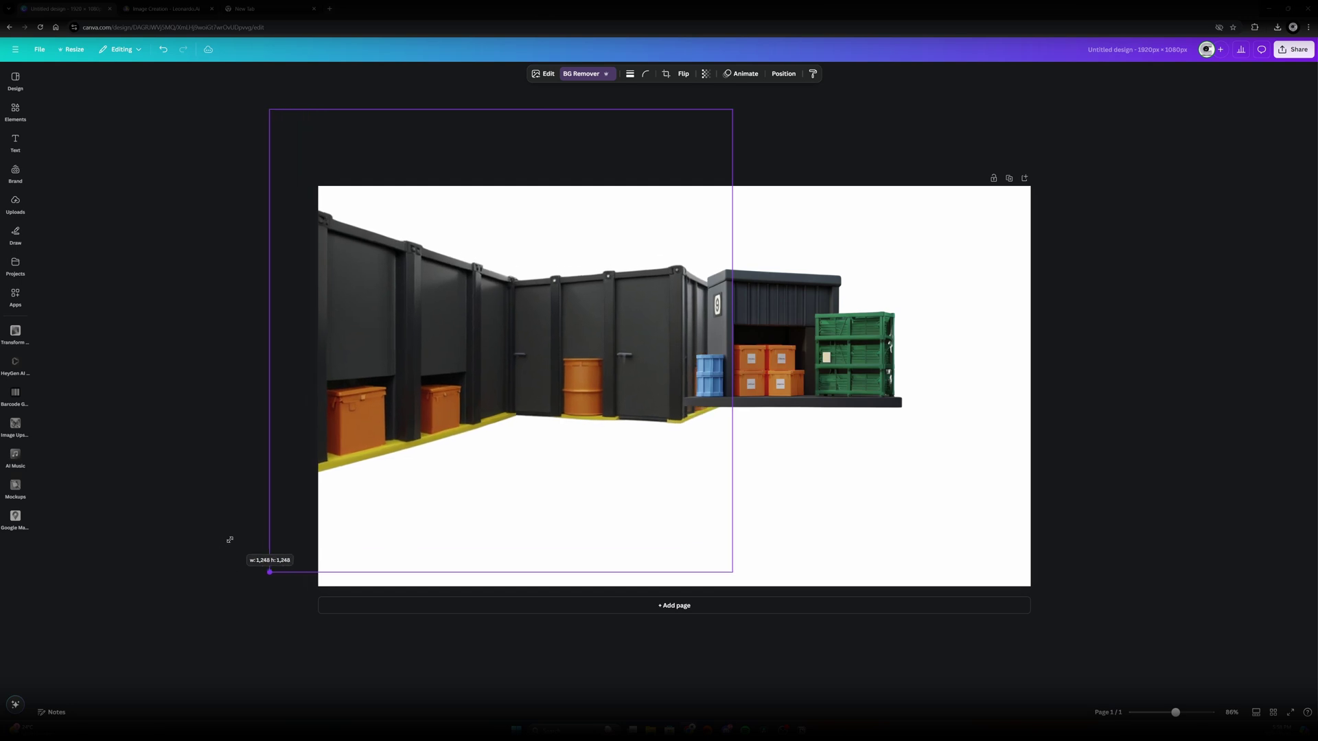
{"action": "left_click_drag", "start_coordinate": [474, 465], "coordinate": [500, 379]}
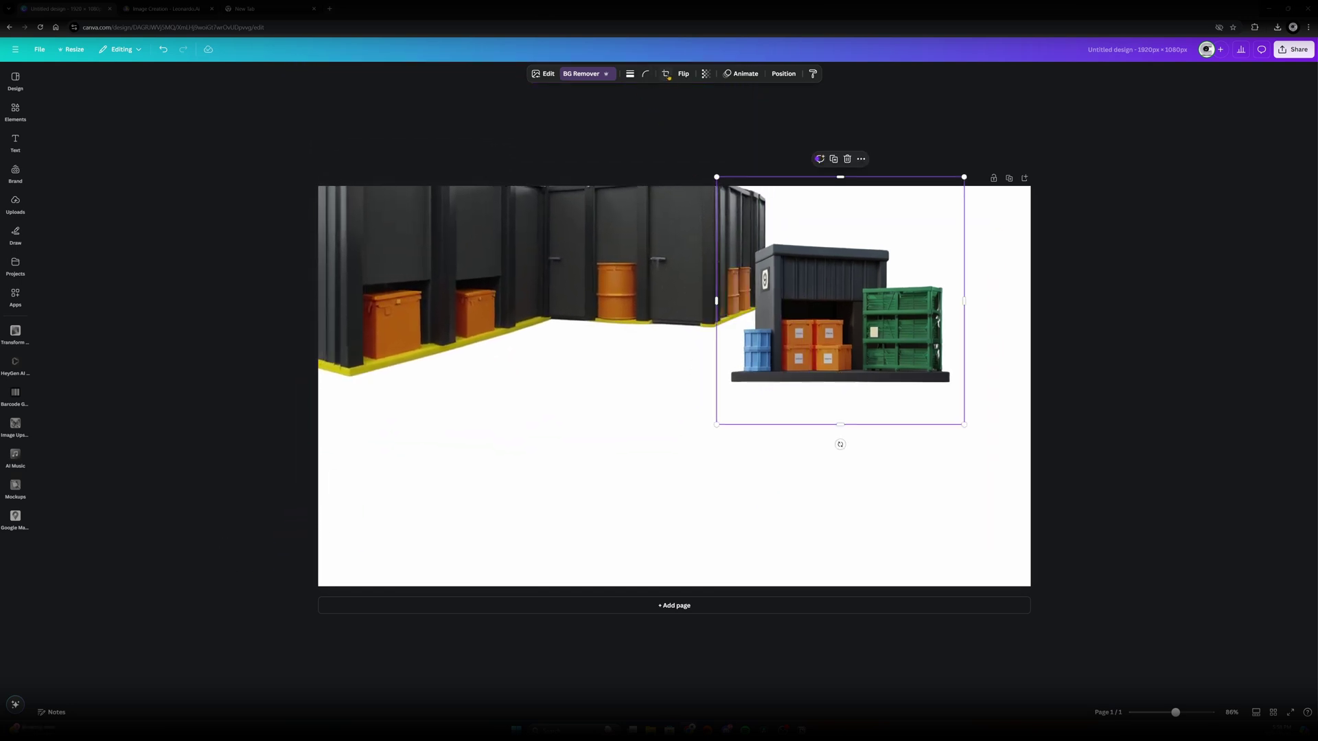
Flip the storage-shed image horizontally, then enlarge it and fit it beside the container row at the page's upper right
{"action": "left_click", "coordinate": [683, 73]}
{"action": "left_click", "coordinate": [680, 94]}
{"action": "left_click_drag", "start_coordinate": [717, 424], "coordinate": [436, 542]}
{"action": "left_click_drag", "start_coordinate": [671, 455], "coordinate": [804, 285]}
{"action": "left_click_drag", "start_coordinate": [549, 295], "coordinate": [573, 281]}
{"action": "left_click_drag", "start_coordinate": [331, 461], "coordinate": [299, 464]}
{"action": "left_click_drag", "start_coordinate": [824, 317], "coordinate": [827, 317]}
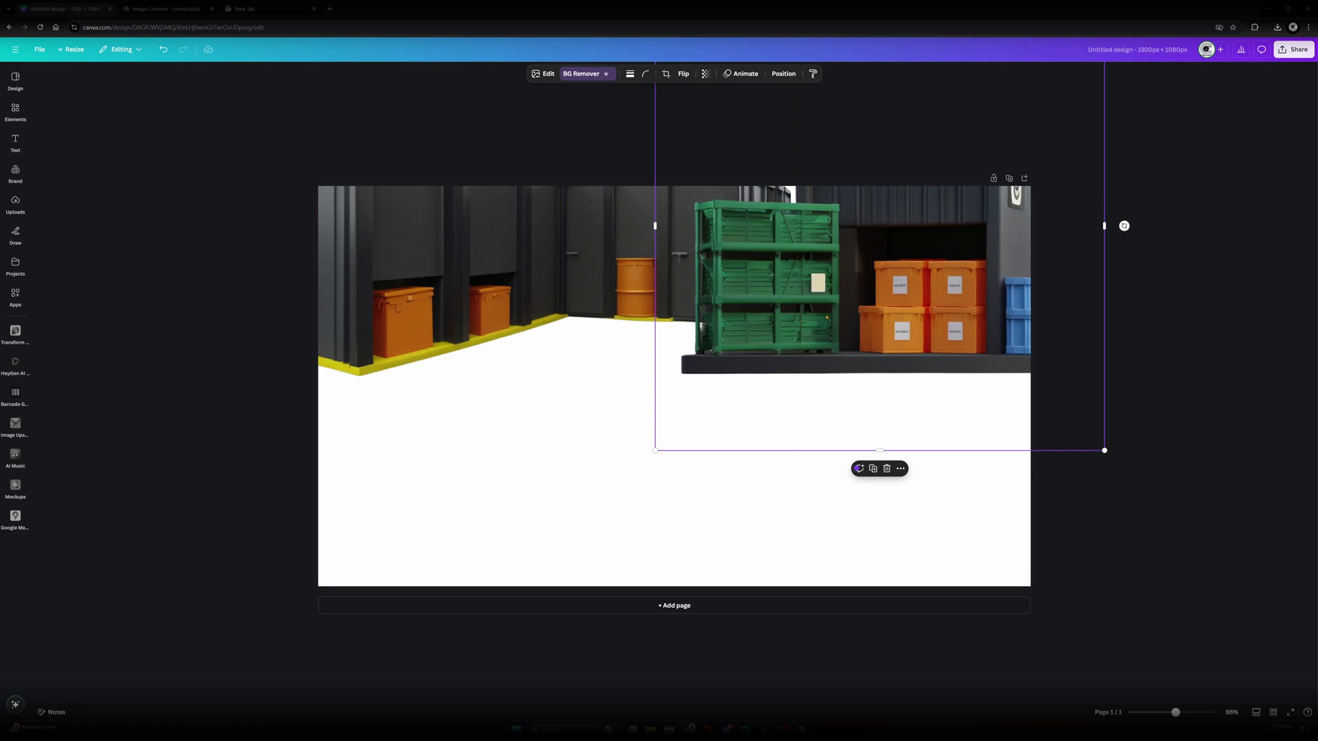
Add a Drop shadow to the storage-shed image with an intensity of 65 and an angle of 63
{"action": "left_click", "coordinate": [543, 74]}
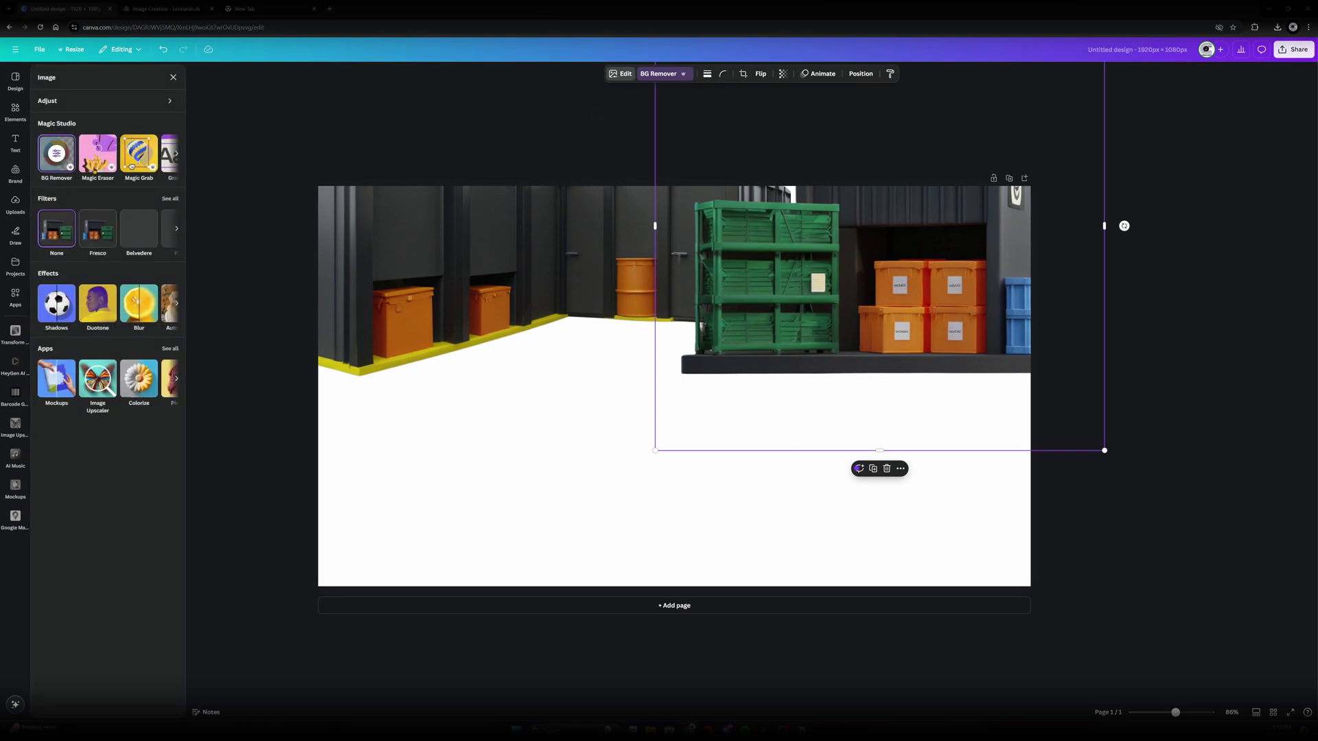
{"action": "left_click", "coordinate": [56, 303]}
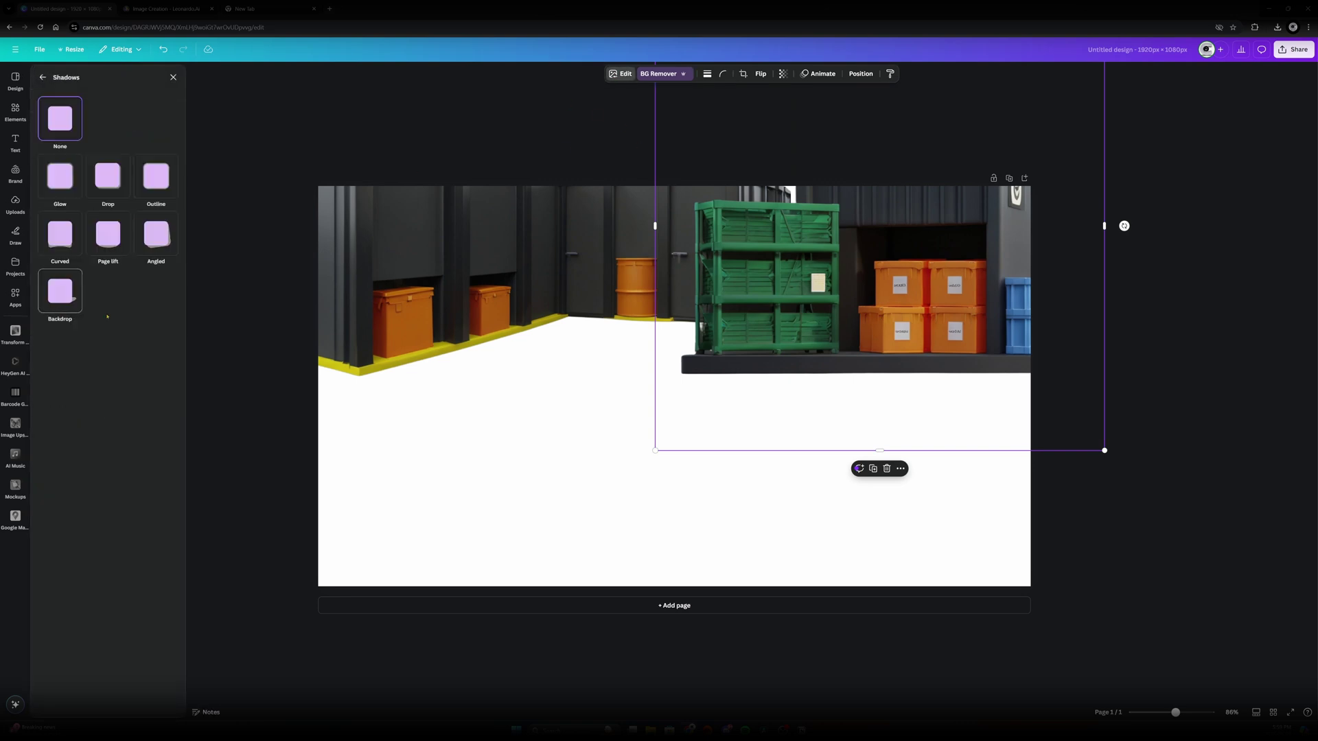
{"action": "left_click", "coordinate": [107, 176]}
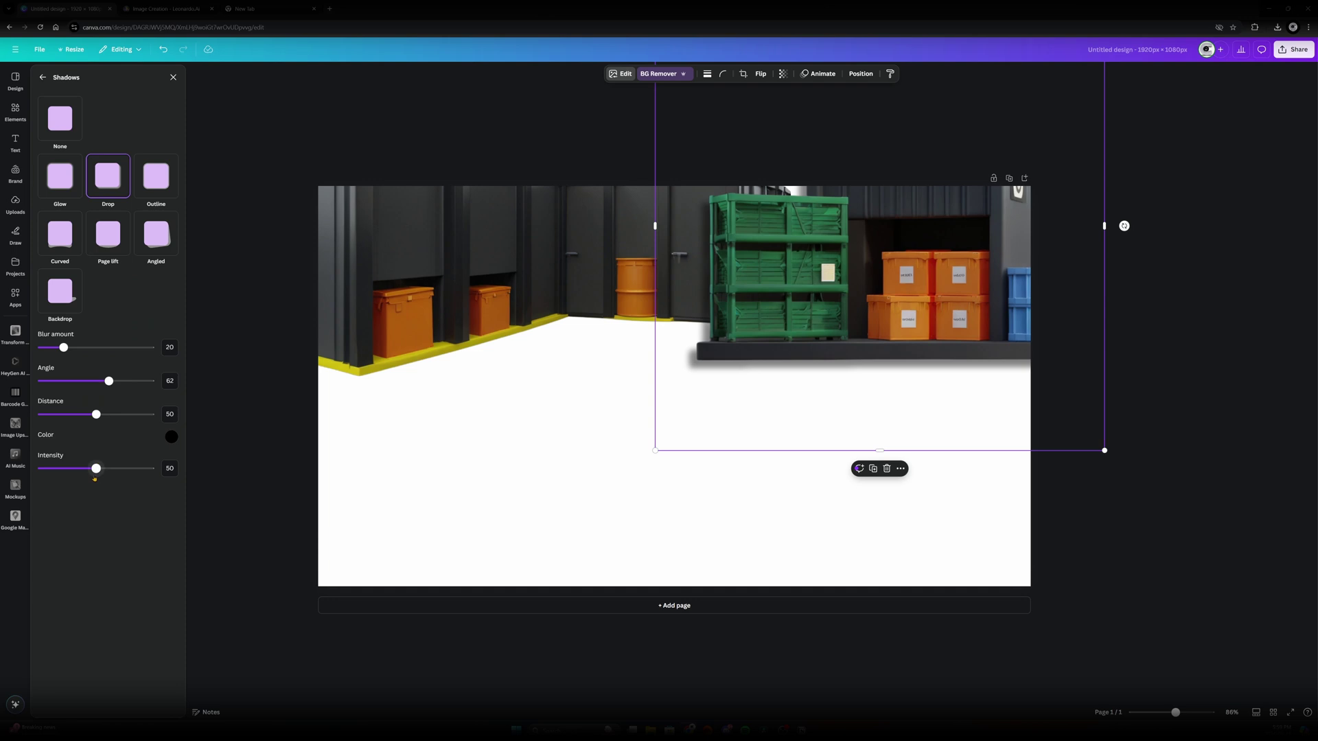
{"action": "left_click_drag", "start_coordinate": [96, 469], "coordinate": [112, 469]}
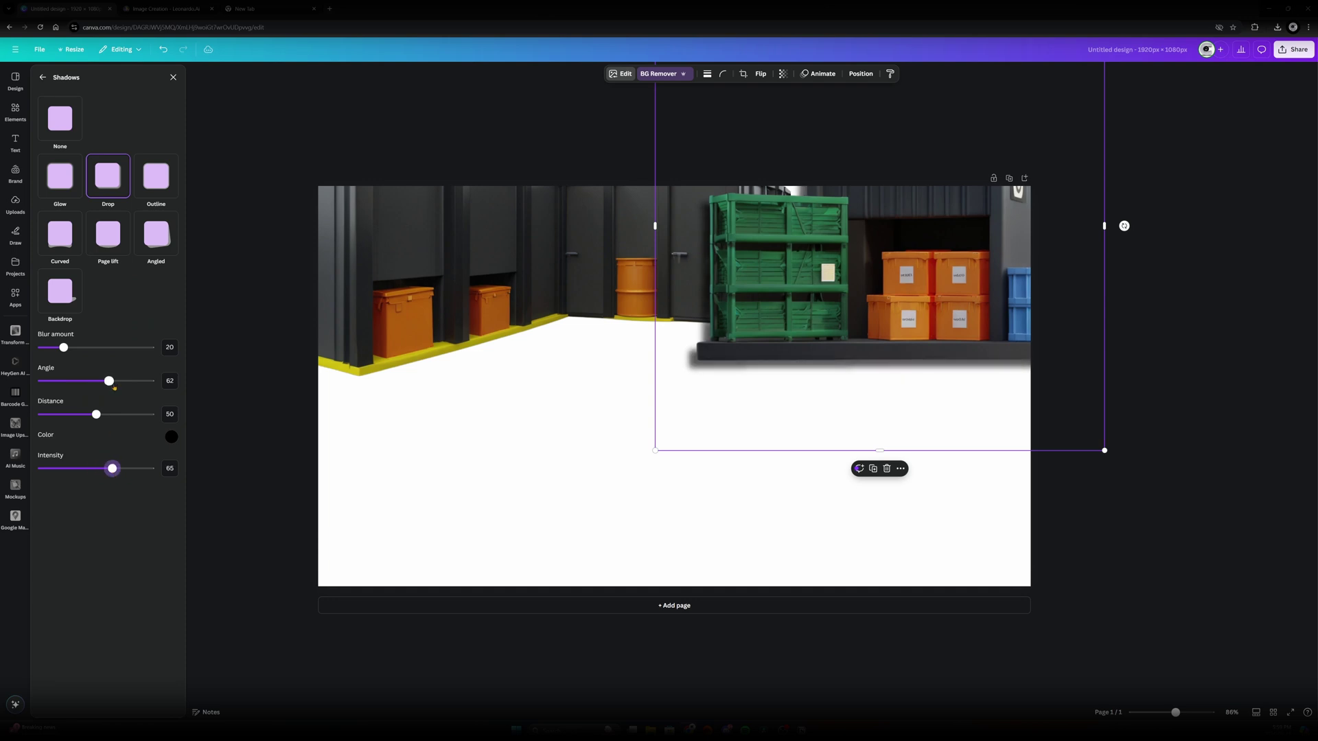
{"action": "left_click_drag", "start_coordinate": [108, 380], "coordinate": [110, 381]}
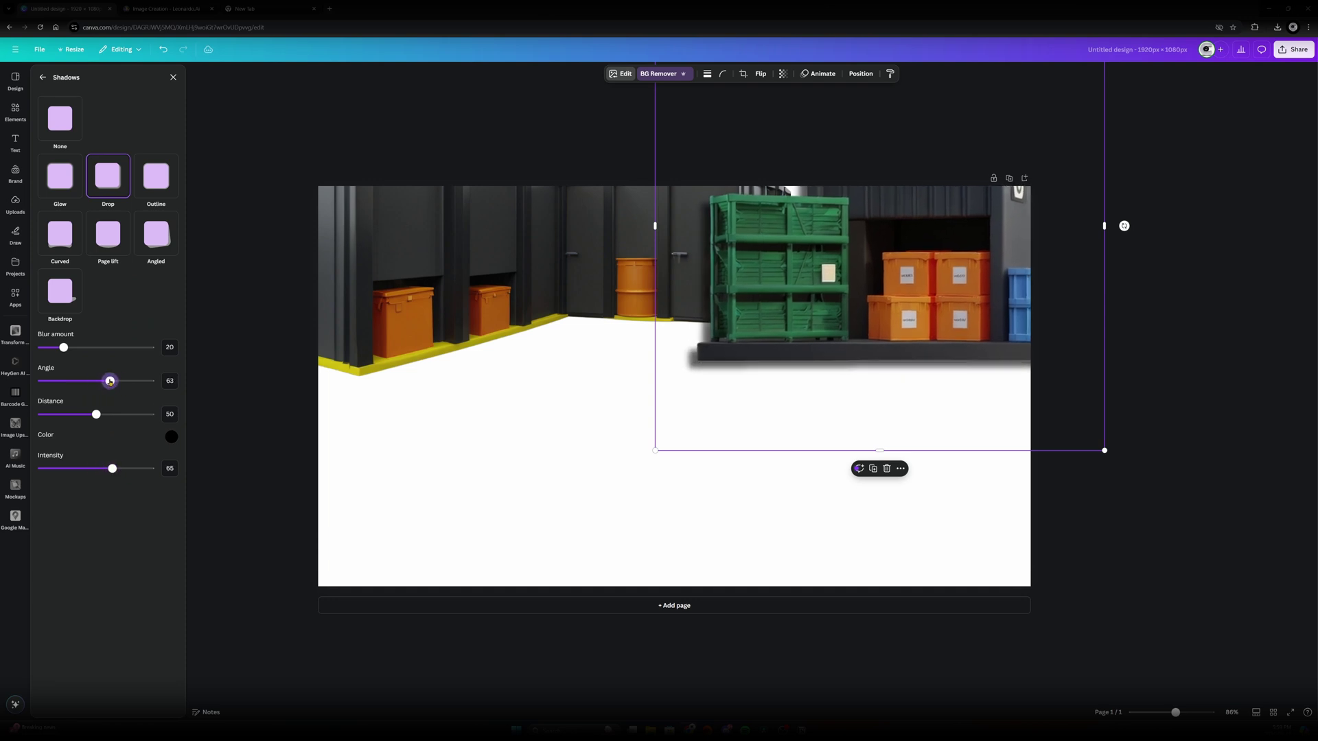
Add a Drop shadow with angle 38 and intensity 57 to the container-row image and shift it flush with the page's left edge
{"action": "left_click", "coordinate": [521, 199]}
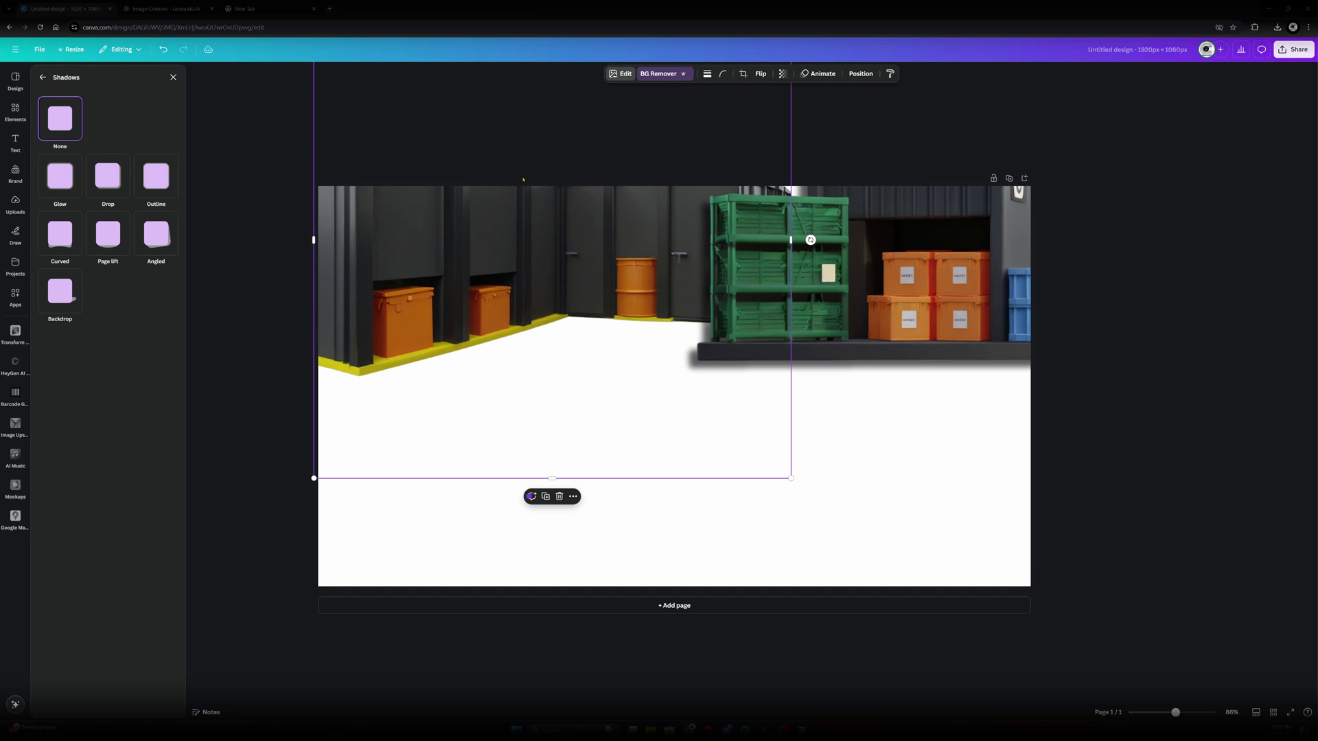
{"action": "left_click", "coordinate": [112, 195]}
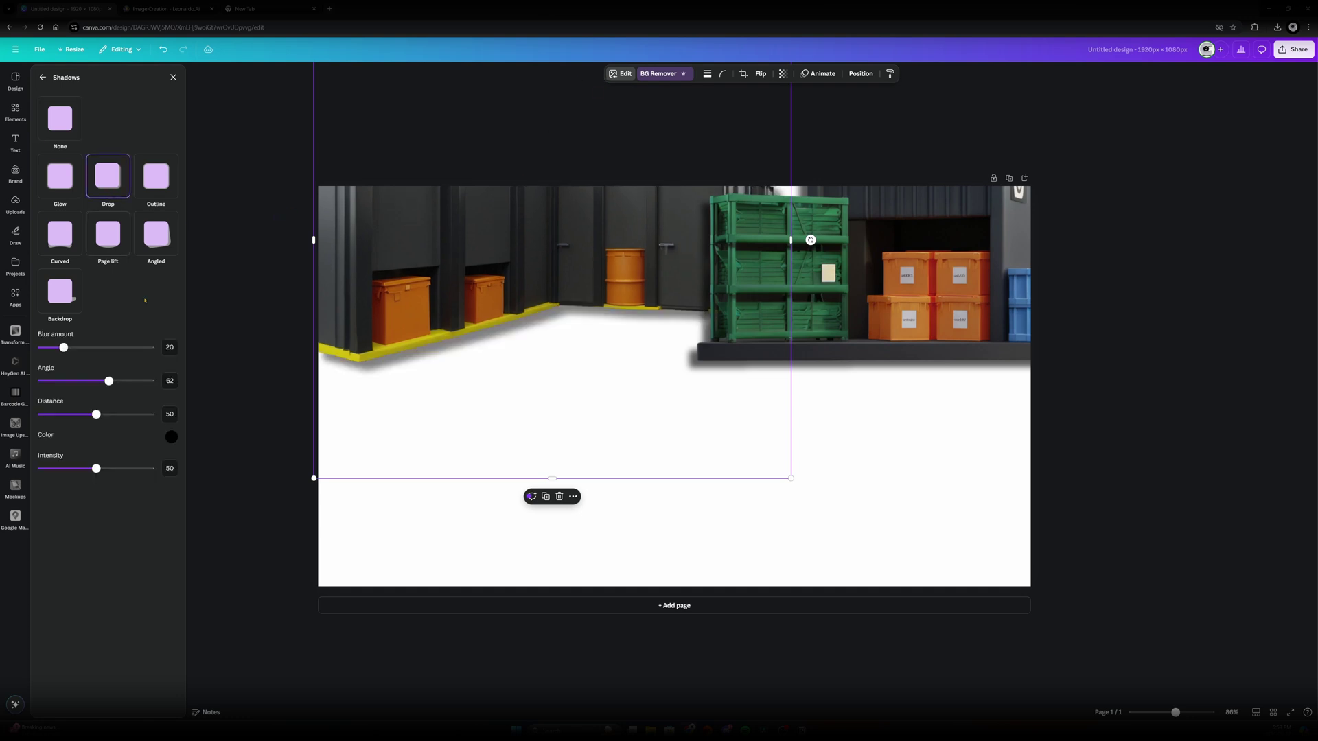
{"action": "left_click_drag", "start_coordinate": [108, 381], "coordinate": [83, 381]}
{"action": "left_click_drag", "start_coordinate": [96, 469], "coordinate": [104, 468]}
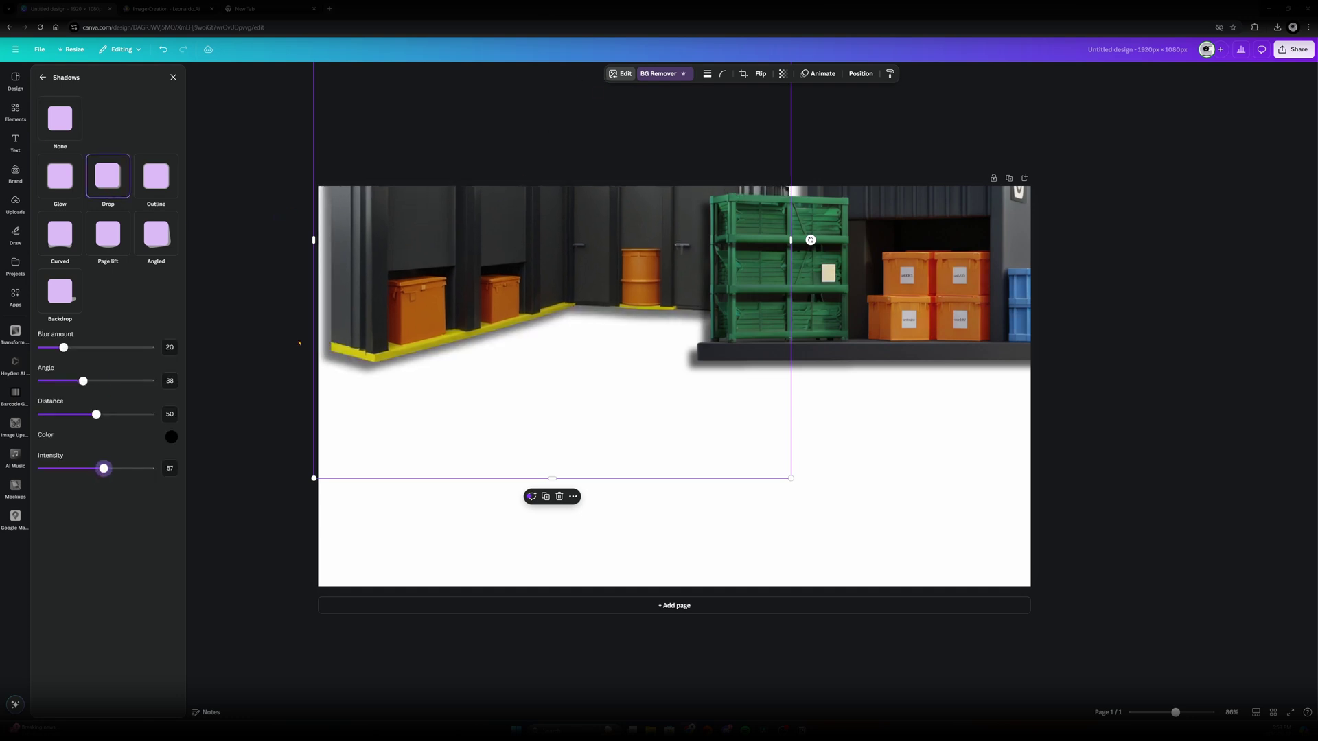
{"action": "left_click_drag", "start_coordinate": [413, 304], "coordinate": [402, 304]}
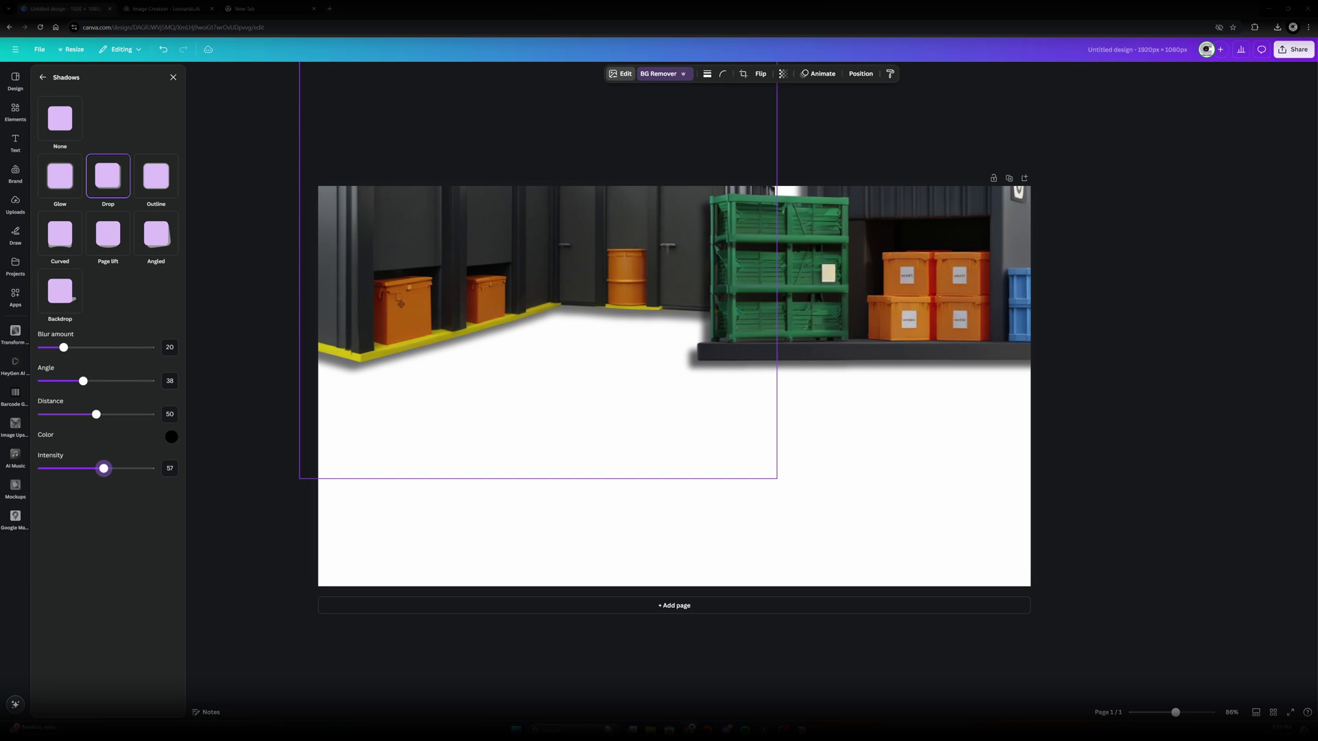
{"action": "left_click_drag", "start_coordinate": [401, 305], "coordinate": [401, 307]}
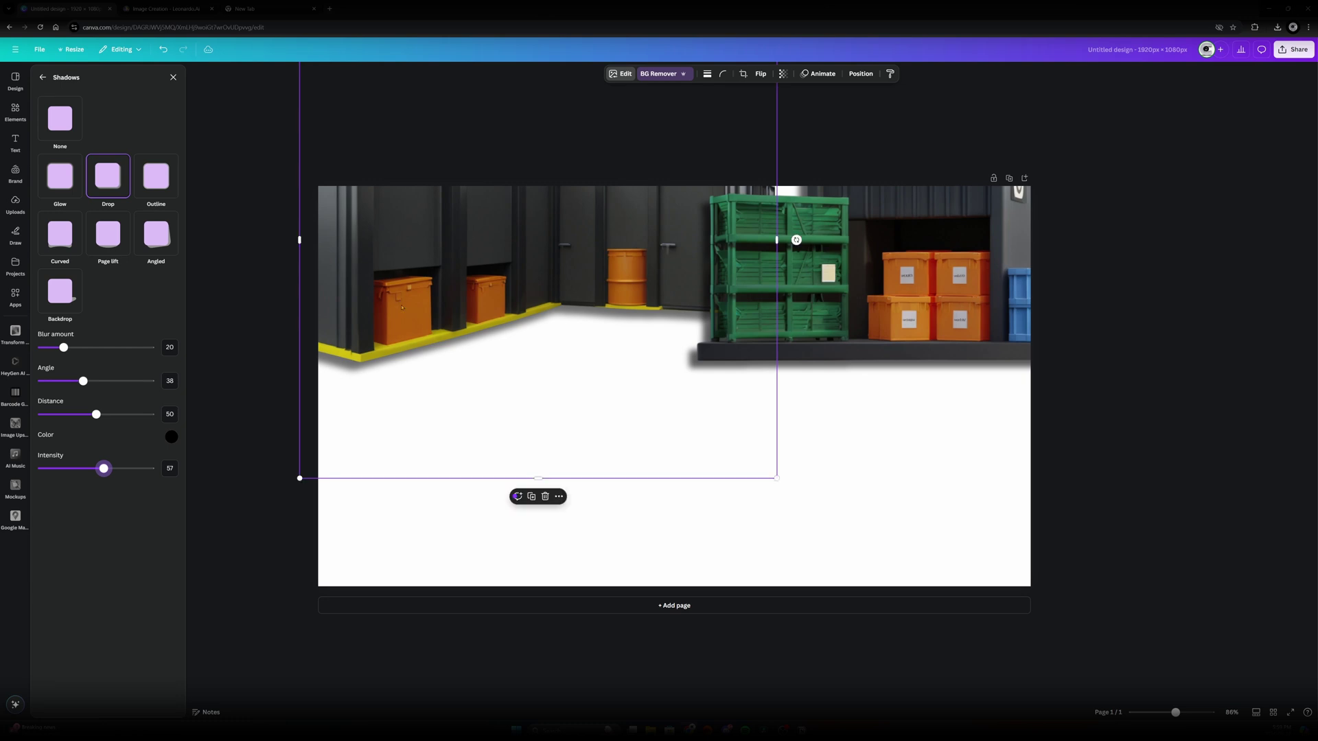
Set the page background to the dark grey from the storage-shed photo's colors and open the gradient options for a new color
{"action": "left_click", "coordinate": [421, 542]}
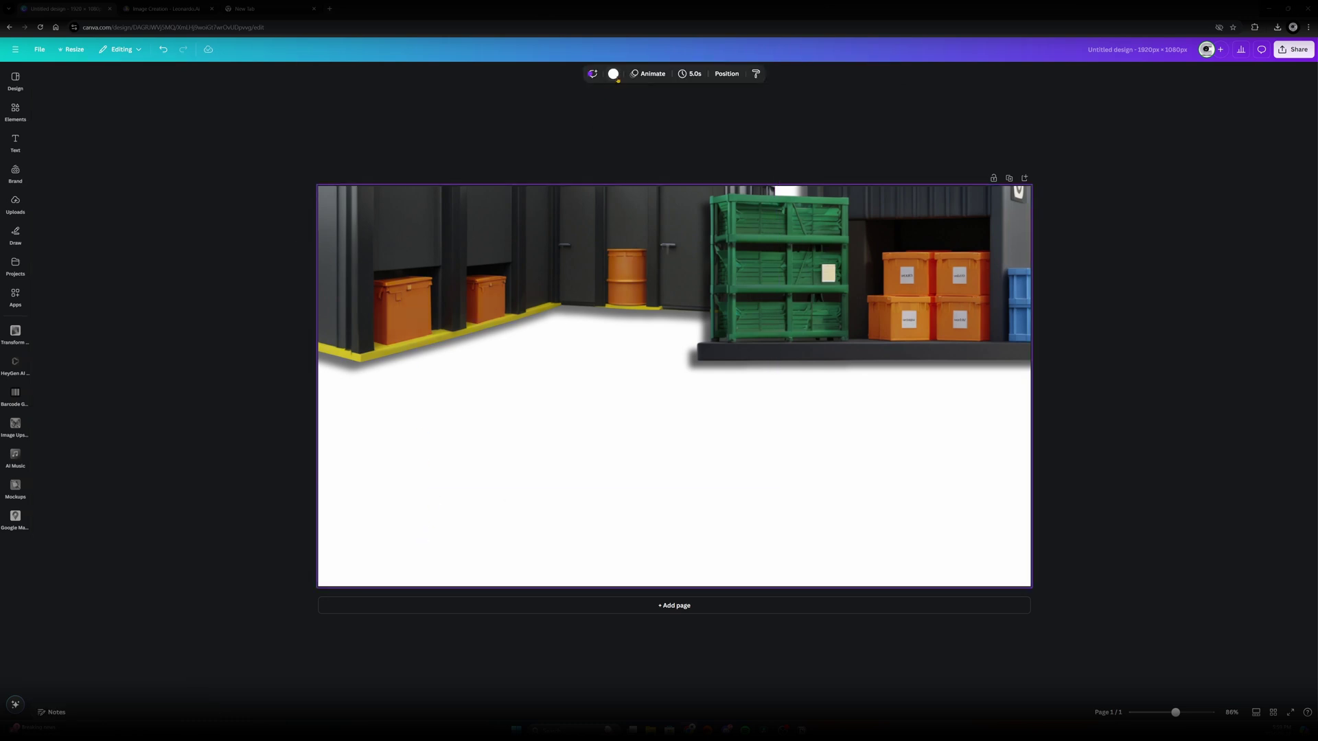
{"action": "left_click", "coordinate": [614, 74]}
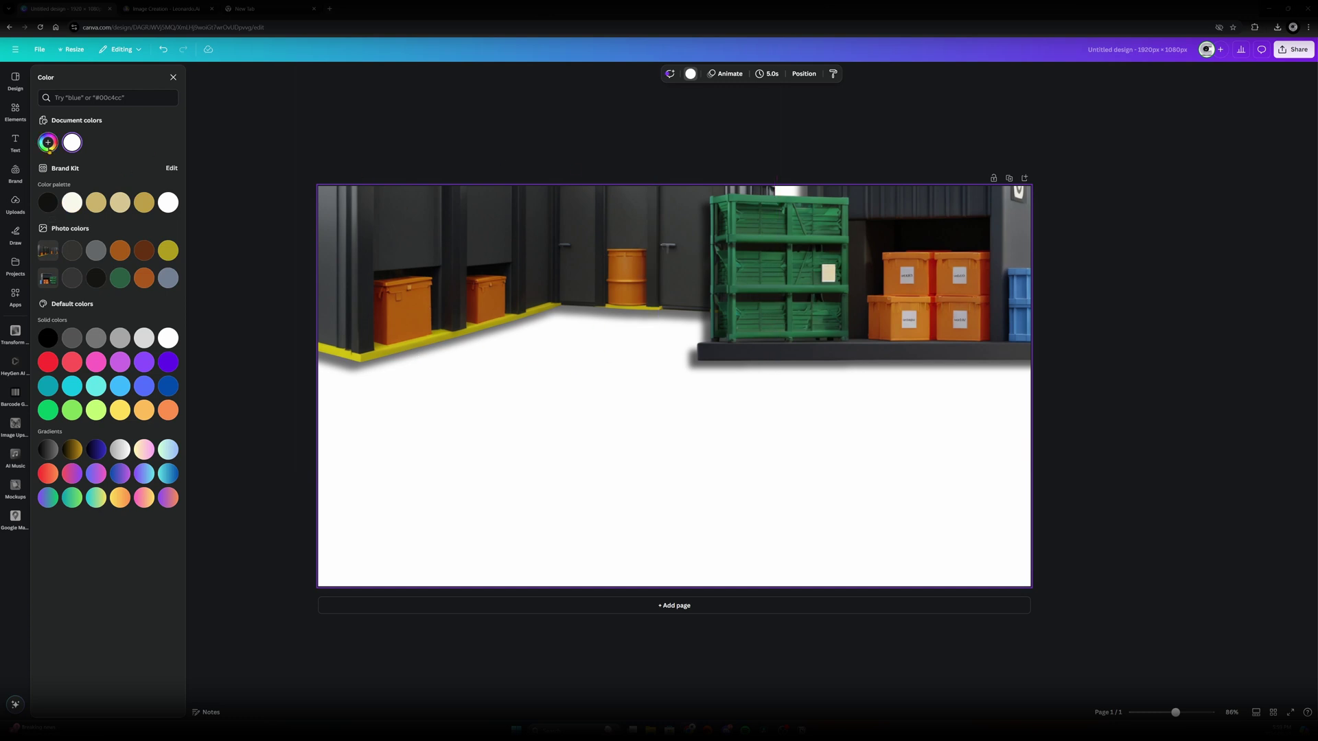
{"action": "left_click", "coordinate": [57, 150]}
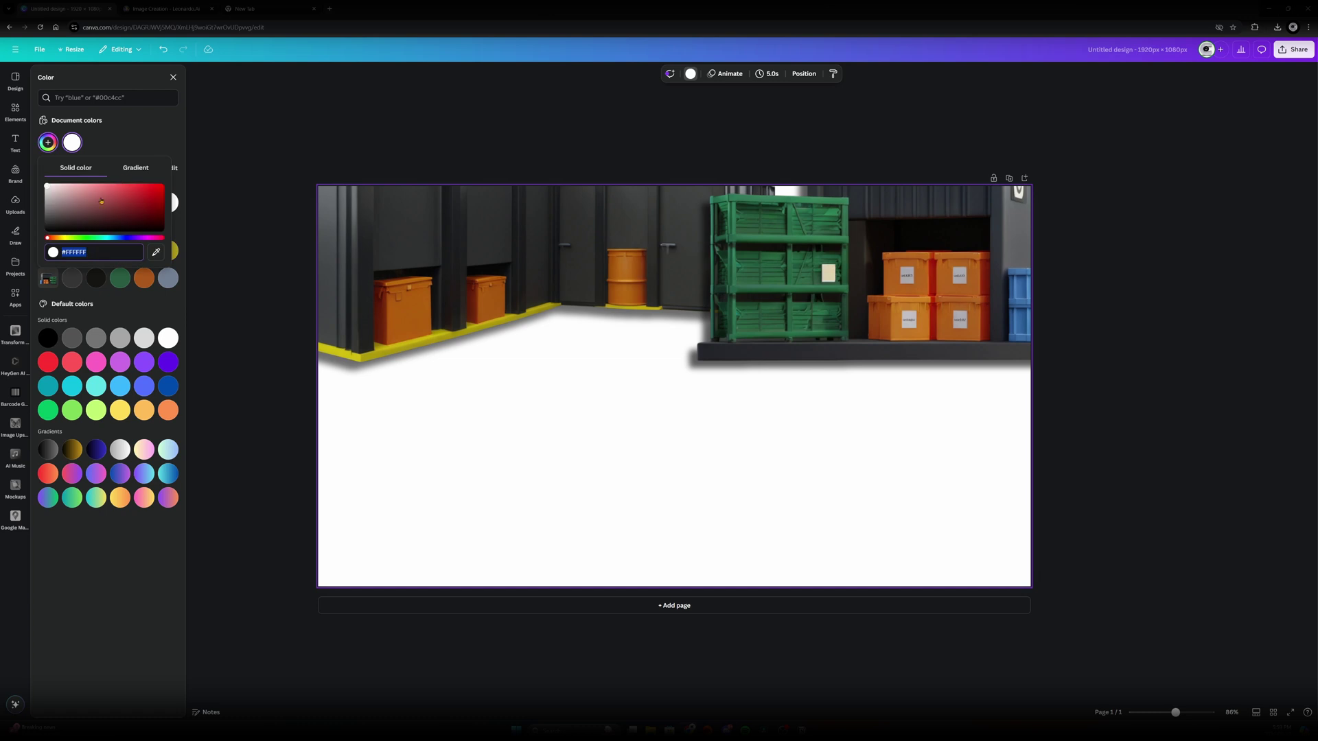
{"action": "left_click", "coordinate": [73, 279]}
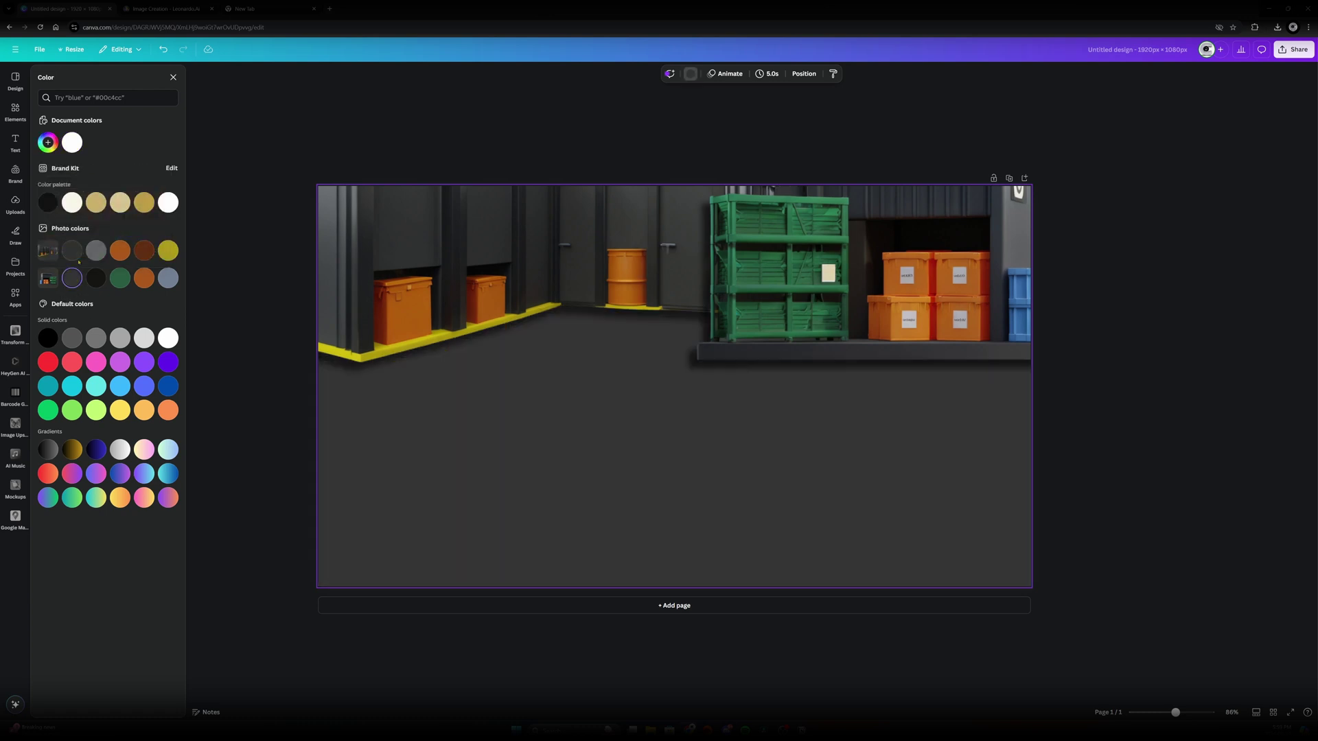
{"action": "left_click", "coordinate": [50, 146]}
{"action": "left_click", "coordinate": [130, 170]}
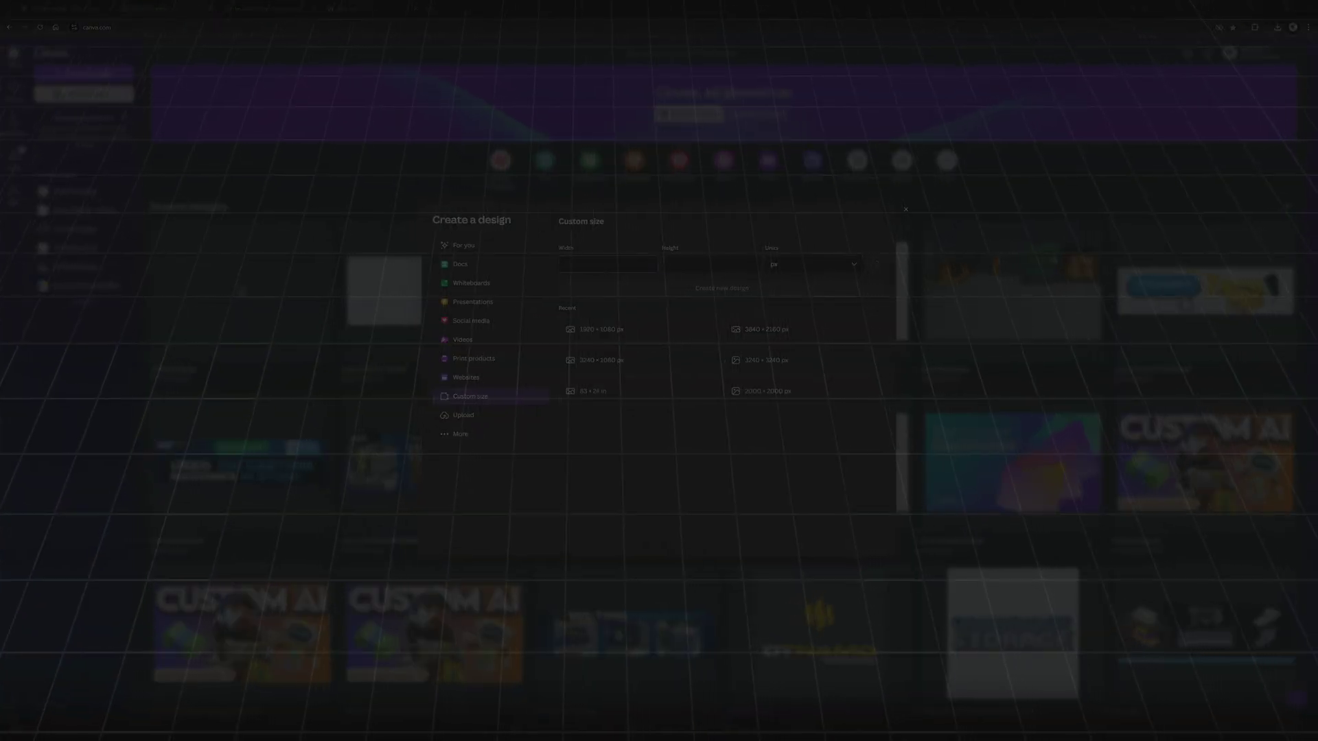
Create a new custom-size design 8000 px wide and 3000 px high
{"action": "left_click", "coordinate": [607, 264]}
{"action": "type", "text": "8"}
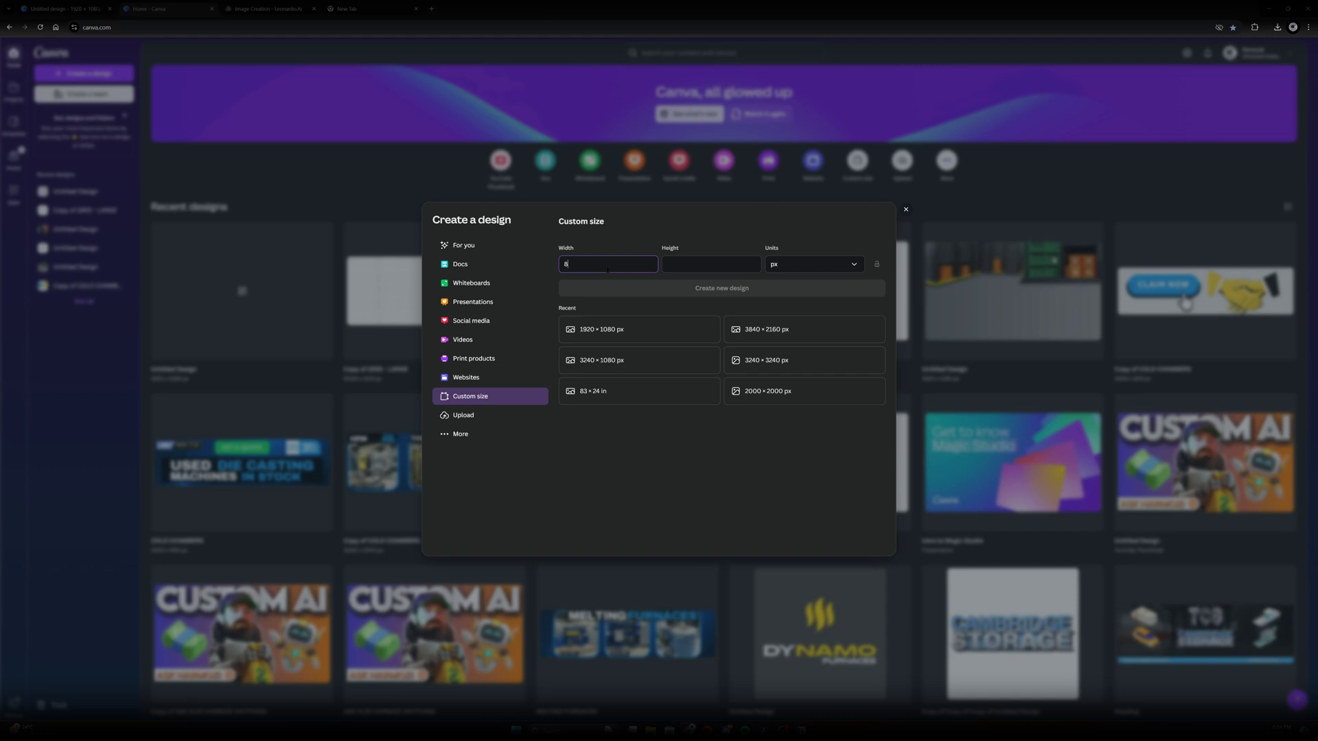
{"action": "type", "text": "000"}
{"action": "left_click", "coordinate": [707, 264]}
{"action": "type", "text": "3000"}
{"action": "left_click", "coordinate": [660, 293]}
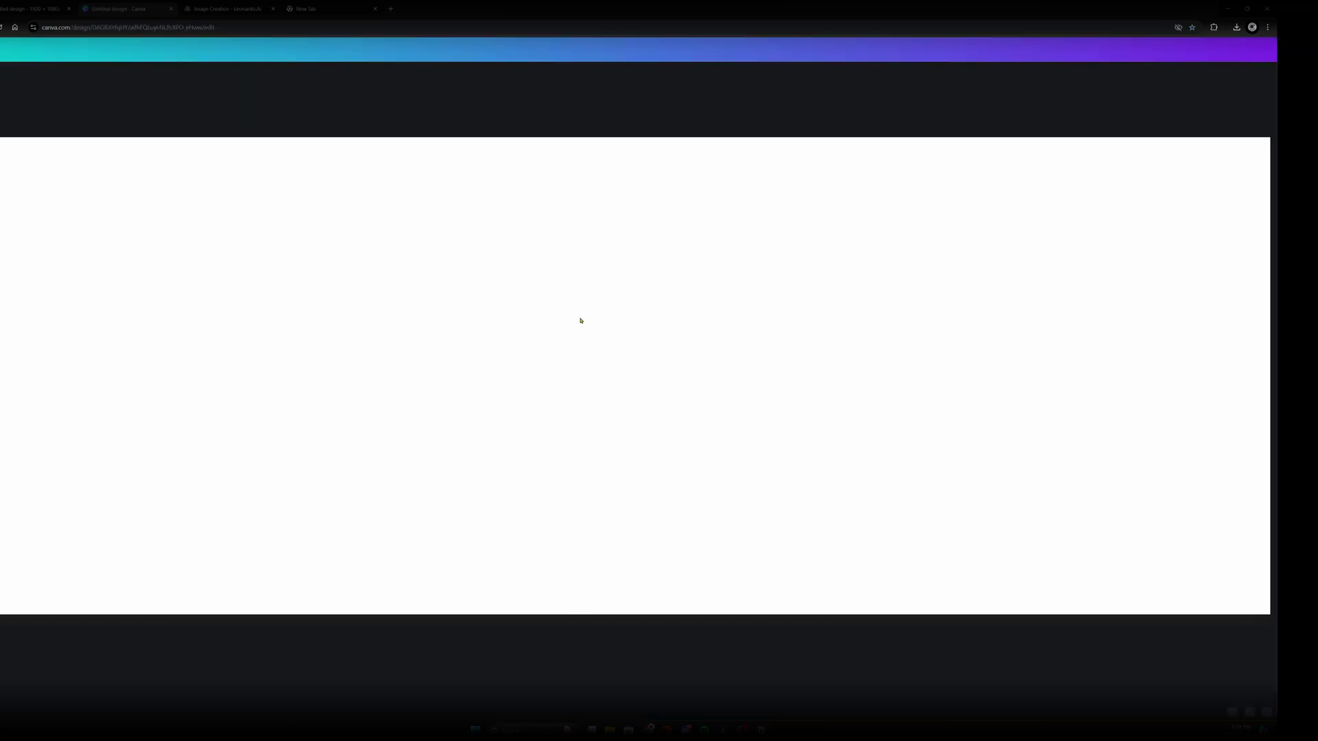
Search the elements for "grid" and place a square line-grid graphic, scaled down, in the upper-left corner of the page
{"action": "left_click", "coordinate": [17, 114]}
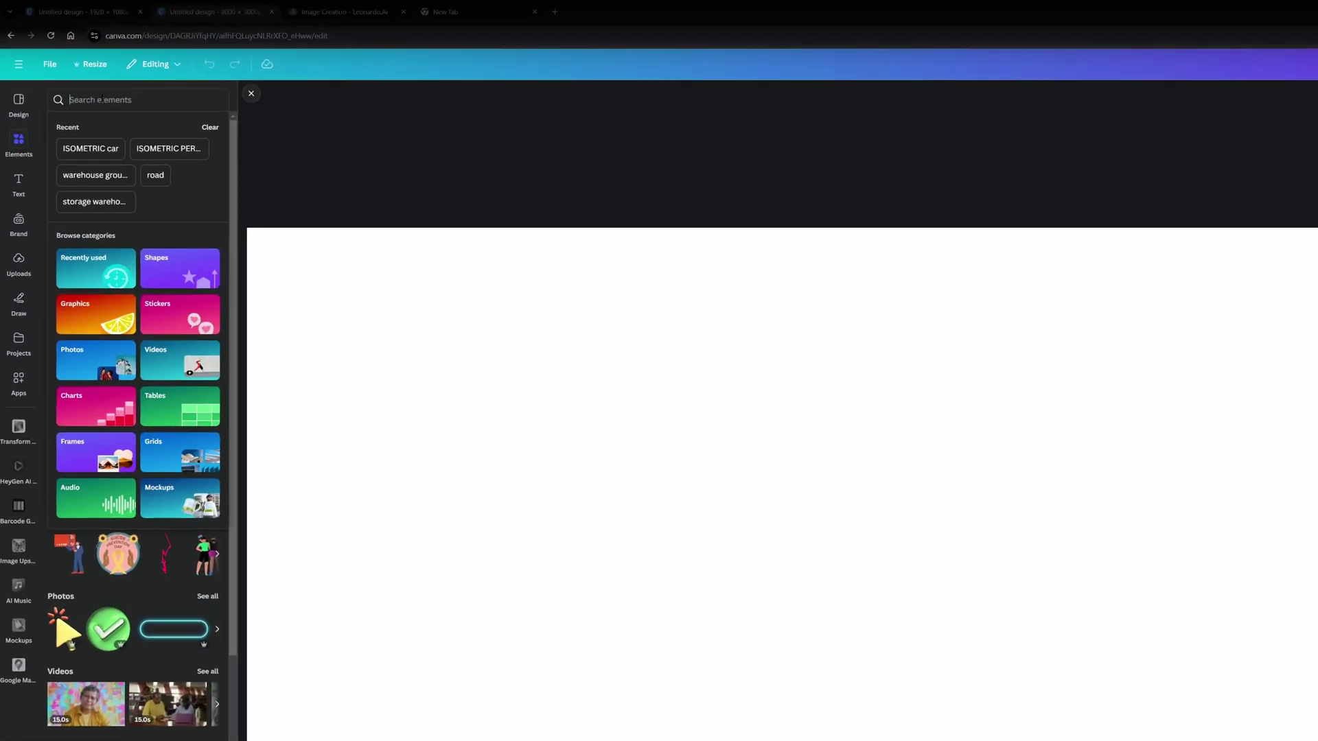
{"action": "left_click", "coordinate": [77, 80]}
{"action": "type", "text": "grid"}
{"action": "key", "text": "Return"}
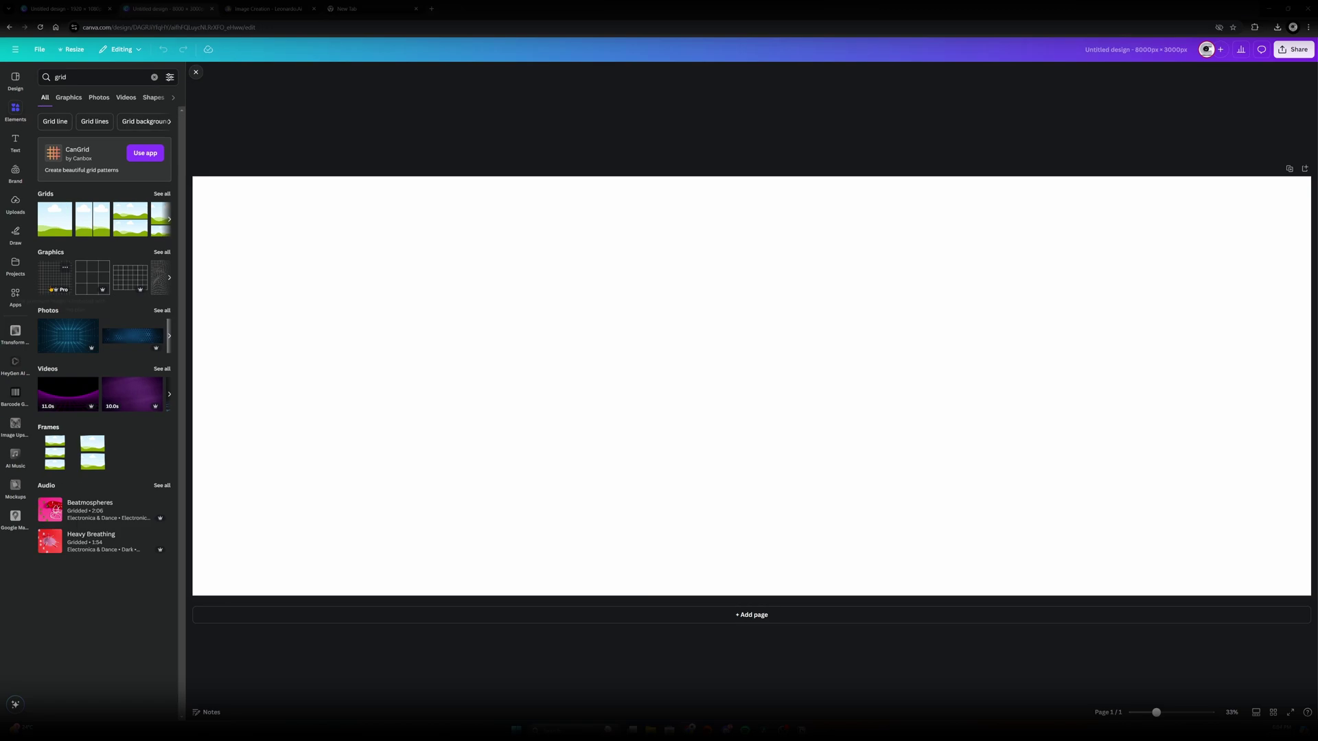
{"action": "left_click", "coordinate": [181, 391]}
{"action": "left_click_drag", "start_coordinate": [958, 519], "coordinate": [519, 447]}
{"action": "left_click_drag", "start_coordinate": [371, 318], "coordinate": [421, 260]}
Duplicate the grid graphic six times side by side to form a row along the page's upper edge
{"action": "left_click", "coordinate": [270, 158]}
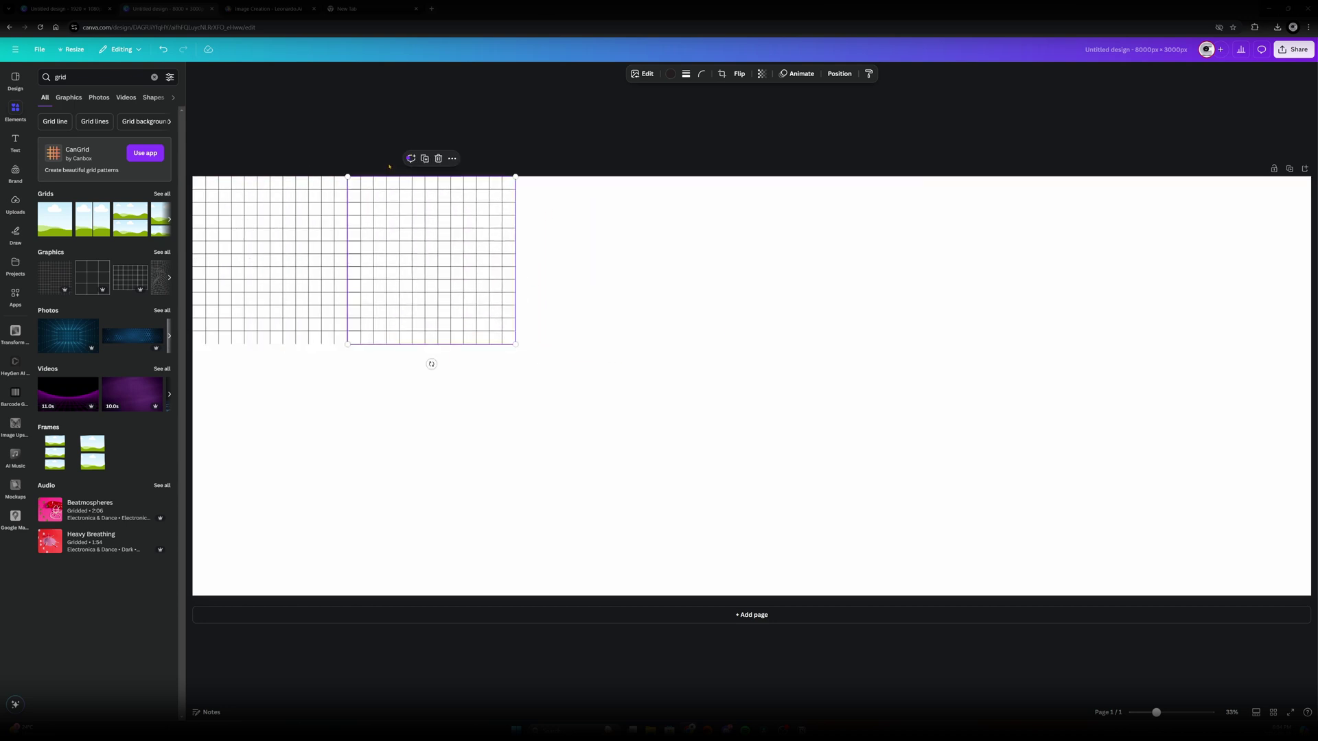
{"action": "left_click", "coordinate": [424, 158]}
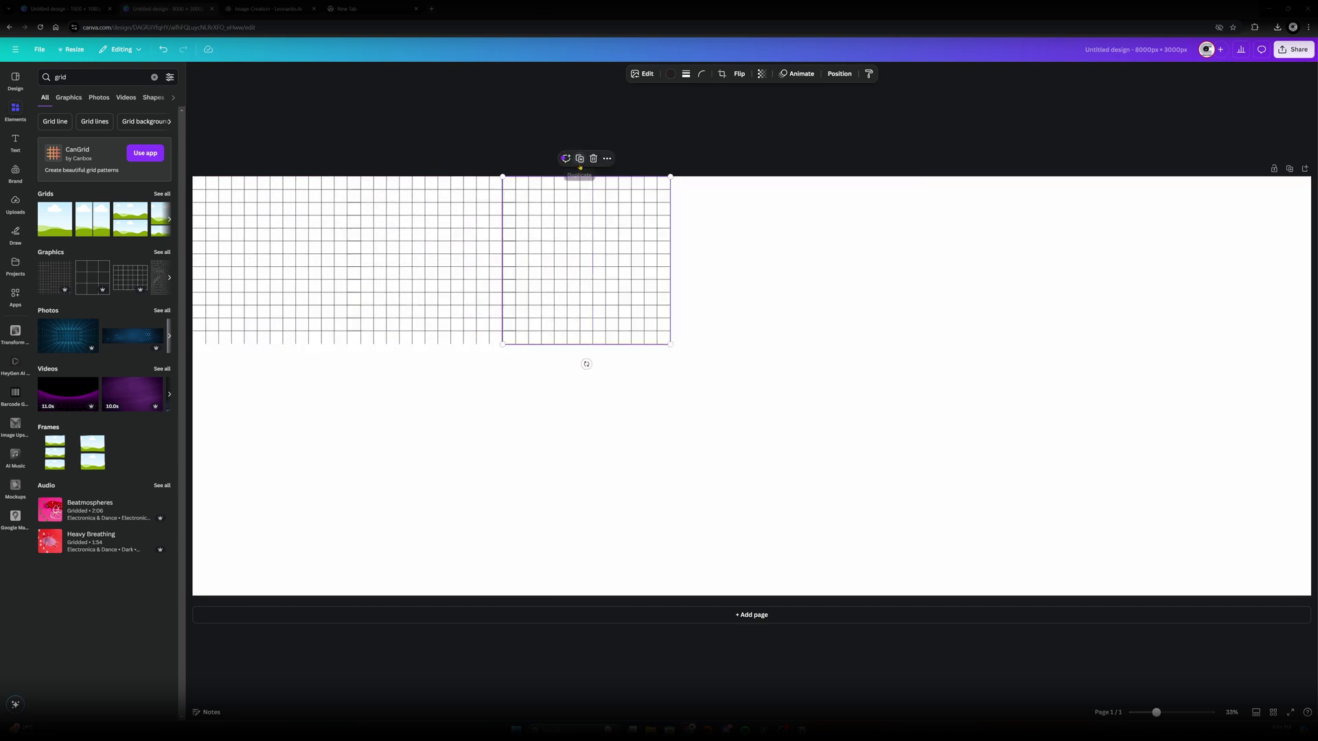
{"action": "left_click", "coordinate": [580, 158]}
{"action": "left_click", "coordinate": [734, 158]}
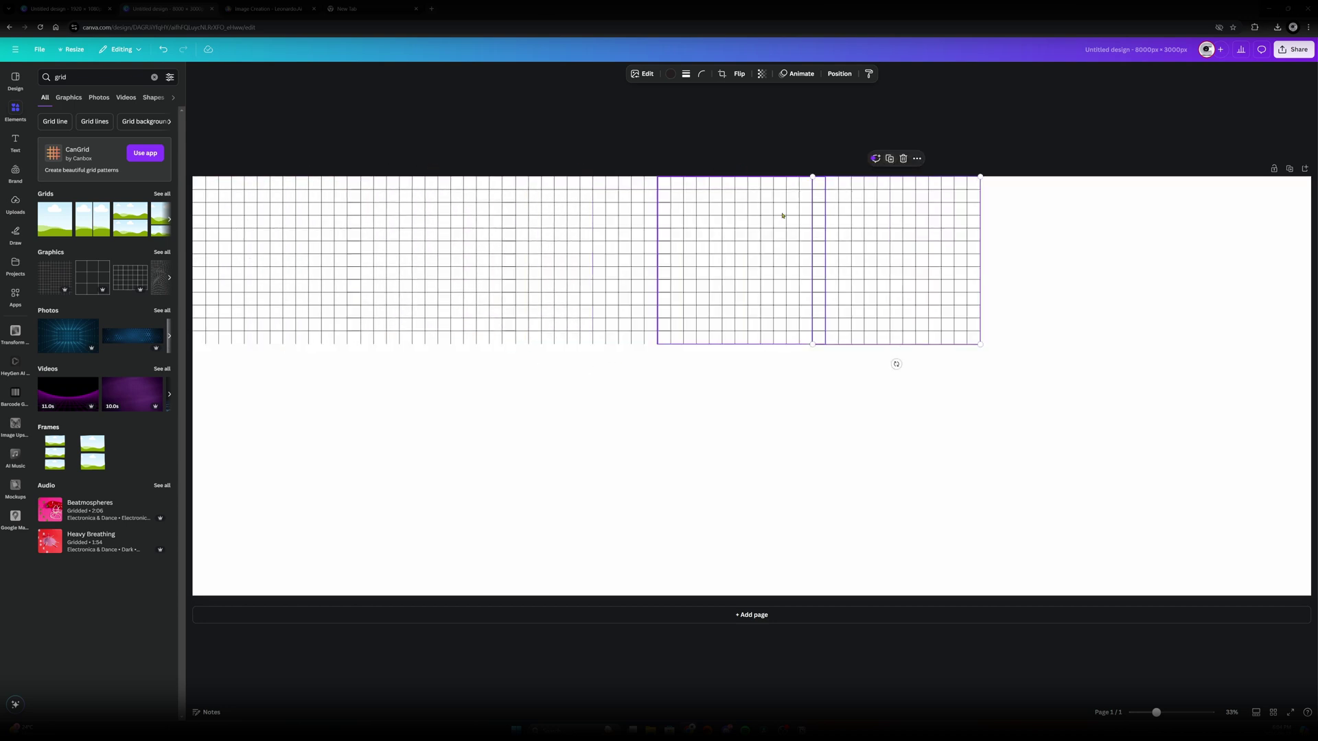
{"action": "left_click", "coordinate": [892, 159]}
{"action": "left_click", "coordinate": [1044, 158]}
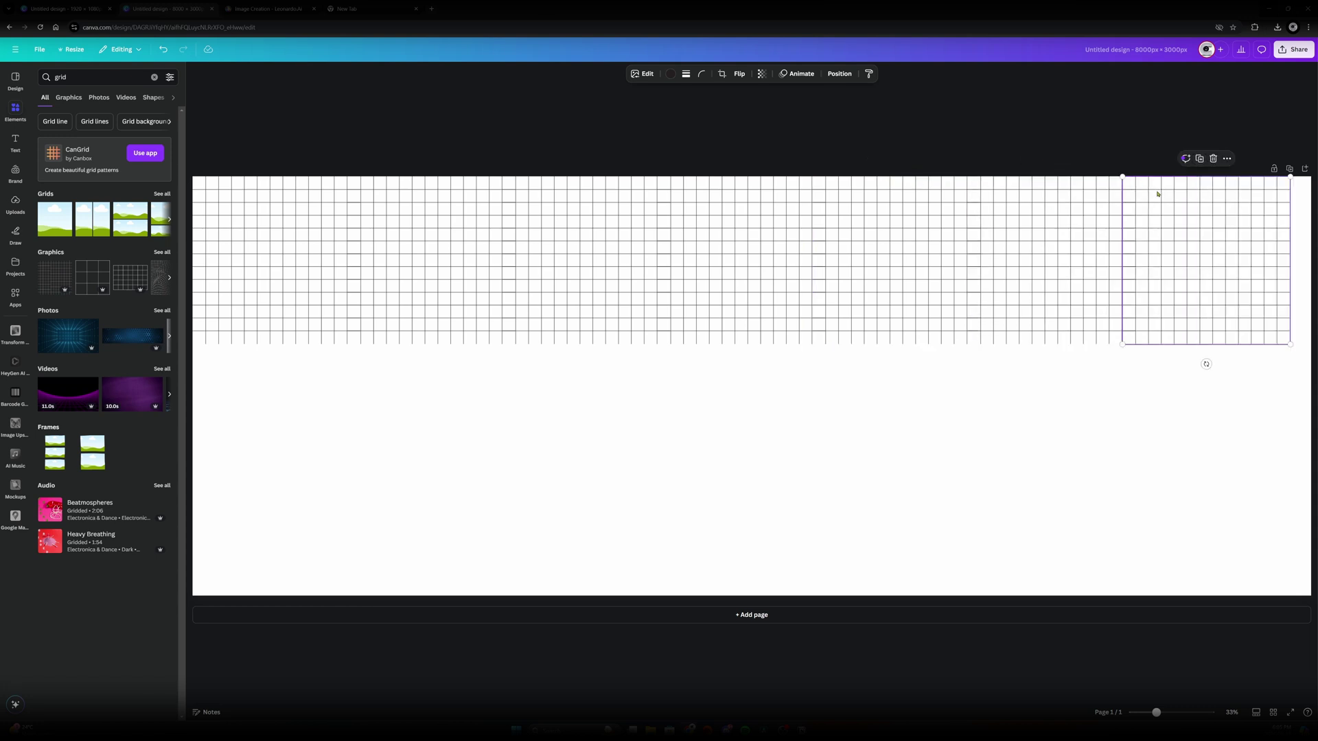
Select the whole row of grids and duplicate it downward to cover the rest of the page
{"action": "left_click_drag", "start_coordinate": [240, 441], "coordinate": [1314, 153]}
{"action": "left_click", "coordinate": [817, 159]}
{"action": "left_click_drag", "start_coordinate": [532, 313], "coordinate": [529, 477]}
{"action": "left_click", "coordinate": [819, 327]}
{"action": "left_click", "coordinate": [1098, 137]}
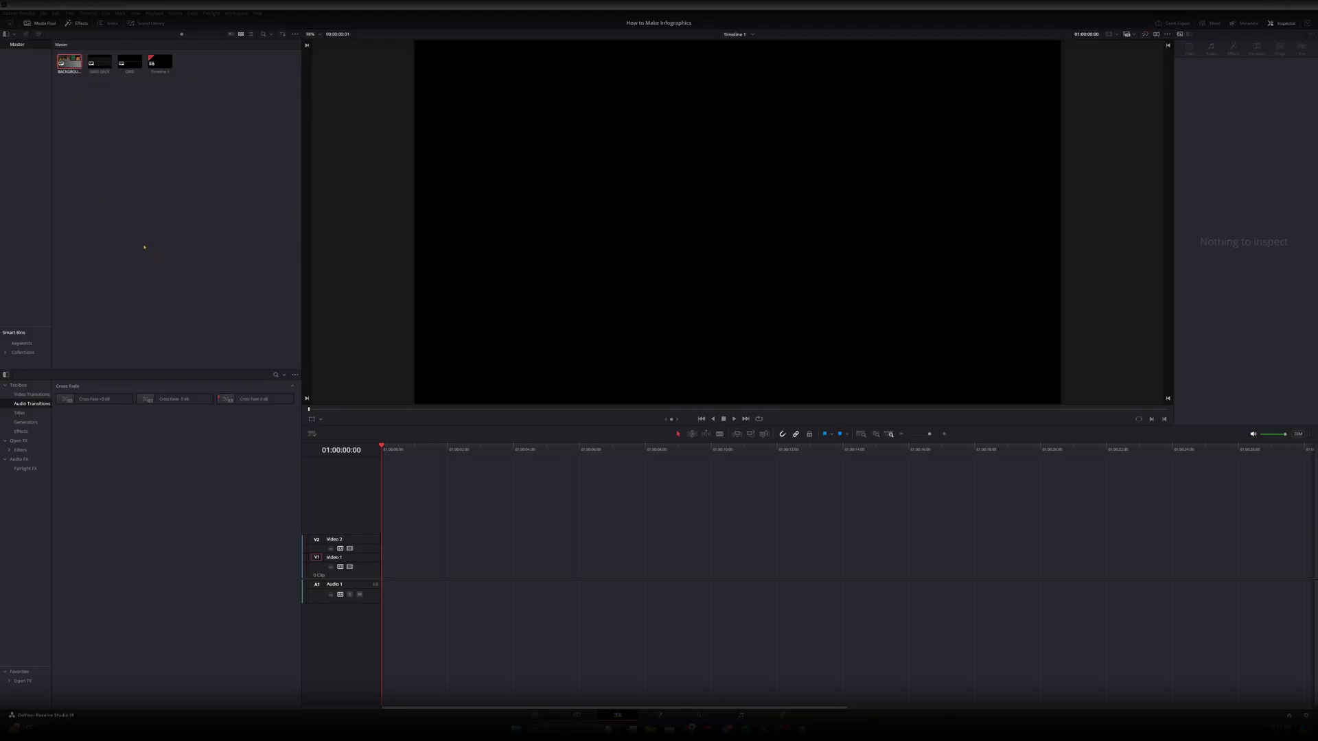
In DaVinci Resolve, place BACKGROUND on Video 1 and GRID BACK on Video 2, enlarge the grid and set its X position to 547
{"action": "left_click_drag", "start_coordinate": [67, 65], "coordinate": [416, 549]}
{"action": "left_click_drag", "start_coordinate": [1237, 73], "coordinate": [1248, 73]}
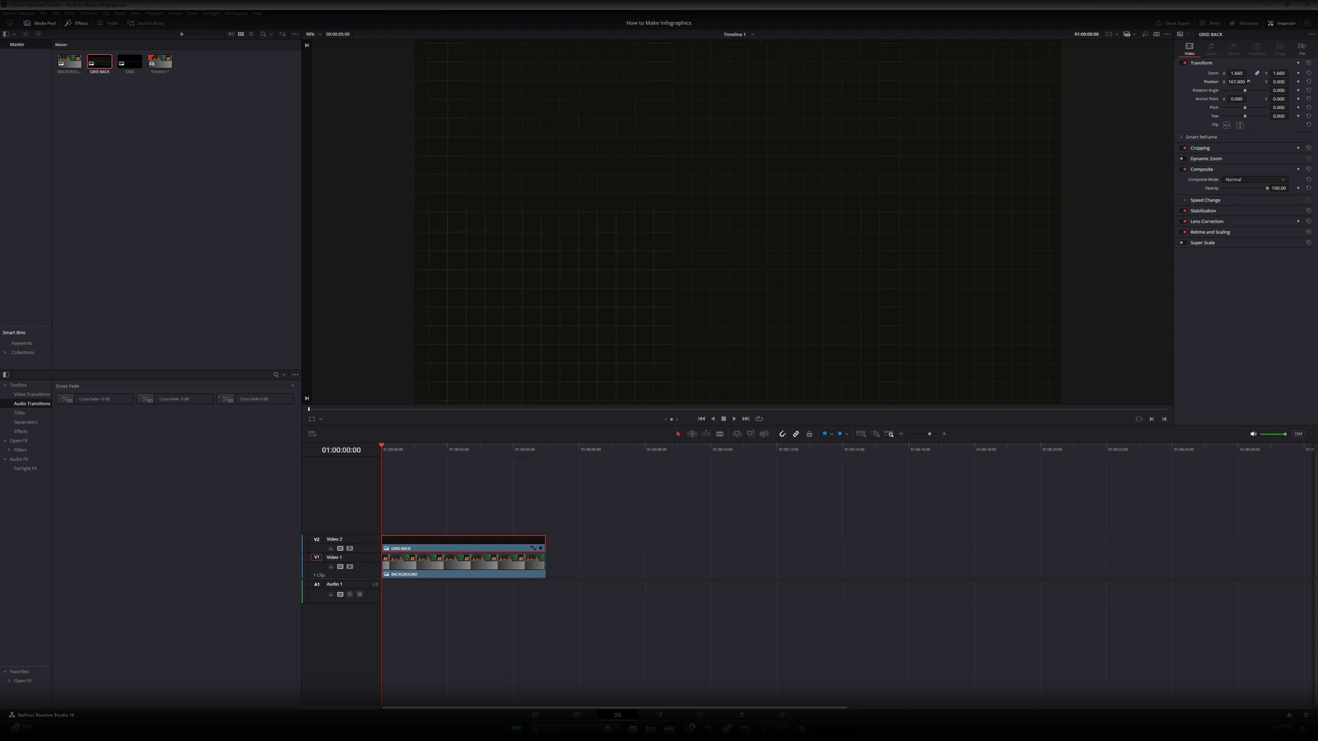
{"action": "left_click_drag", "start_coordinate": [1249, 82], "coordinate": [1249, 82]}
Set the GRID BACK clip's composite mode to Add and lower the BACKGROUND clip's opacity to about 14
{"action": "left_click", "coordinate": [1263, 179]}
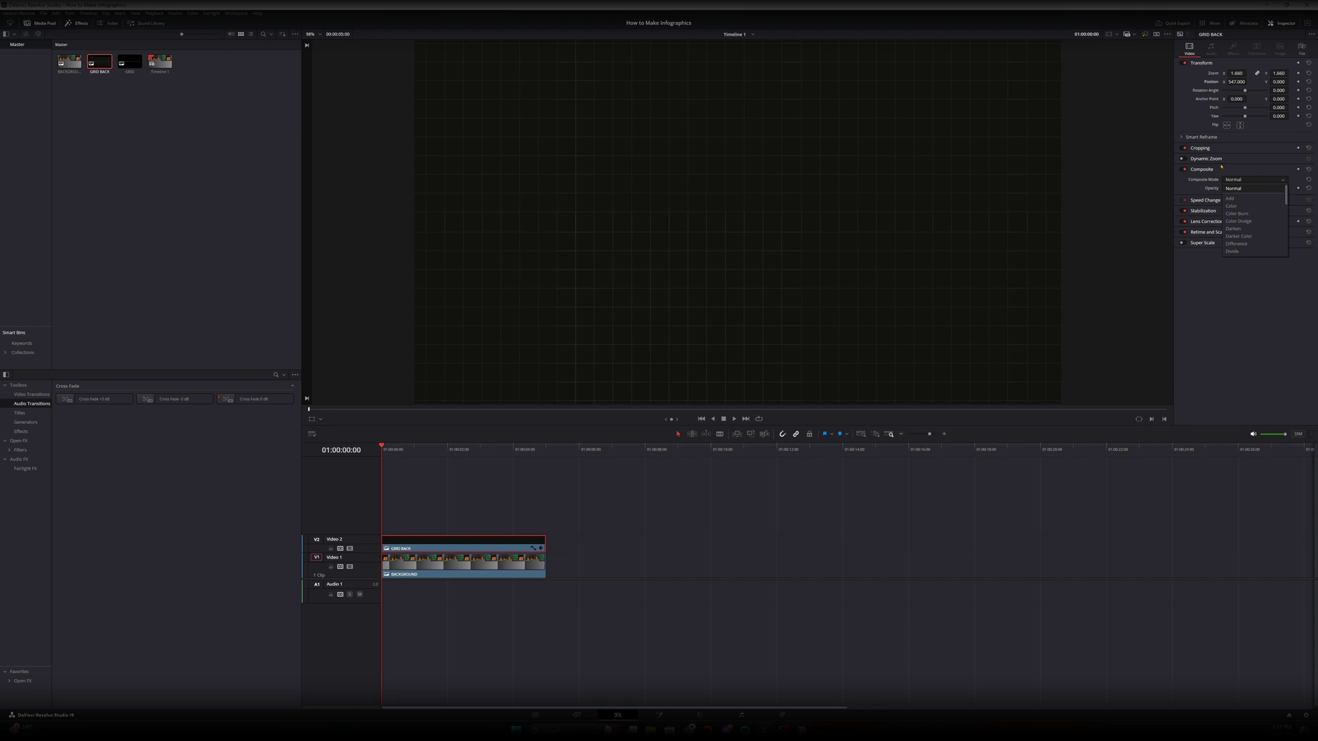
{"action": "left_click", "coordinate": [1249, 201]}
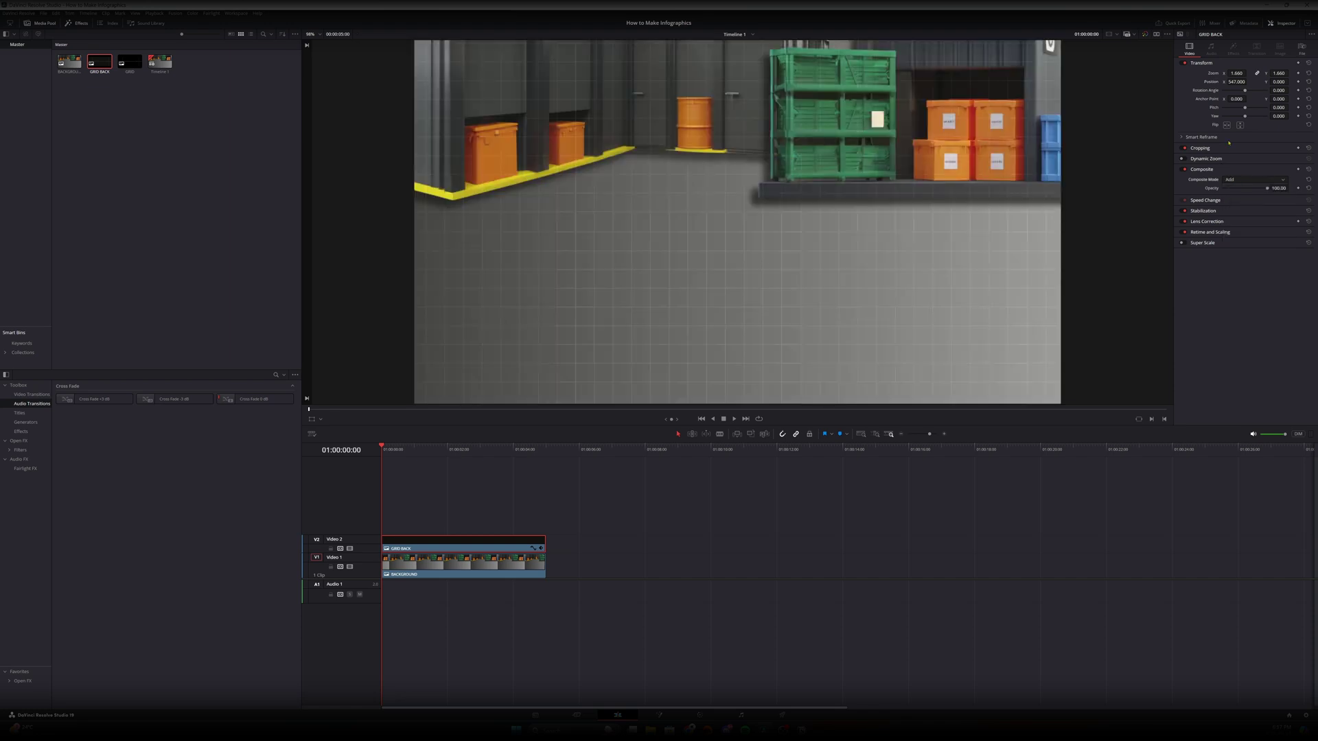
{"action": "left_click", "coordinate": [474, 572]}
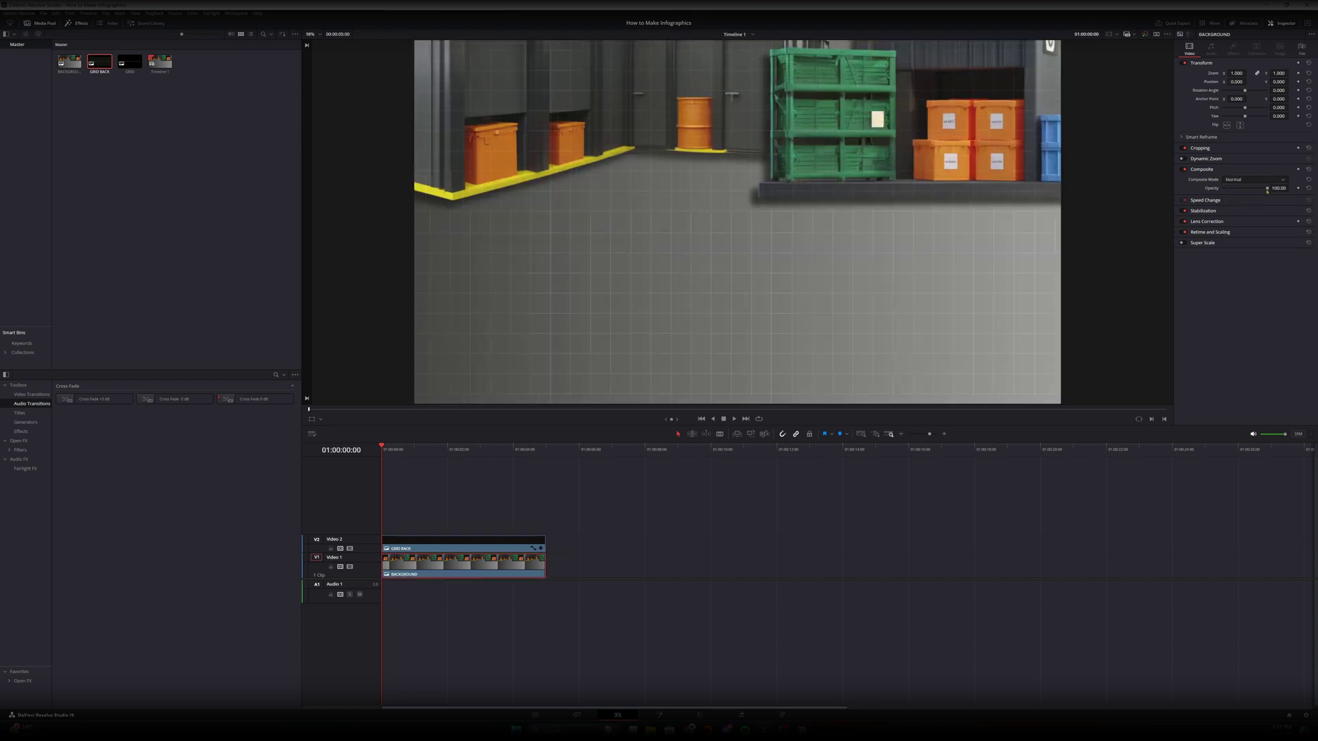
{"action": "left_click_drag", "start_coordinate": [1267, 189], "coordinate": [1229, 190]}
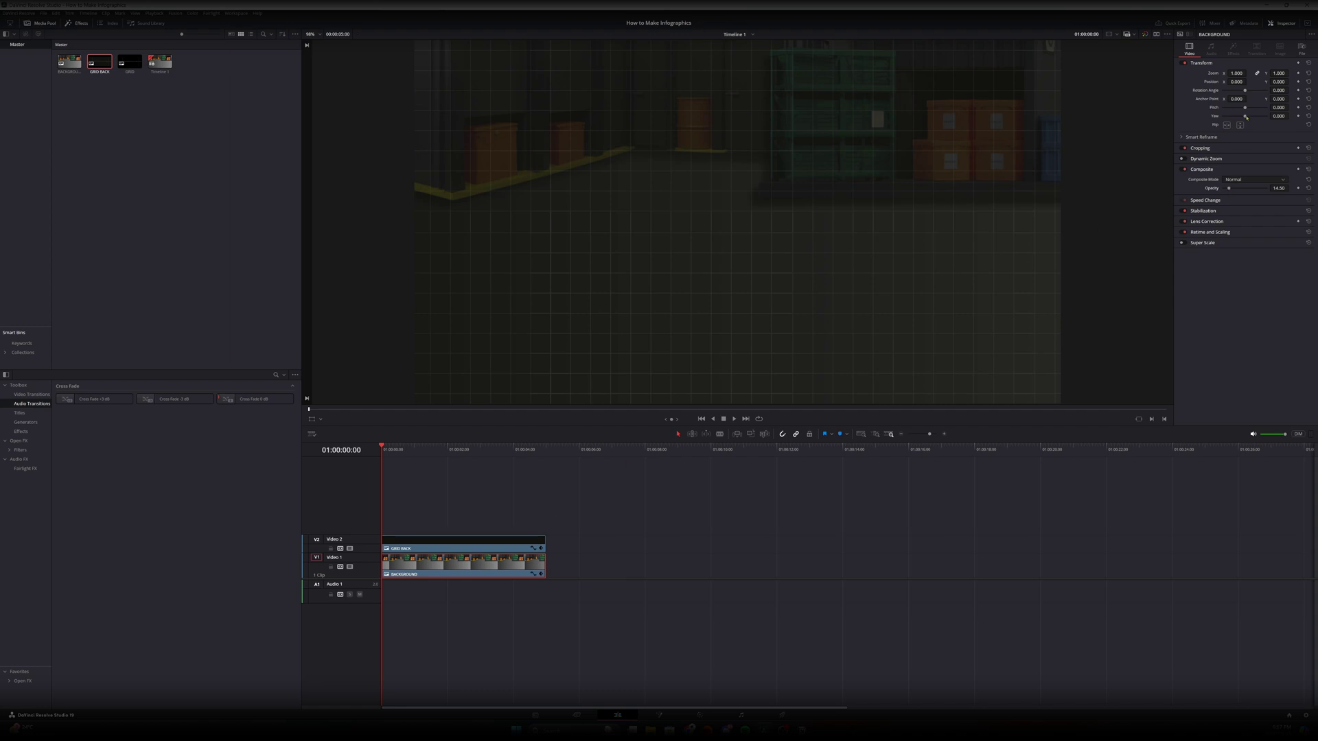
Reset the BACKGROUND clip's trial yaw, and give the GRID BACK clip a yaw of 0.670 and a zoom of 2.010
{"action": "left_click_drag", "start_coordinate": [1246, 117], "coordinate": [1241, 116]}
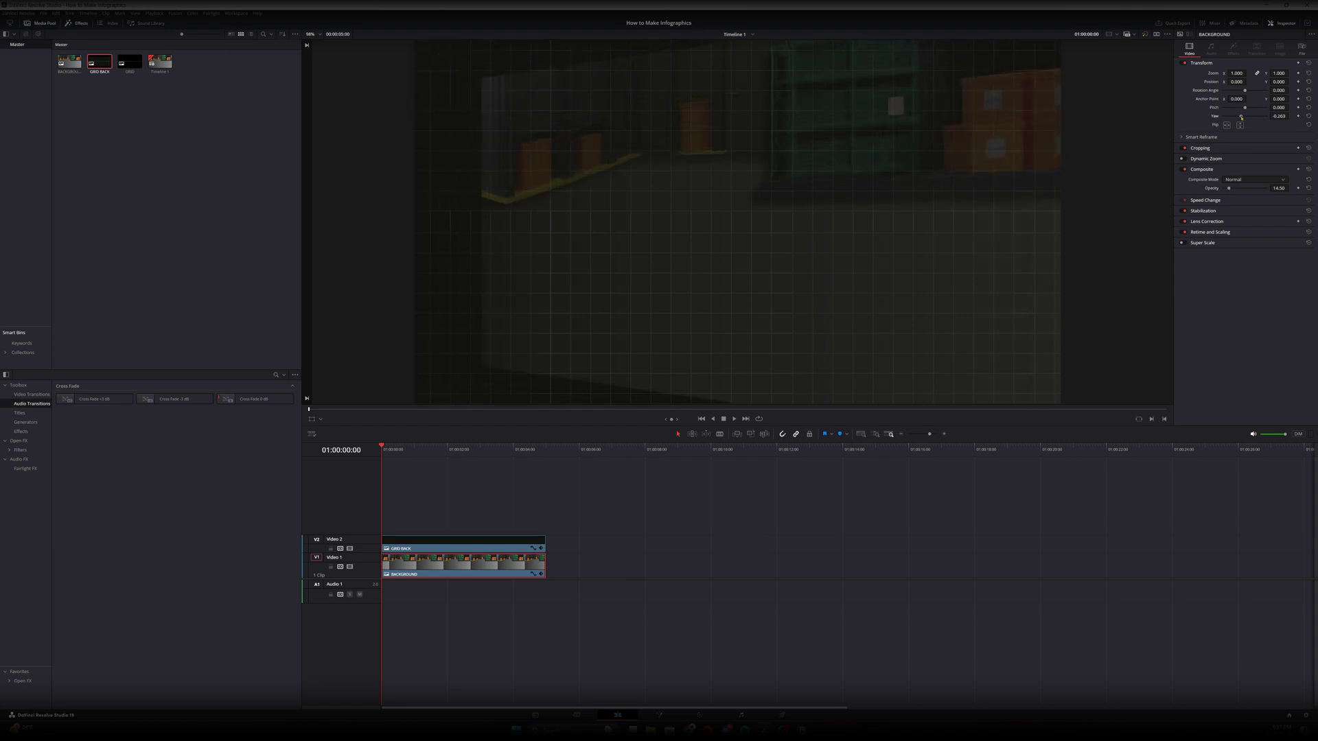
{"action": "double_click", "coordinate": [1241, 116]}
{"action": "left_click", "coordinate": [422, 547]}
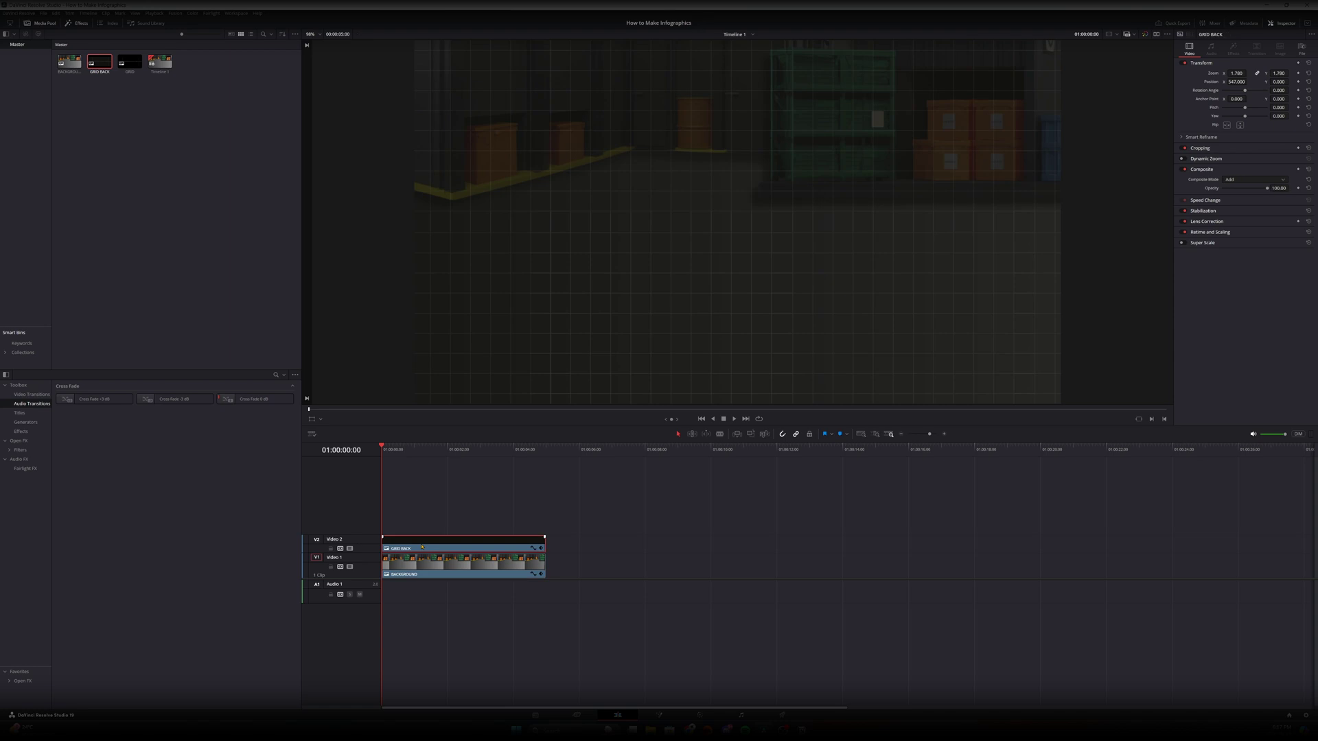
{"action": "left_click_drag", "start_coordinate": [1245, 117], "coordinate": [1254, 74]}
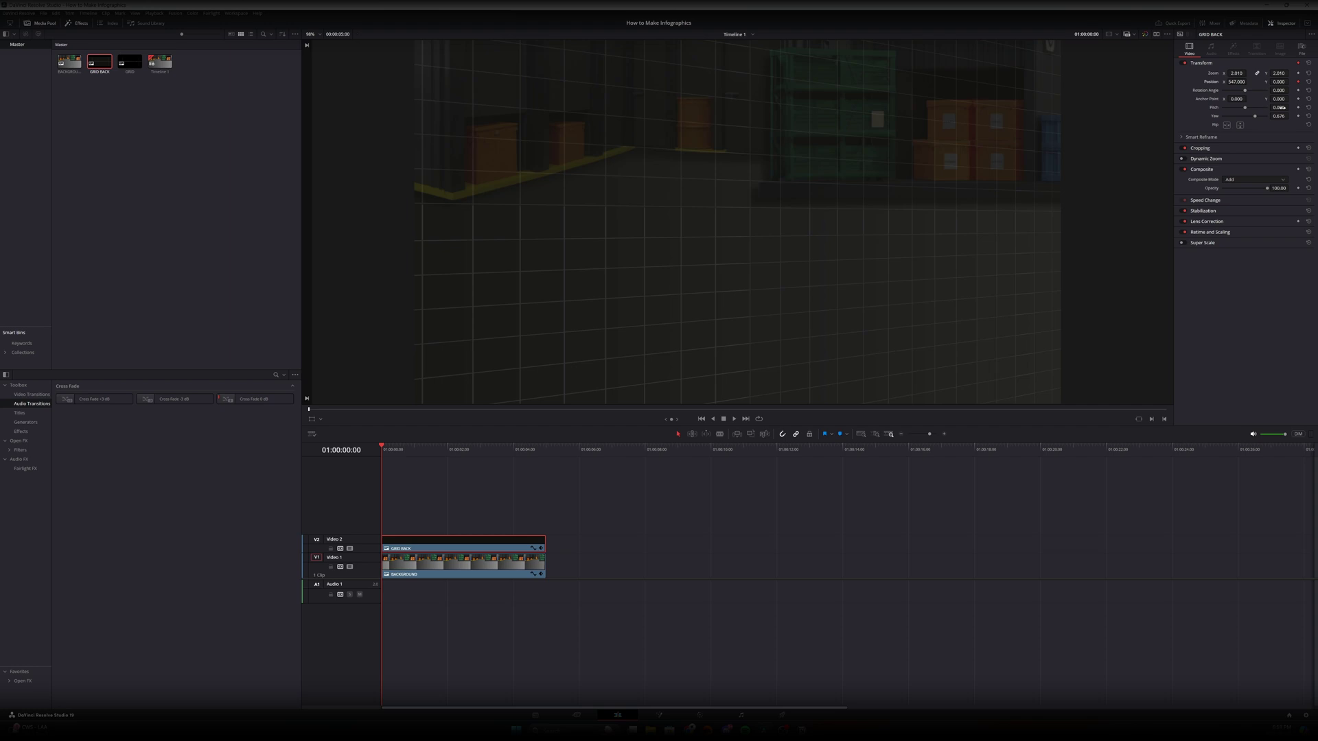
At 01:00:05:00, change the GRID BACK clip's X position to 348 and yaw to 0.447, and play the animation from the start
{"action": "left_click", "coordinate": [544, 456]}
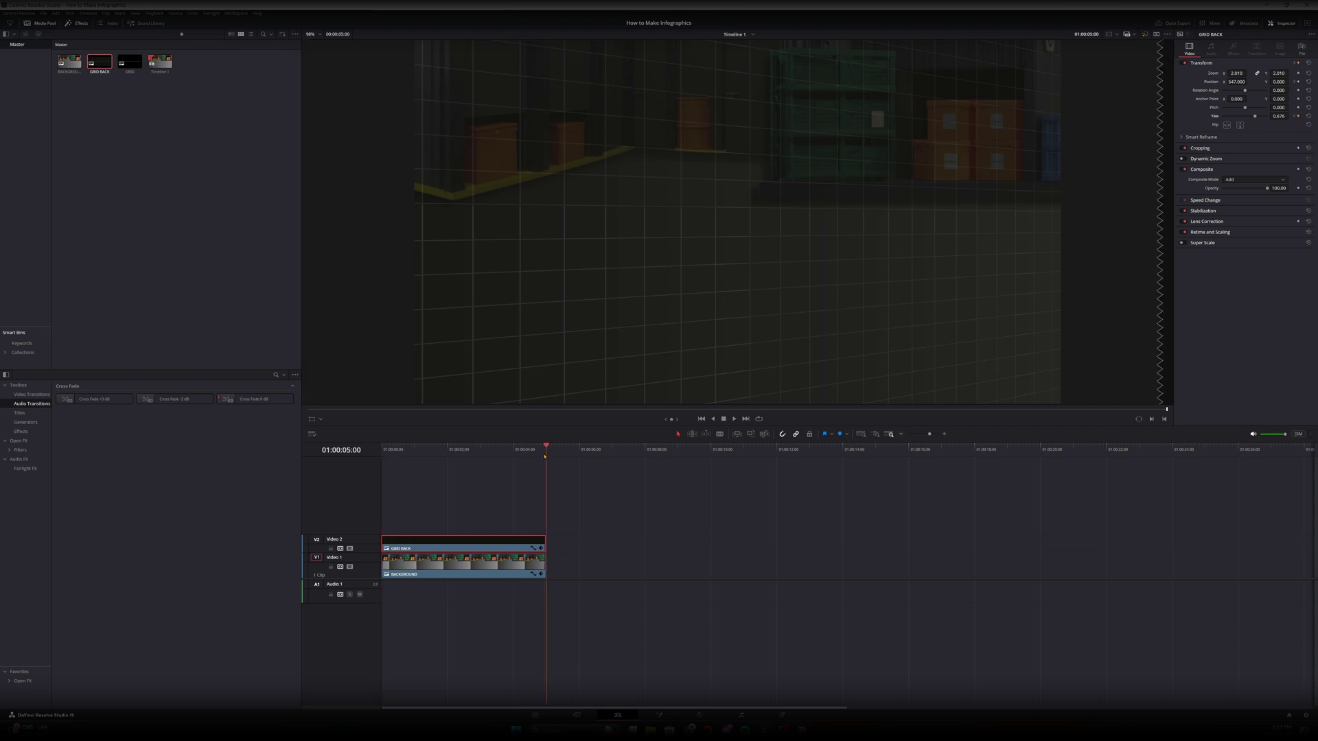
{"action": "left_click_drag", "start_coordinate": [1239, 81], "coordinate": [1252, 116]}
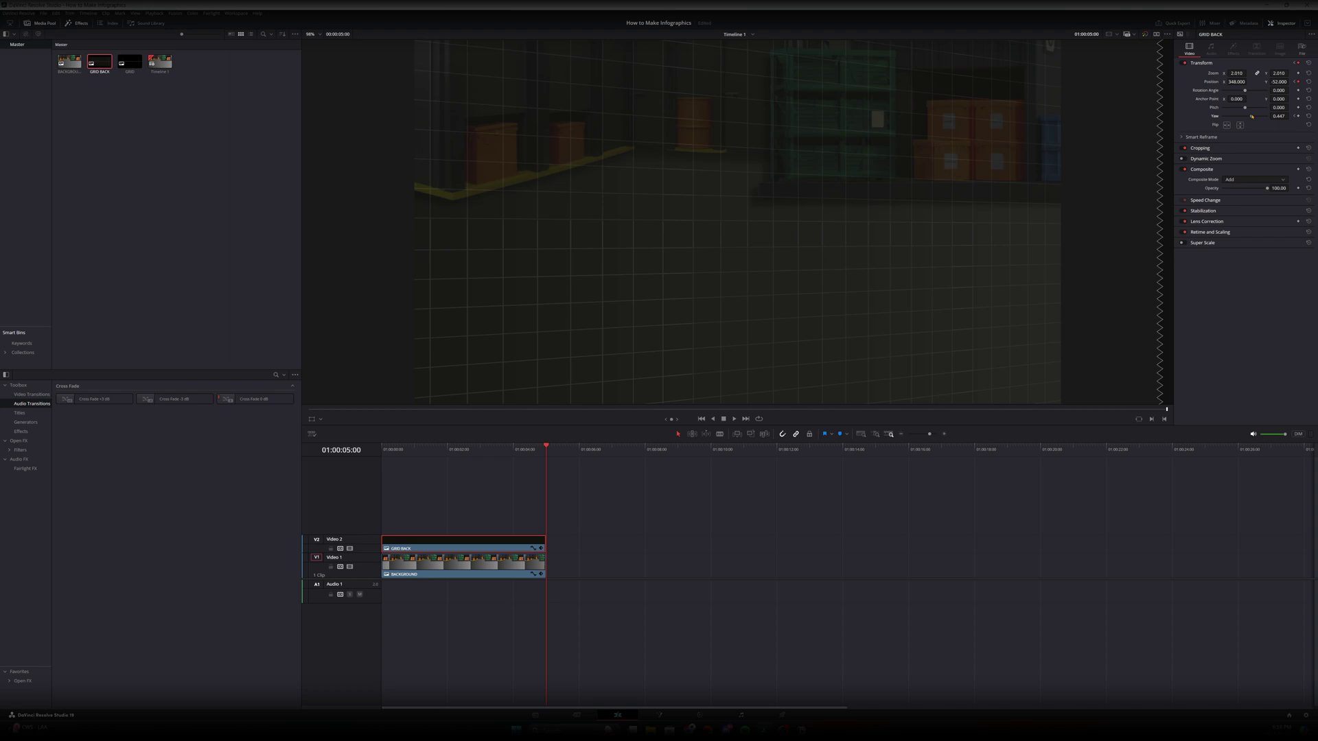
{"action": "key", "text": "Home"}
{"action": "key", "text": "space"}
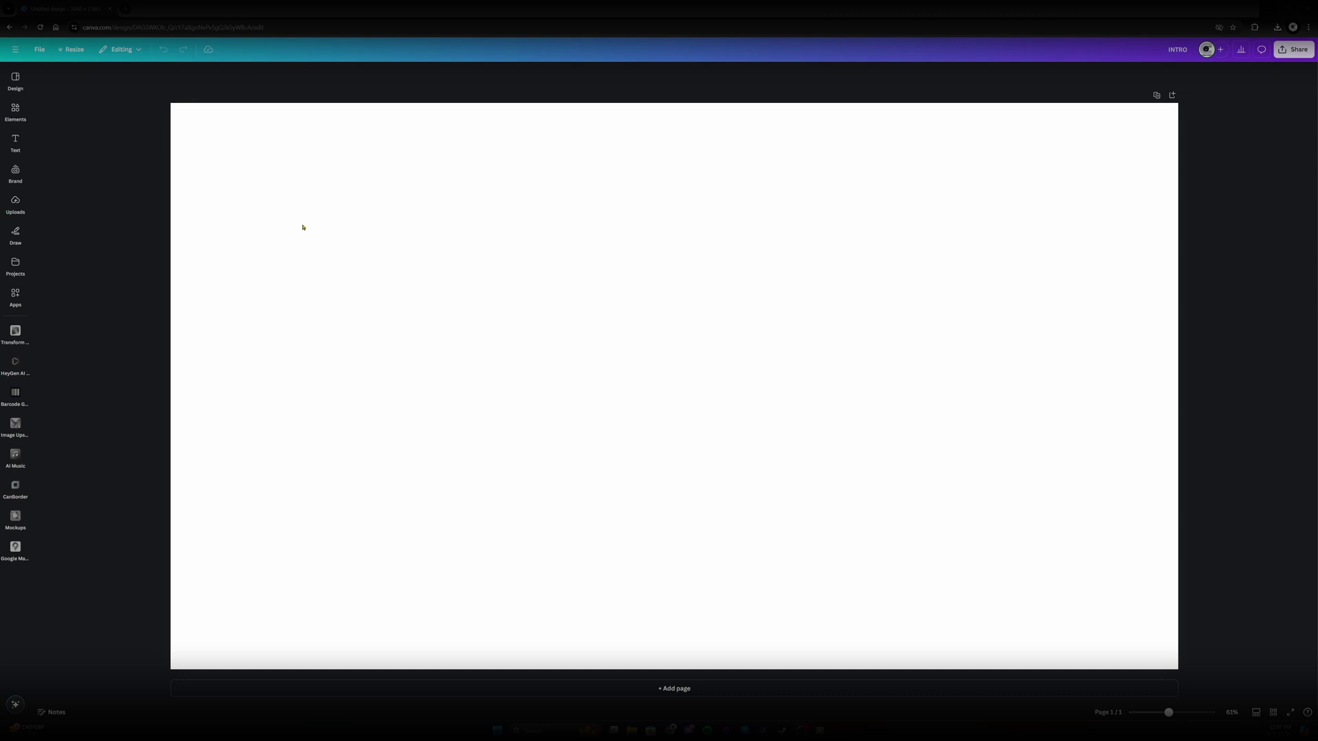
In the Canva INTRO design, set the page background to the near-black Brand Kit color
{"action": "left_click", "coordinate": [366, 337]}
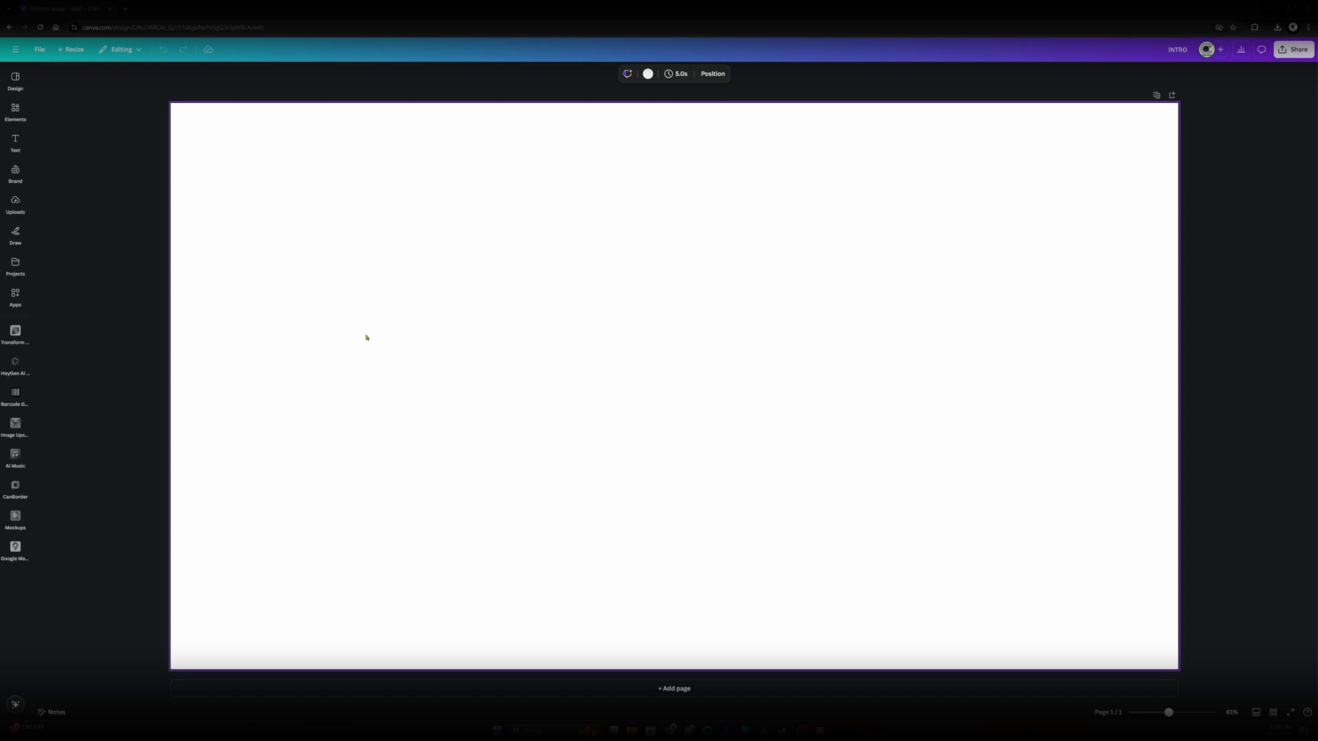
{"action": "left_click", "coordinate": [648, 74]}
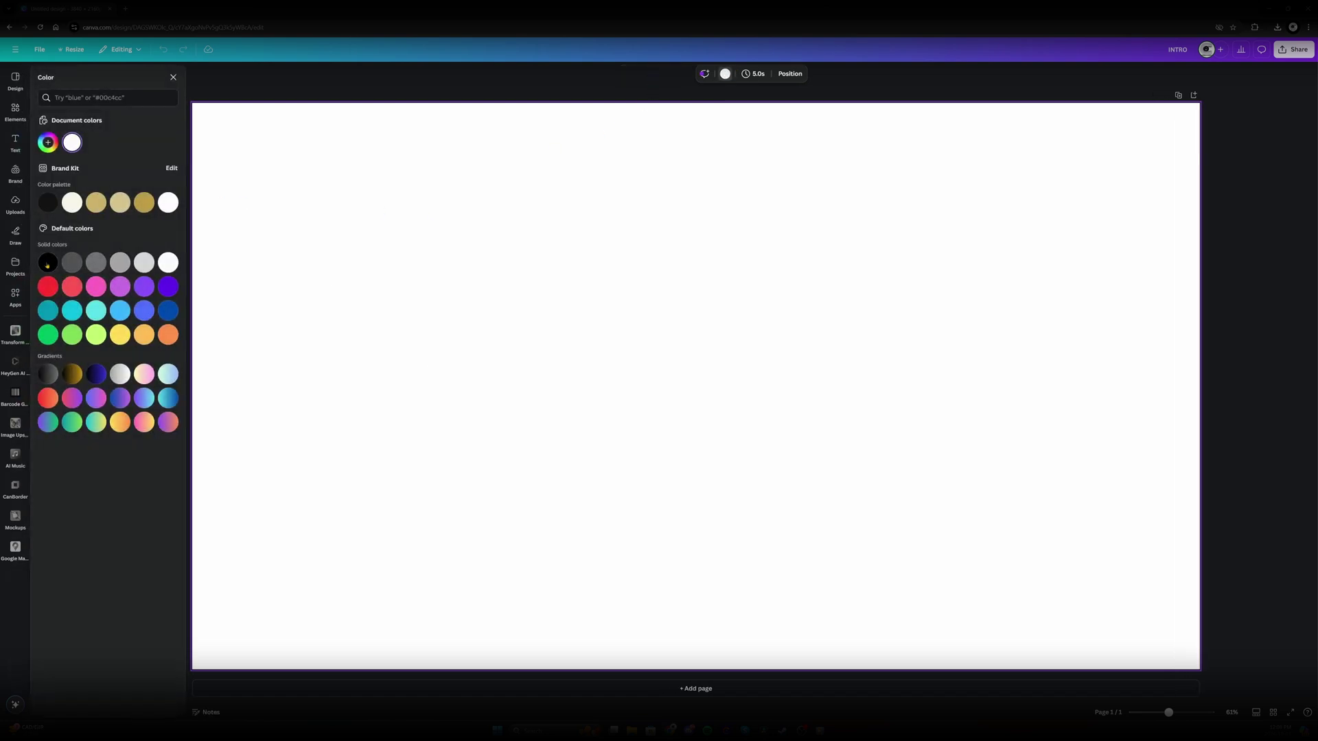
{"action": "left_click", "coordinate": [47, 203]}
{"action": "left_click", "coordinate": [173, 77]}
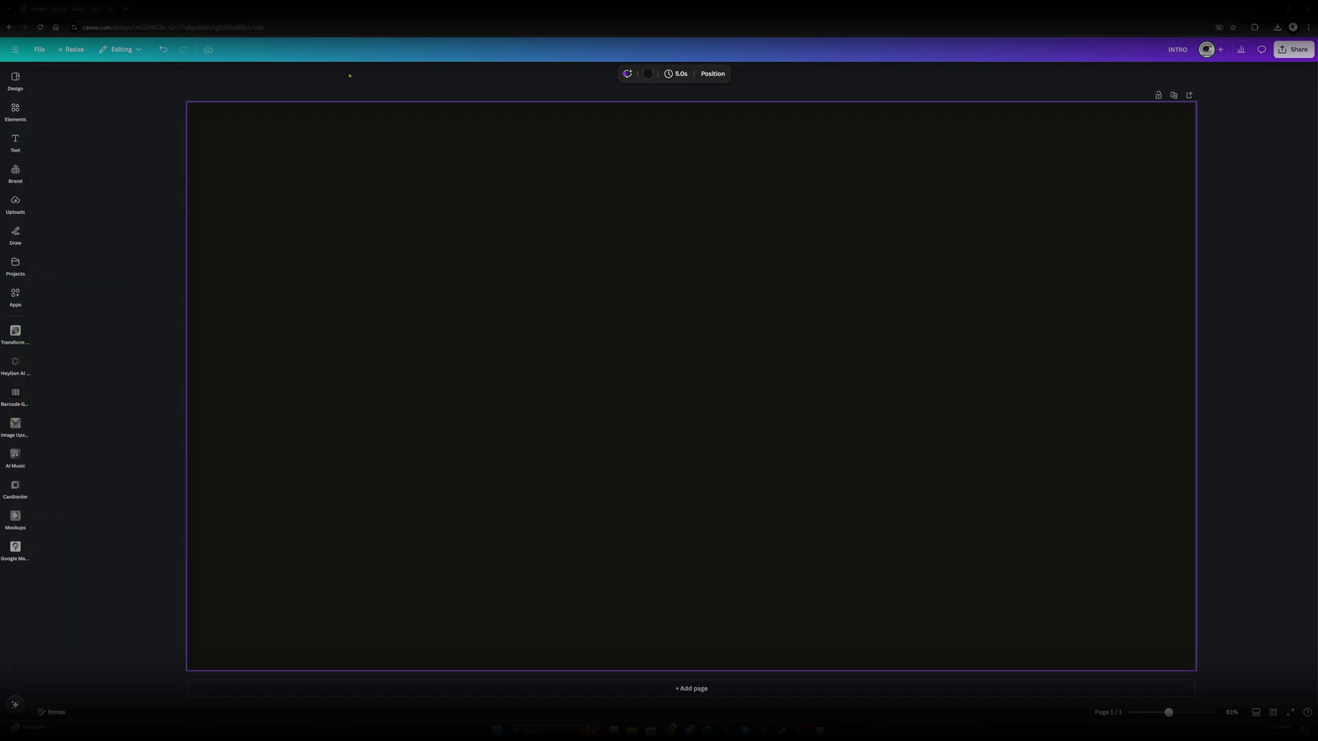
Search the elements for "infographic person"
{"action": "left_click", "coordinate": [15, 110]}
{"action": "left_click", "coordinate": [103, 77]}
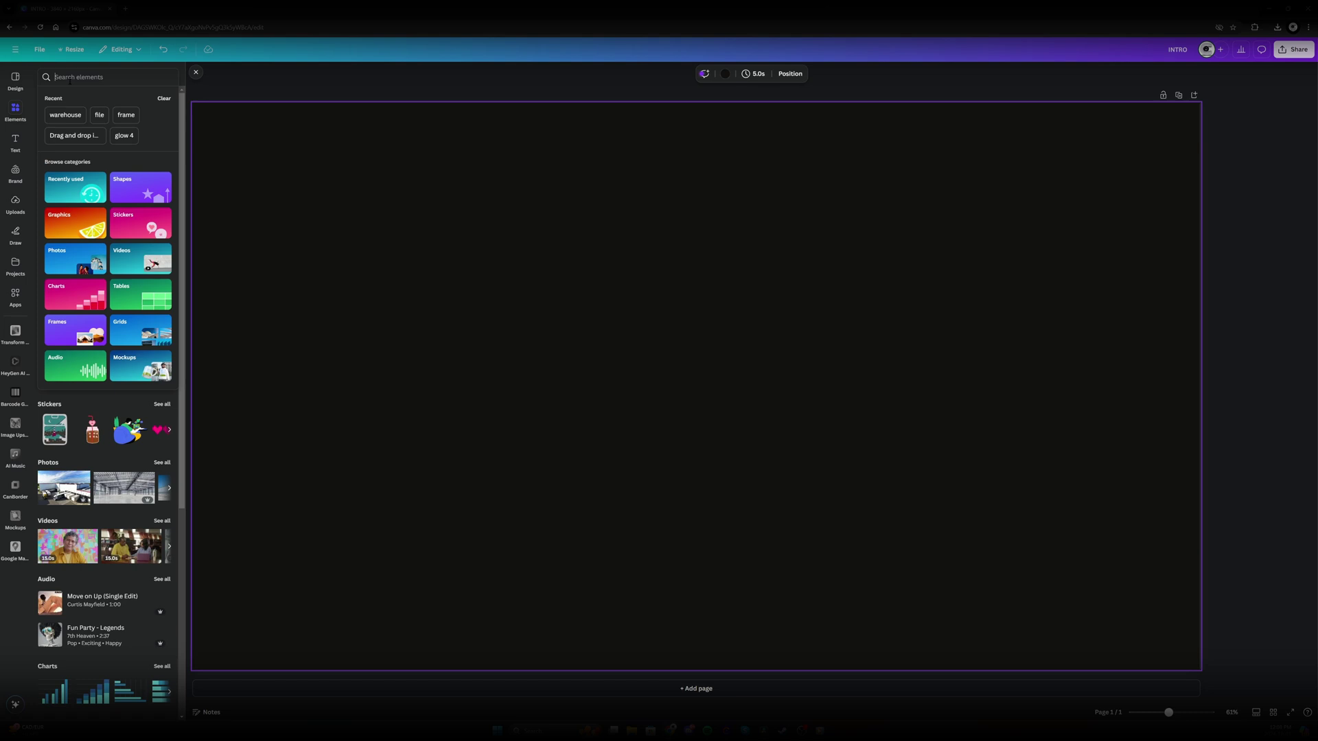
{"action": "type", "text": "infographic person"}
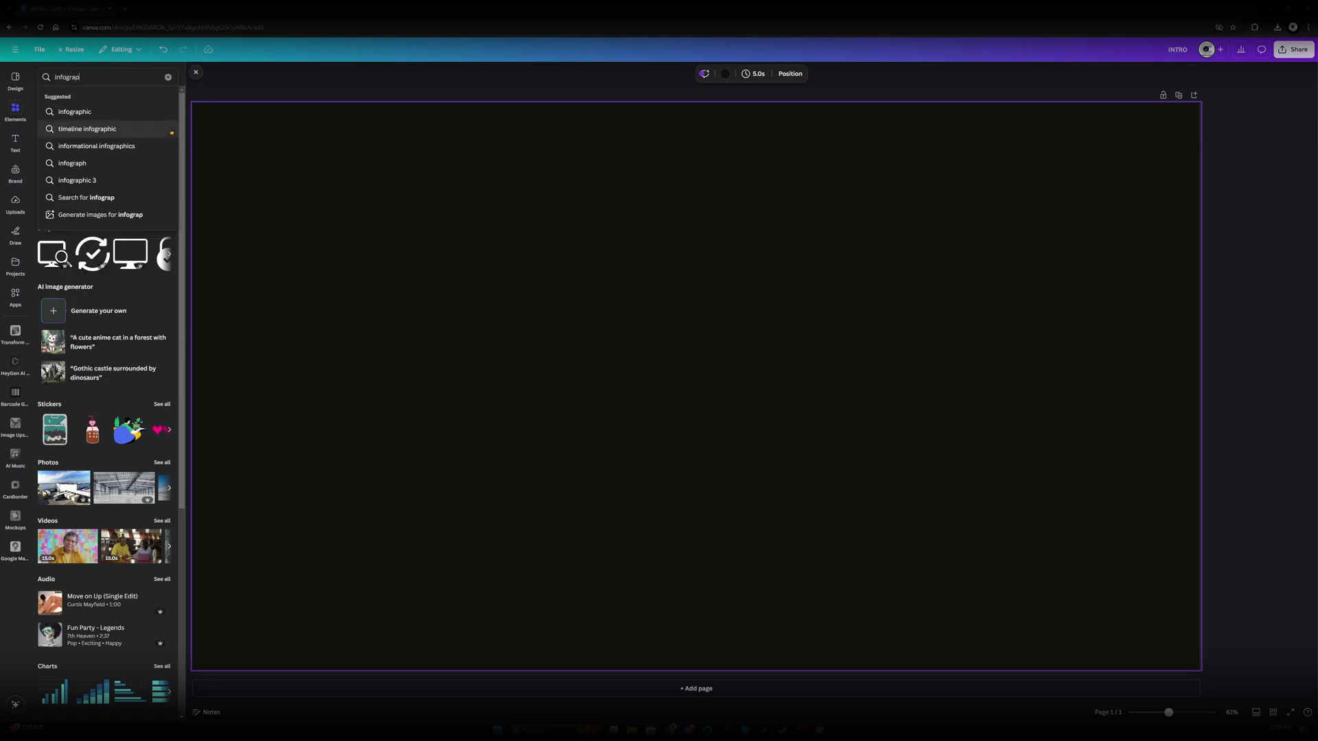
{"action": "key", "text": "Return"}
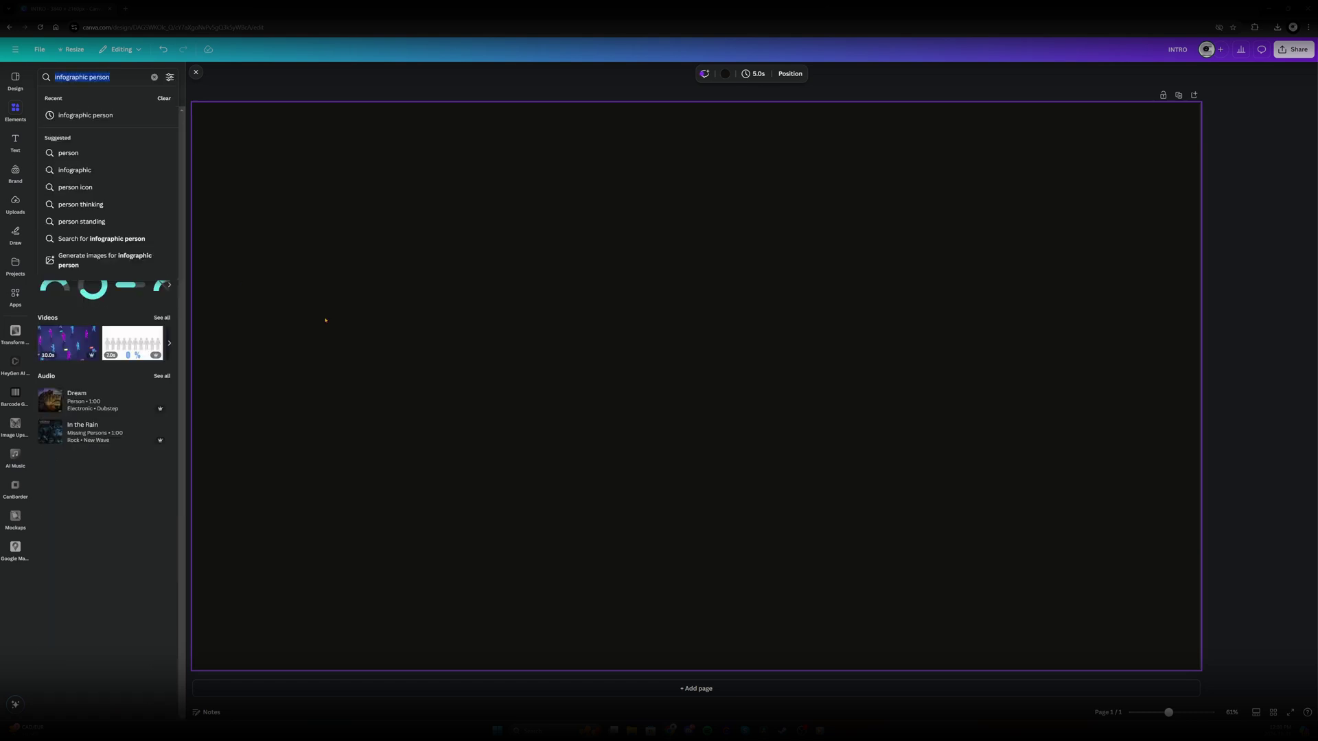
Search the graphics for "isometric person" and place the standing man in a yellow T-shirt on the page's left side
{"action": "type", "text": "isometric"}
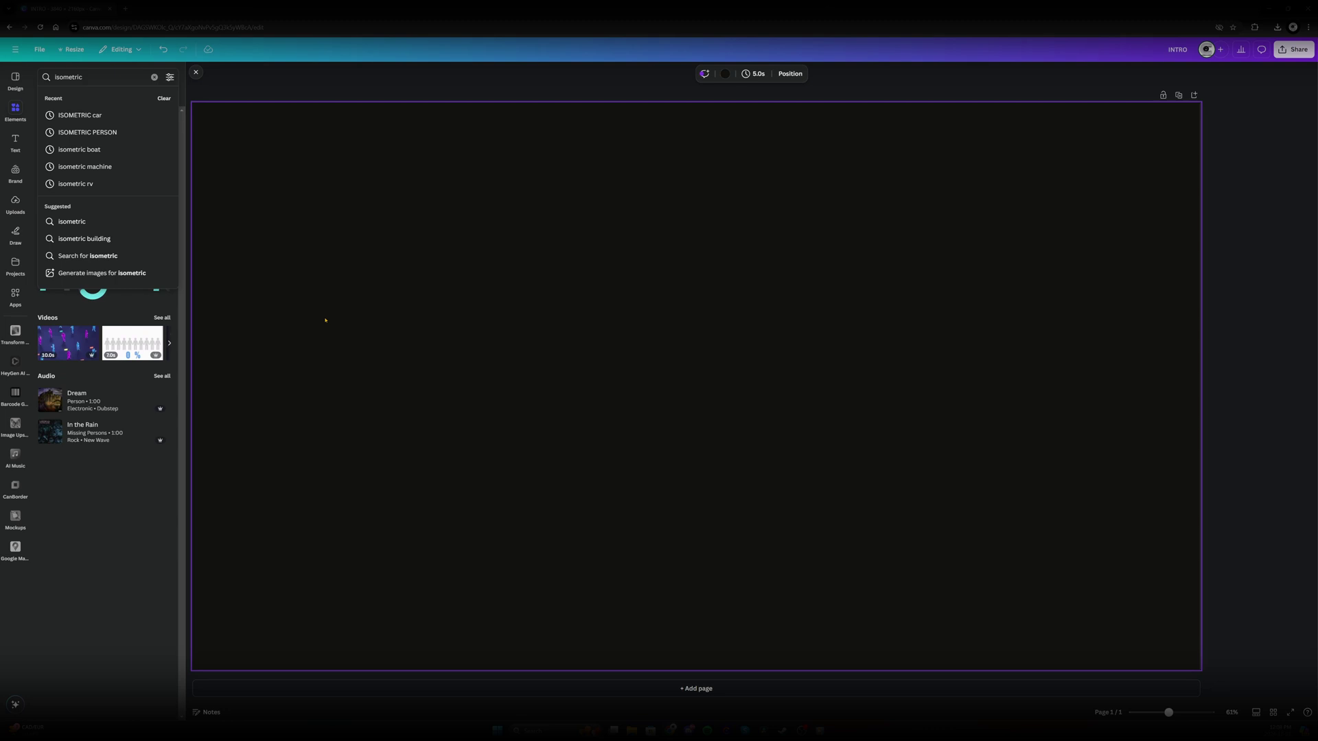
{"action": "type", "text": " person"}
{"action": "key", "text": "Return"}
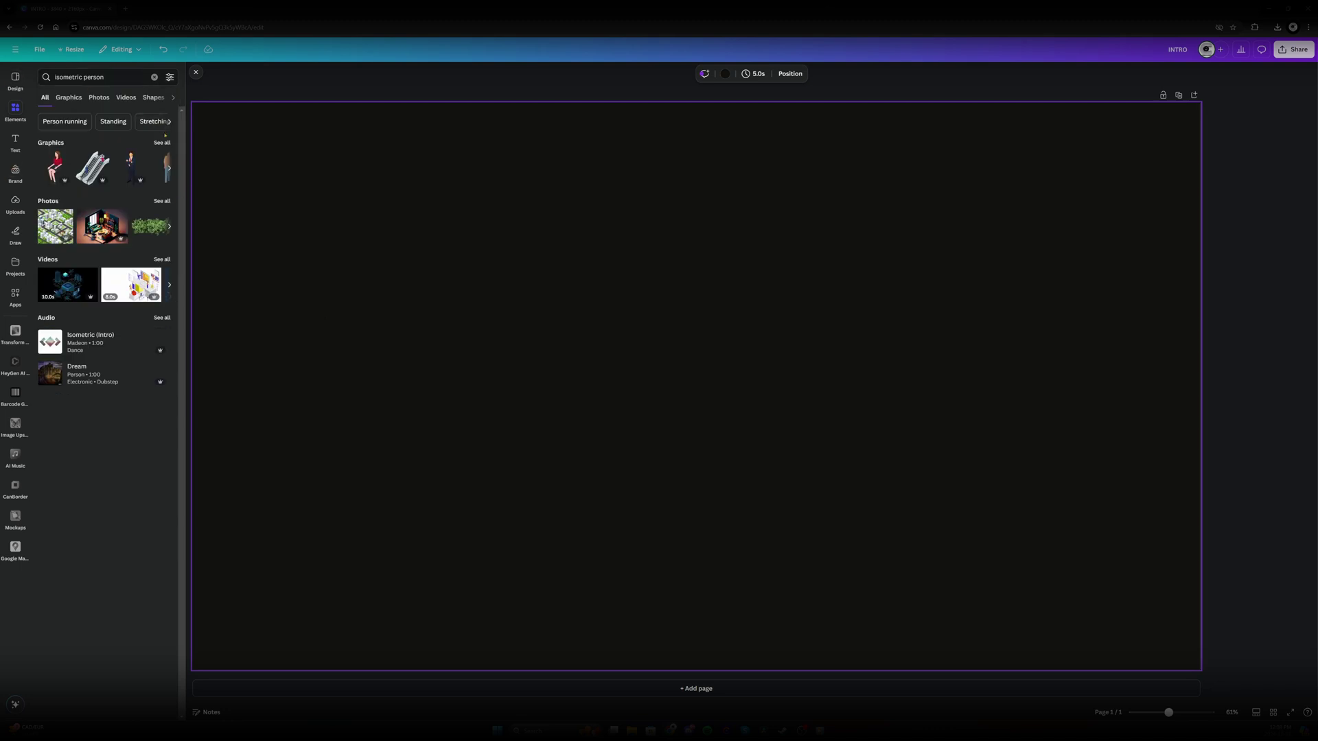
{"action": "left_click", "coordinate": [162, 142]}
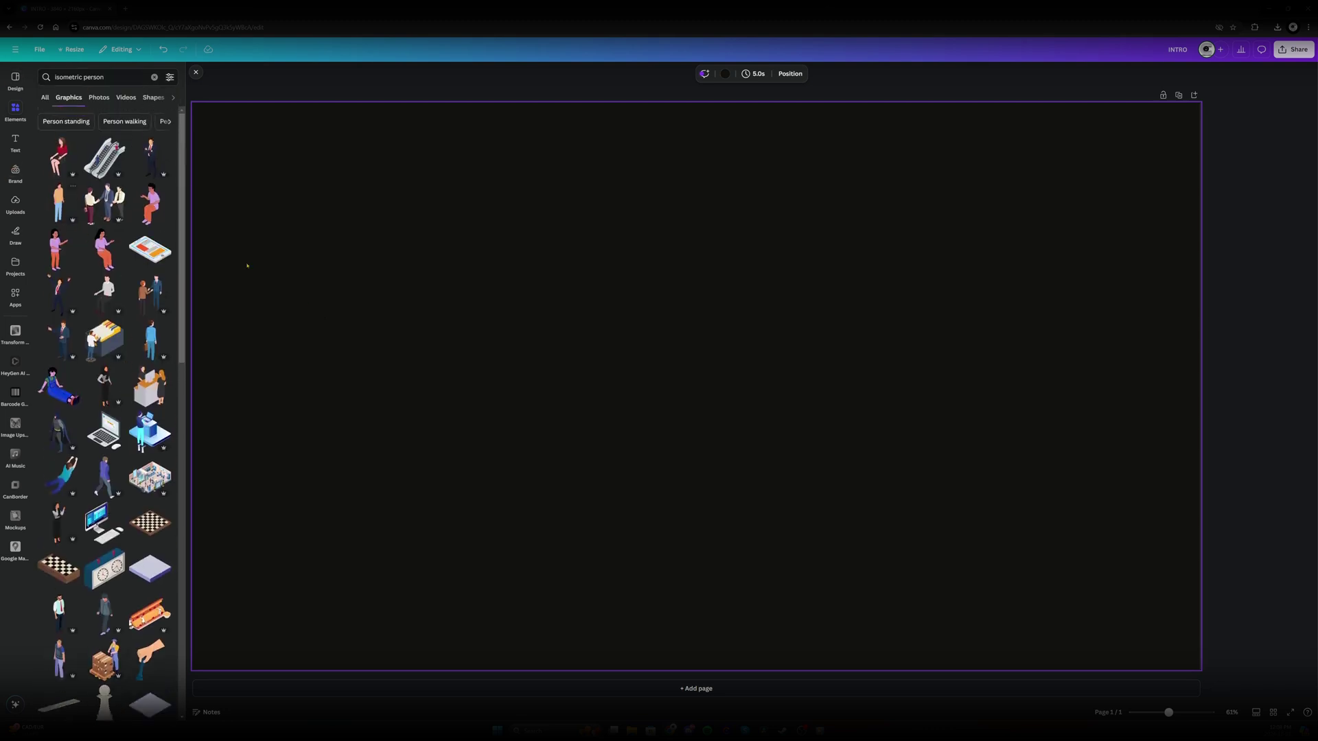
{"action": "left_click_drag", "start_coordinate": [59, 202], "coordinate": [748, 180]}
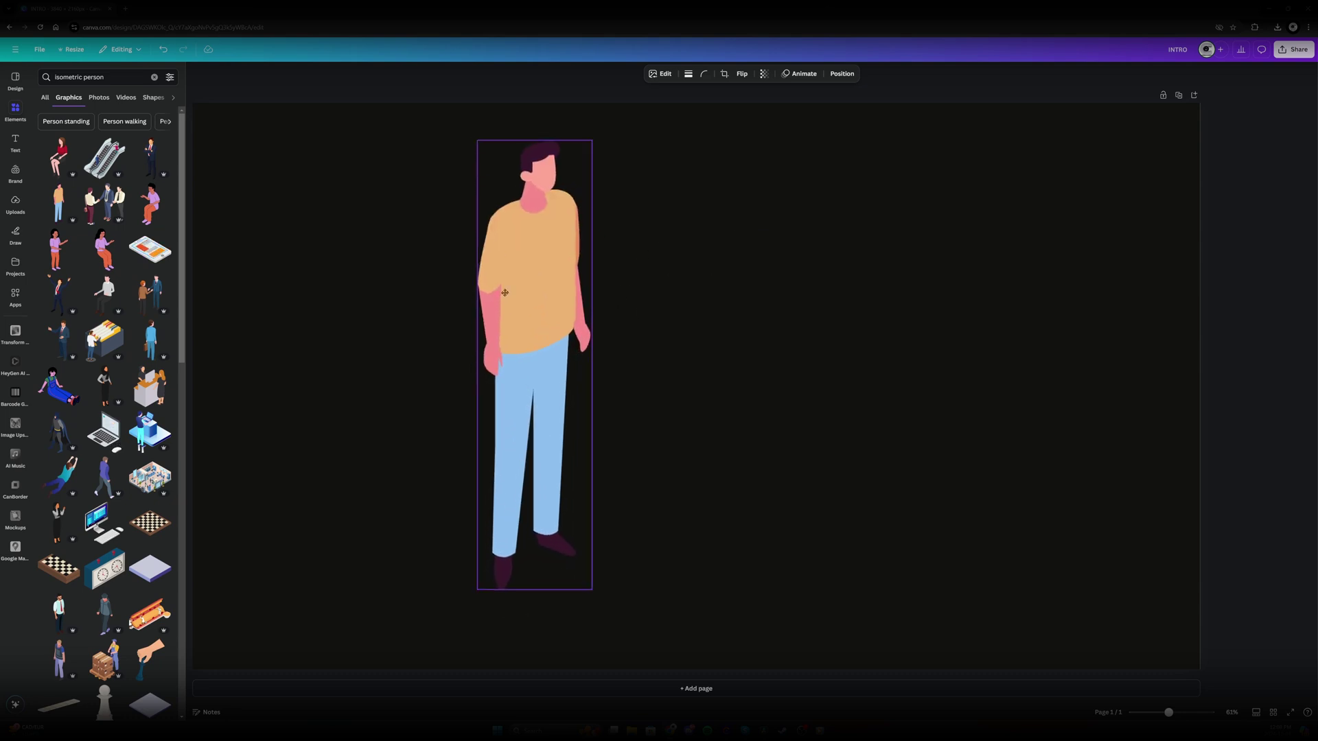
{"action": "left_click_drag", "start_coordinate": [504, 293], "coordinate": [359, 293]}
Add a heading reading "THIS IS YOU" to the page
{"action": "scroll", "coordinate": [632, 371], "scroll_direction": "down", "scroll_amount": 5}
{"action": "left_click", "coordinate": [15, 142]}
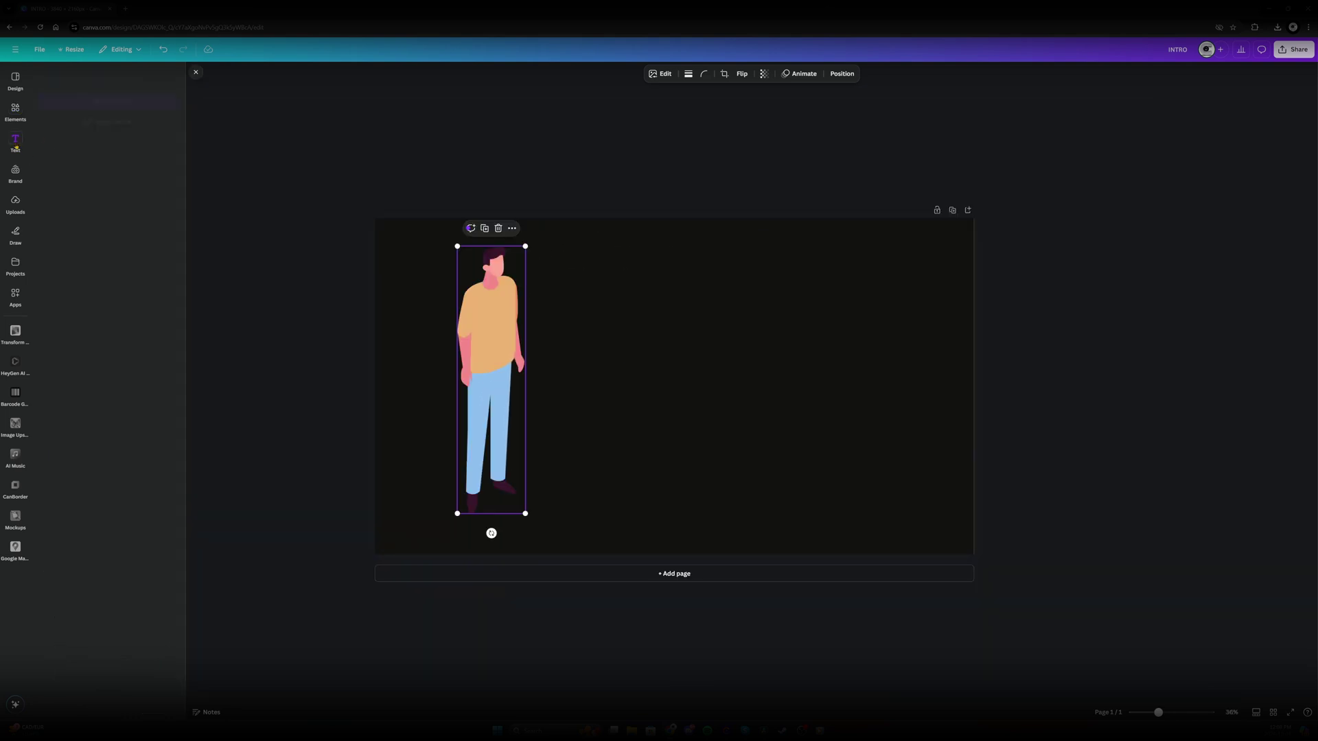
{"action": "left_click", "coordinate": [67, 162]}
{"action": "type", "text": "THIS IS YOU"}
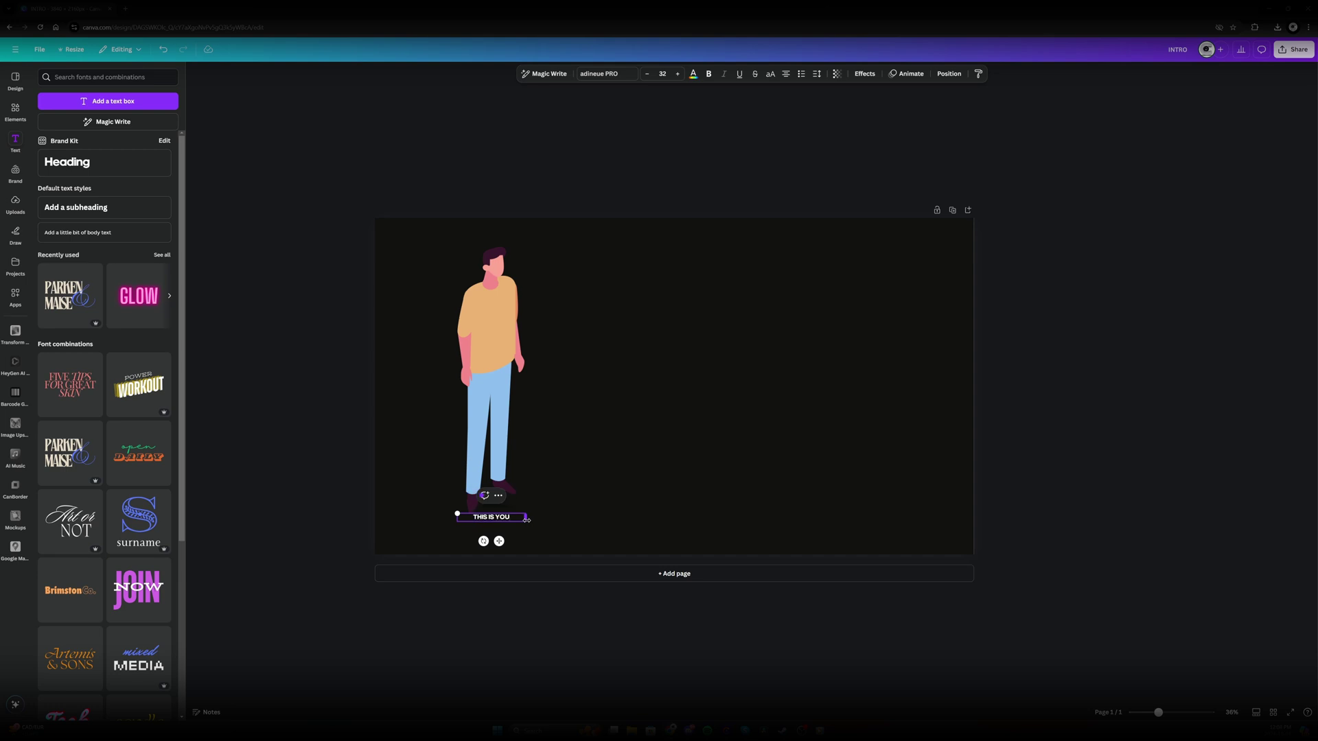
Set the heading's font size to 324 and its font to Horizon, positioned beside the man's legs
{"action": "left_click", "coordinate": [661, 73]}
{"action": "type", "text": "324"}
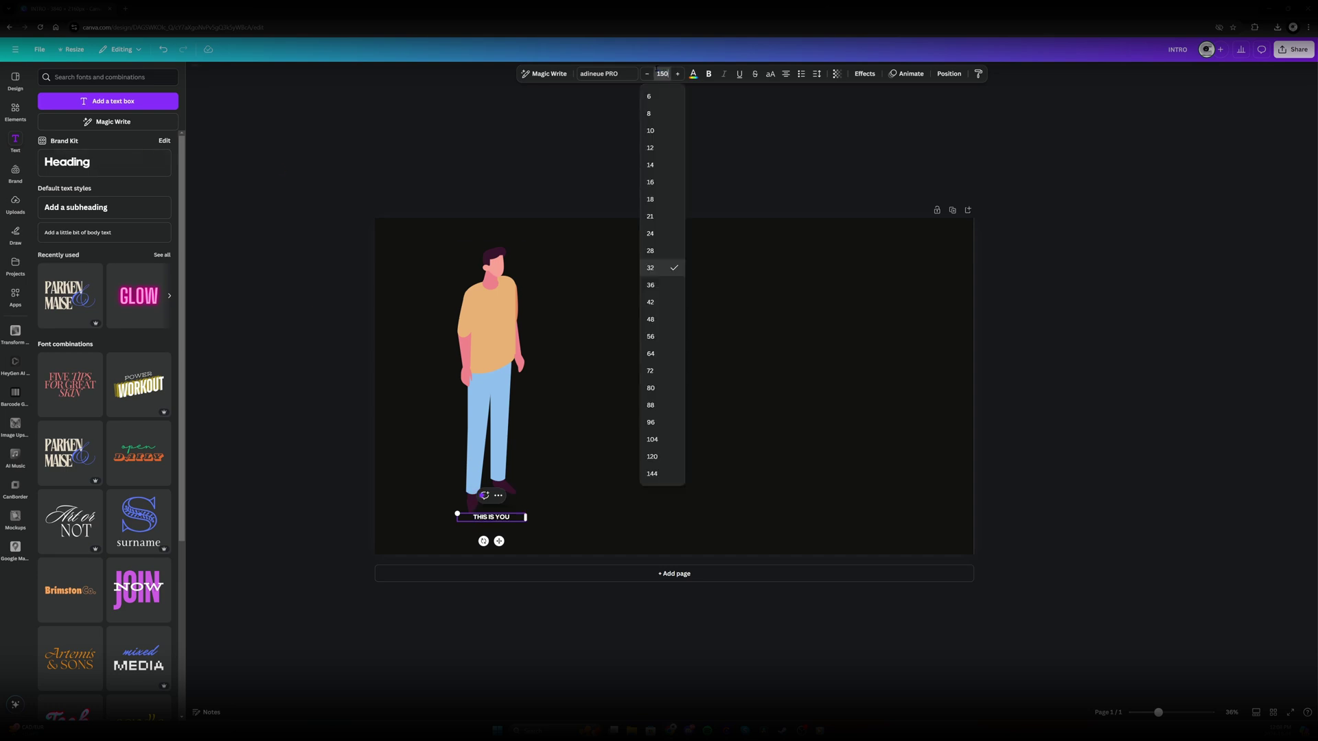
{"action": "key", "text": "Return"}
{"action": "left_click", "coordinate": [607, 74]}
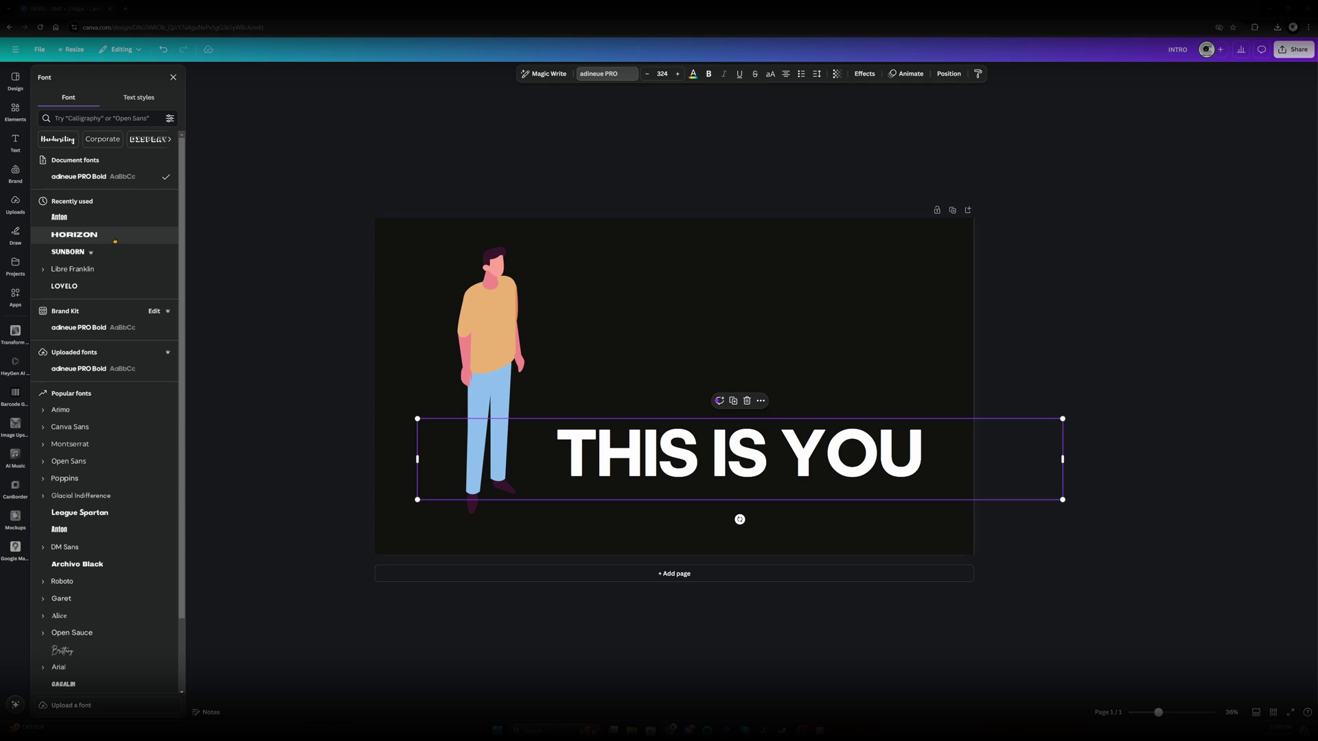
{"action": "left_click", "coordinate": [136, 233]}
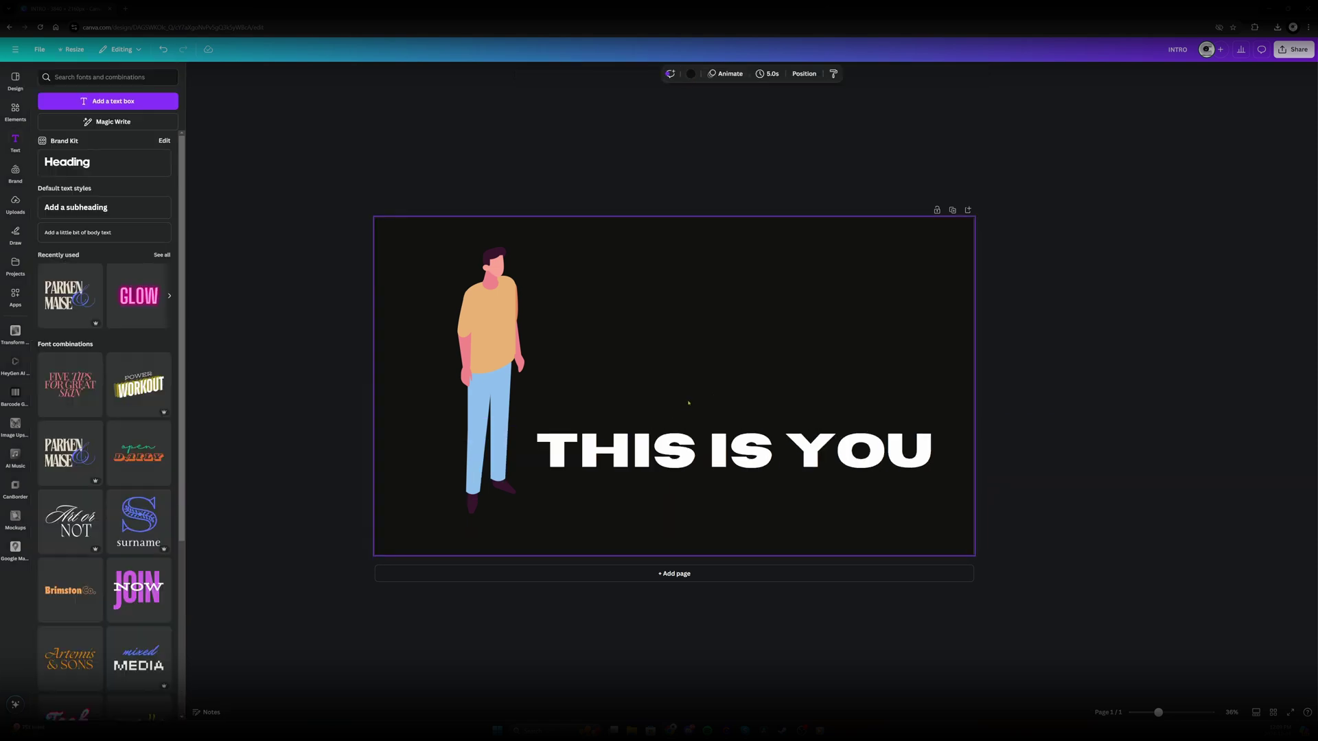
Apply Magic Animate to the page using the Energetic style
{"action": "left_click", "coordinate": [500, 356]}
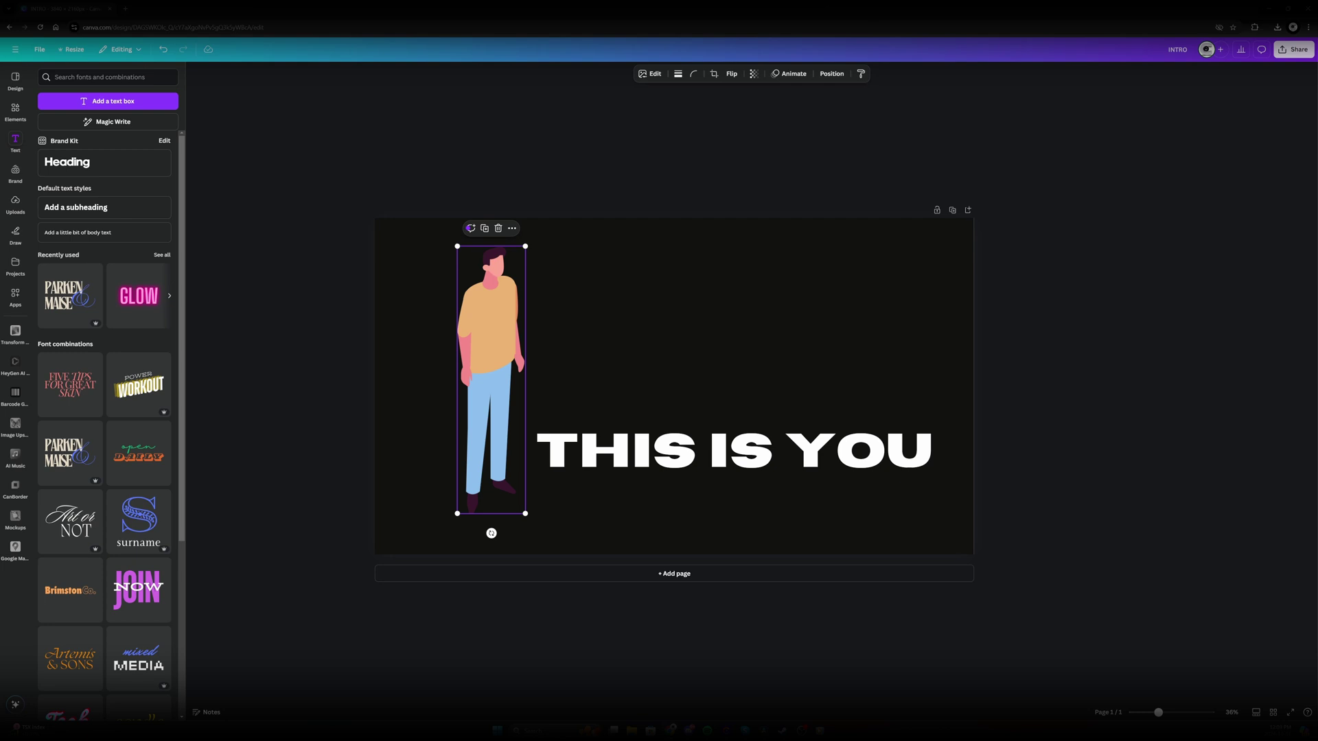
{"action": "left_click", "coordinate": [789, 79]}
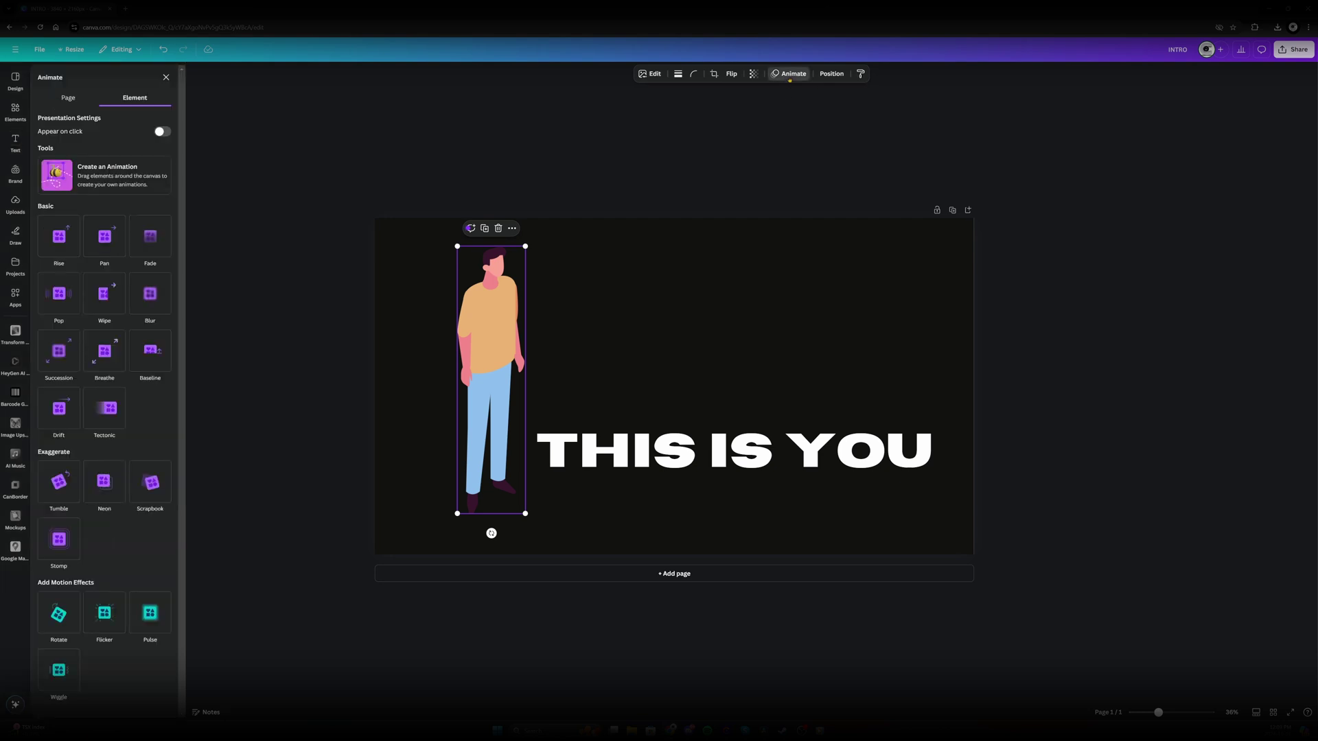
{"action": "left_click", "coordinate": [63, 100]}
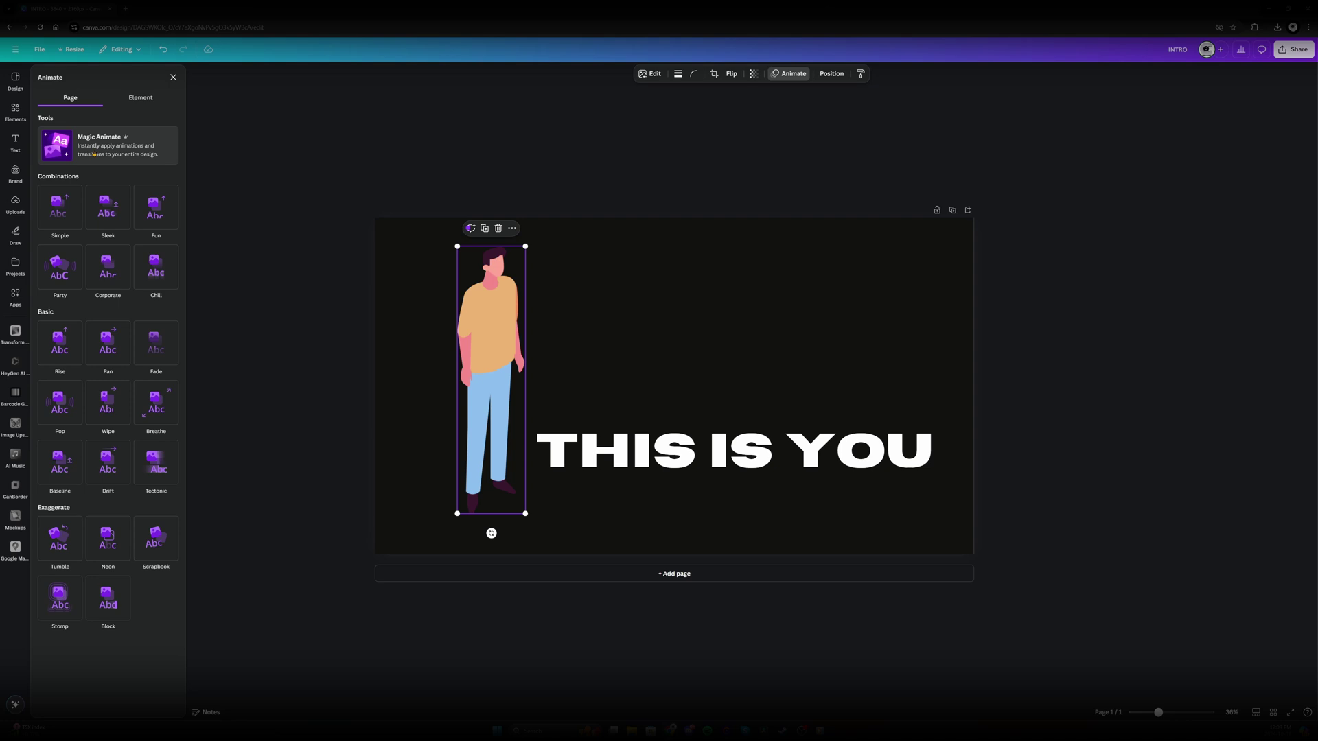
{"action": "left_click", "coordinate": [94, 154]}
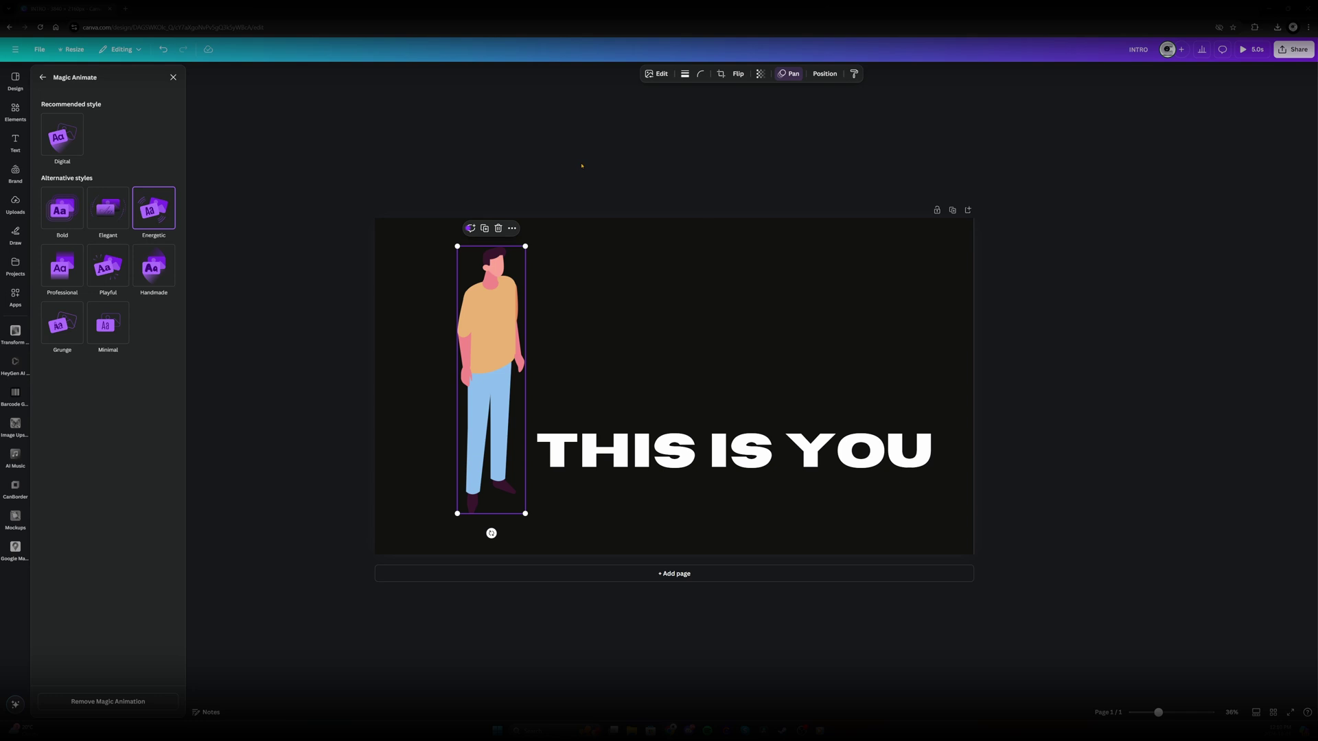
Change the page background from the default green swatch to a brighter, fully saturated custom green
{"action": "left_click", "coordinate": [695, 304]}
{"action": "left_click", "coordinate": [689, 74]}
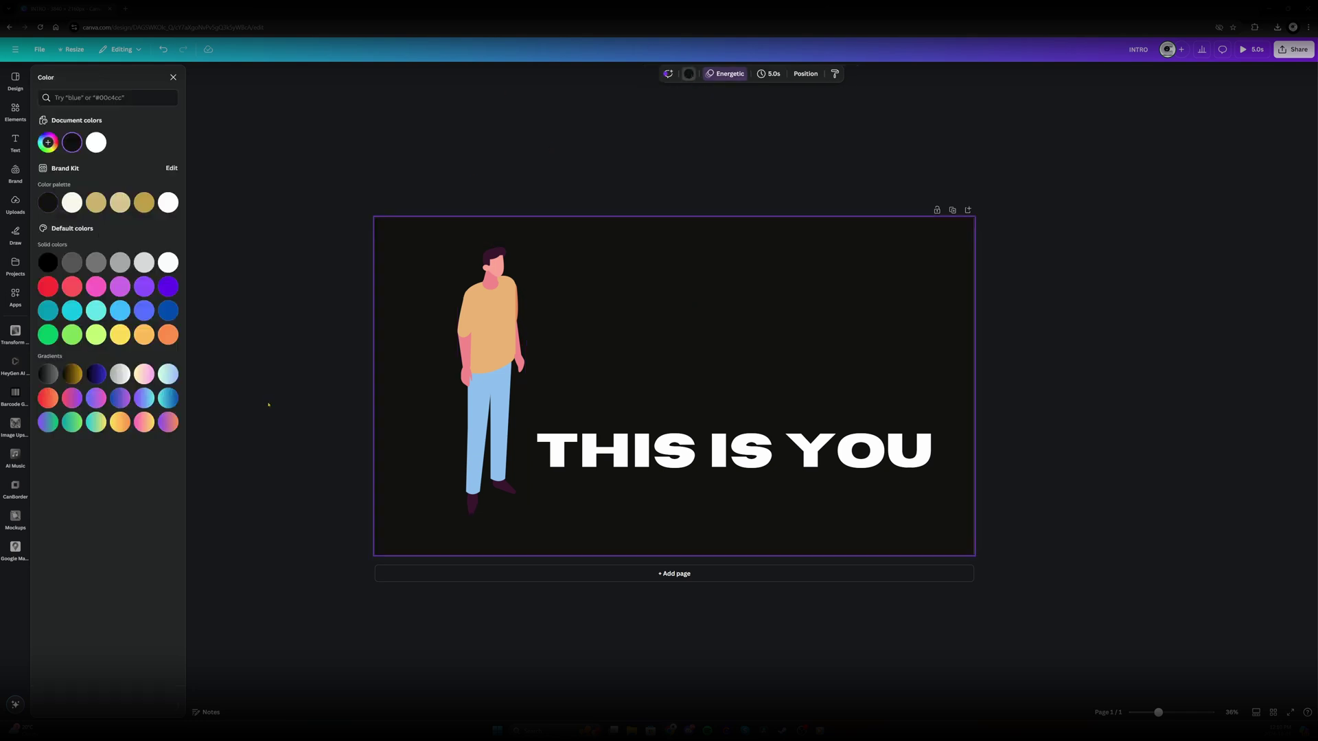
{"action": "left_click", "coordinate": [72, 336]}
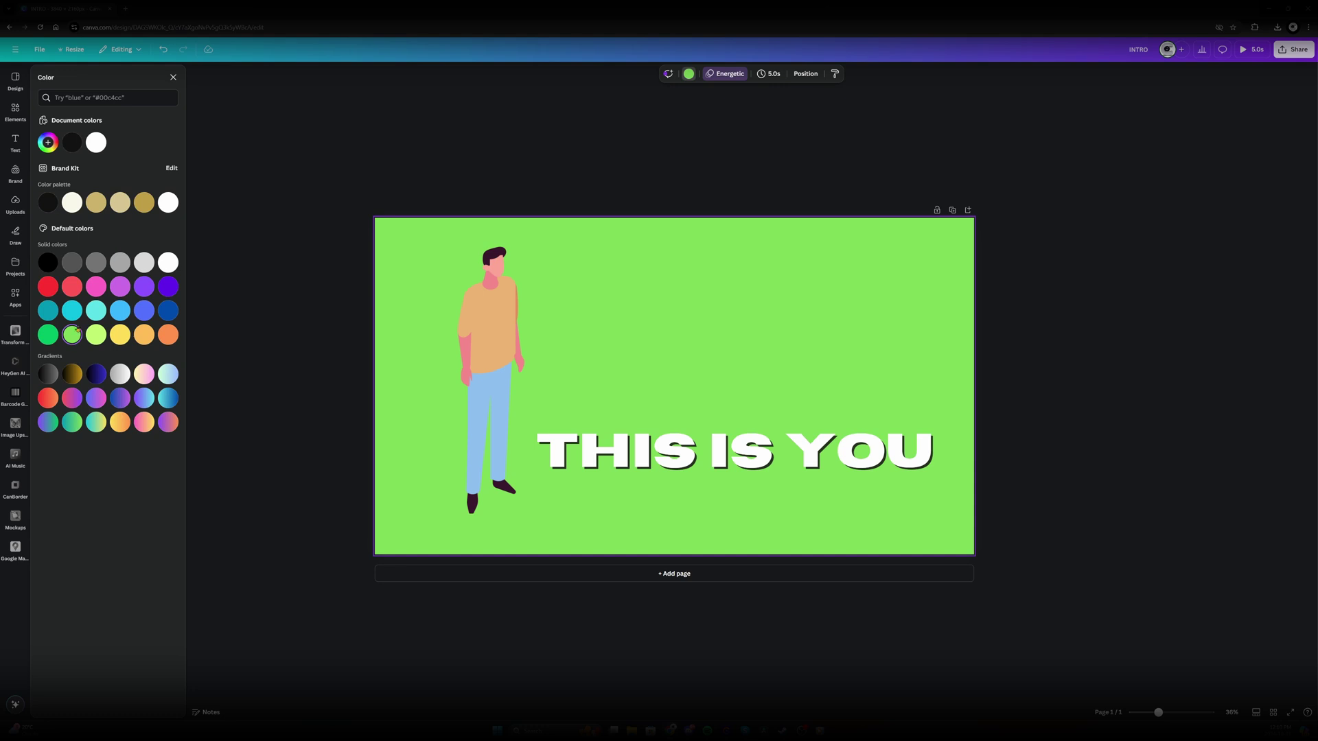
{"action": "left_click", "coordinate": [48, 143]}
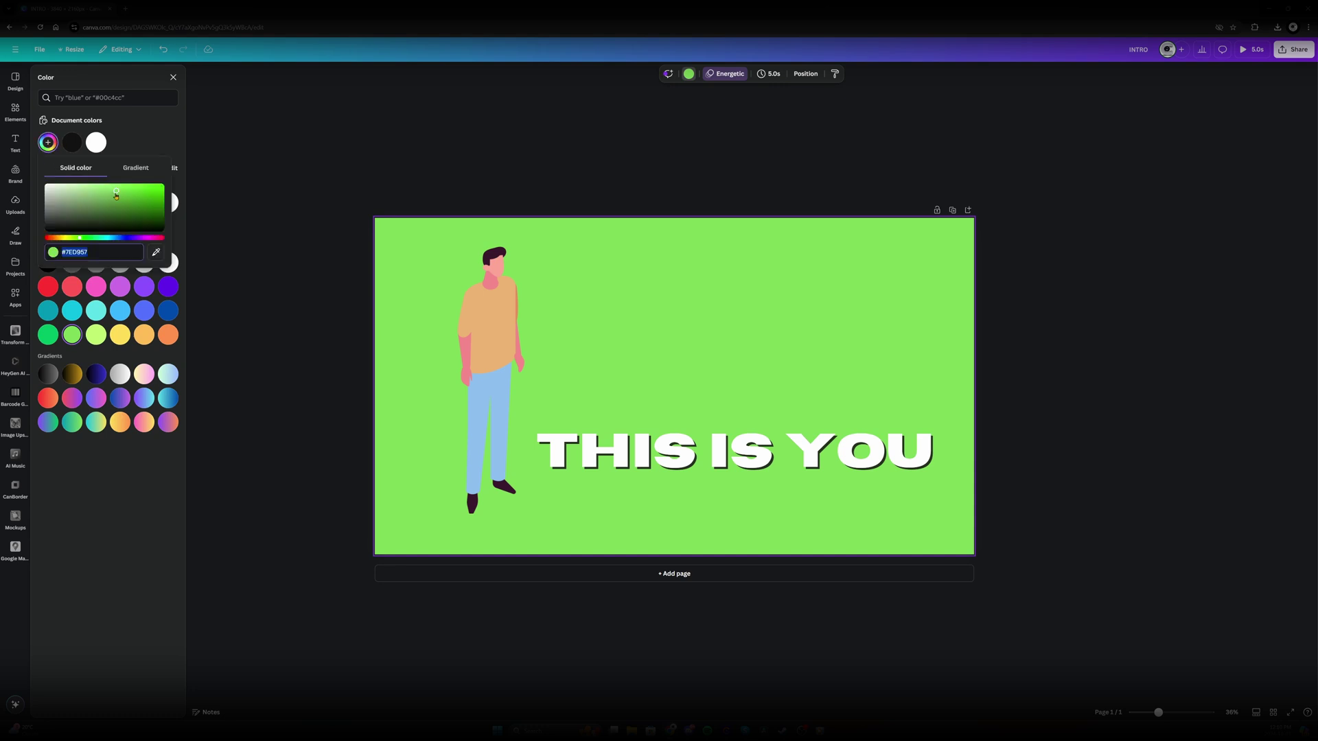
{"action": "left_click_drag", "start_coordinate": [115, 191], "coordinate": [459, 119]}
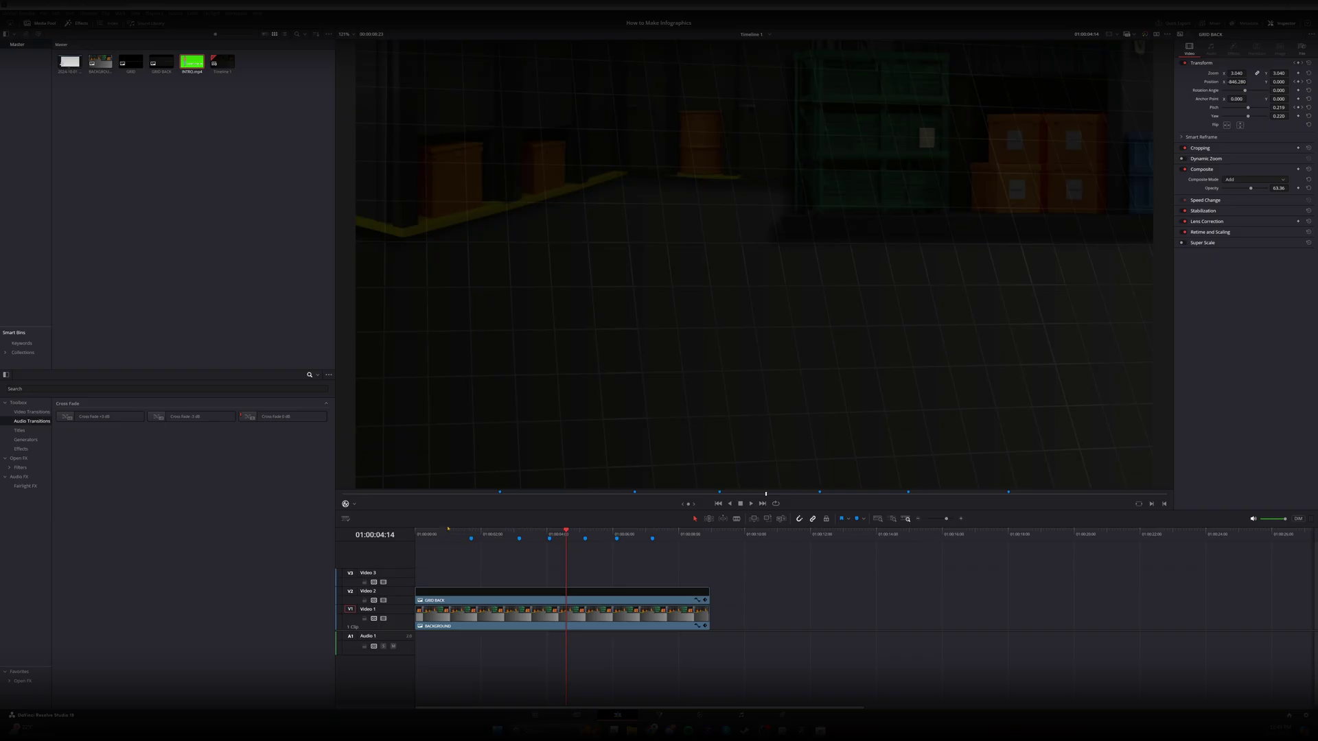
Switch to DaVinci Resolve, place INTRO.mp4 on Video 3 at the start of the timeline and play it back
{"action": "mouse_move", "coordinate": [448, 536]}
{"action": "left_mouse_down"}
{"action": "mouse_move", "coordinate": [413, 538]}
{"action": "mouse_move", "coordinate": [691, 534]}
{"action": "mouse_move", "coordinate": [512, 534]}
{"action": "mouse_move", "coordinate": [653, 542]}
{"action": "left_mouse_up"}
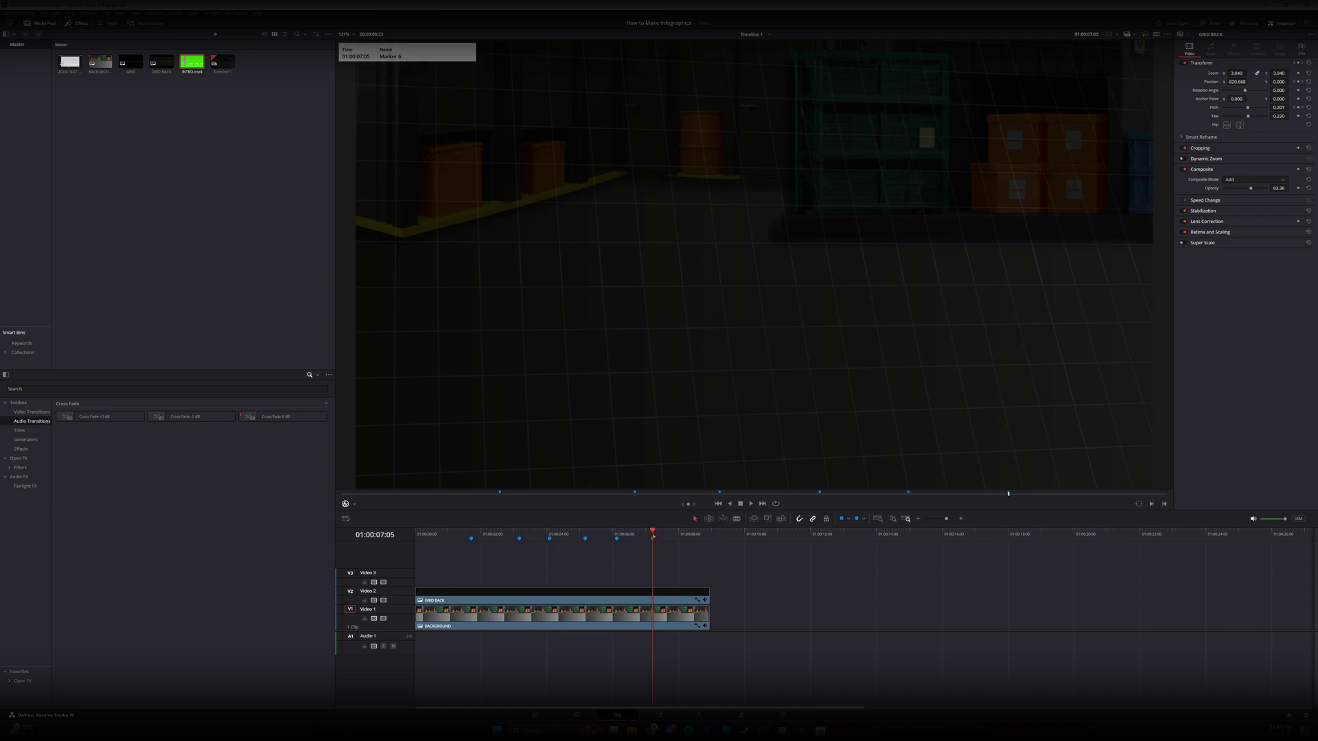
{"action": "left_click_drag", "start_coordinate": [653, 538], "coordinate": [388, 528]}
{"action": "left_click_drag", "start_coordinate": [198, 65], "coordinate": [427, 582]}
{"action": "key", "text": "space"}
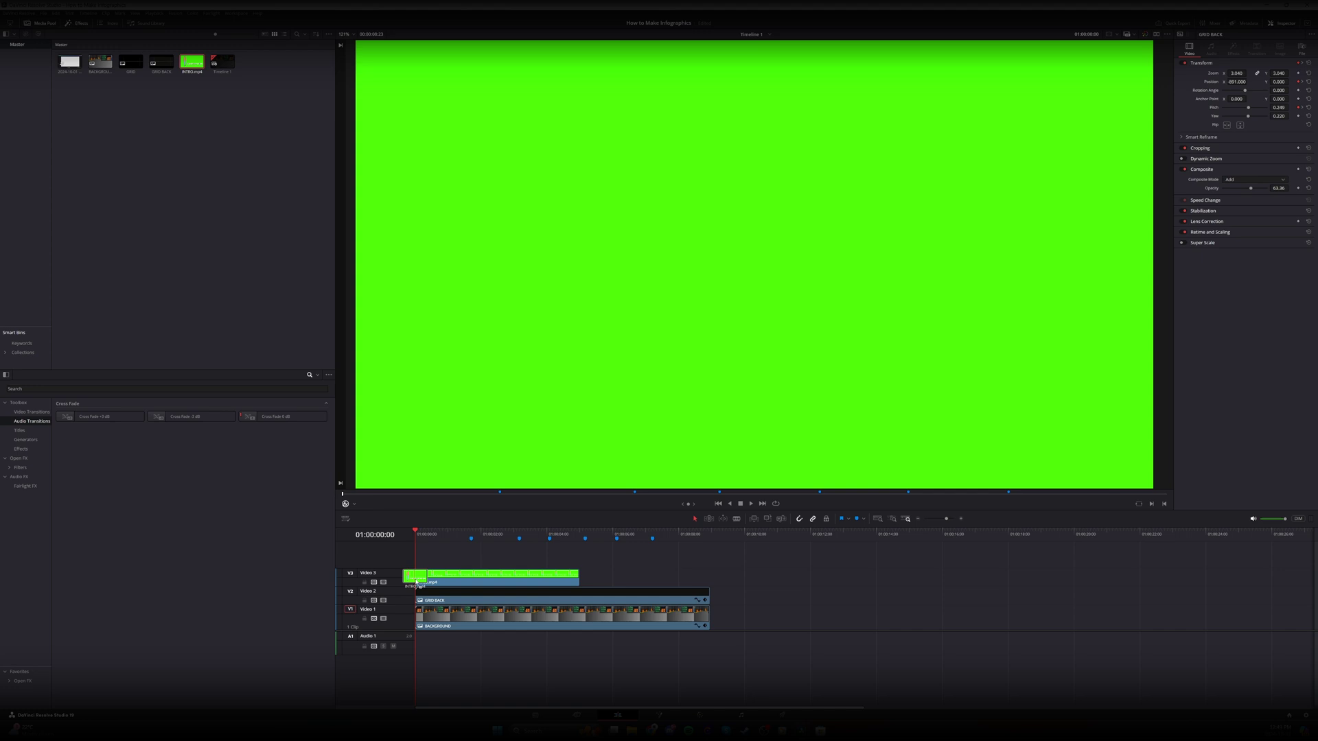
{"action": "left_click_drag", "start_coordinate": [474, 542], "coordinate": [399, 534]}
{"action": "key", "text": "space"}
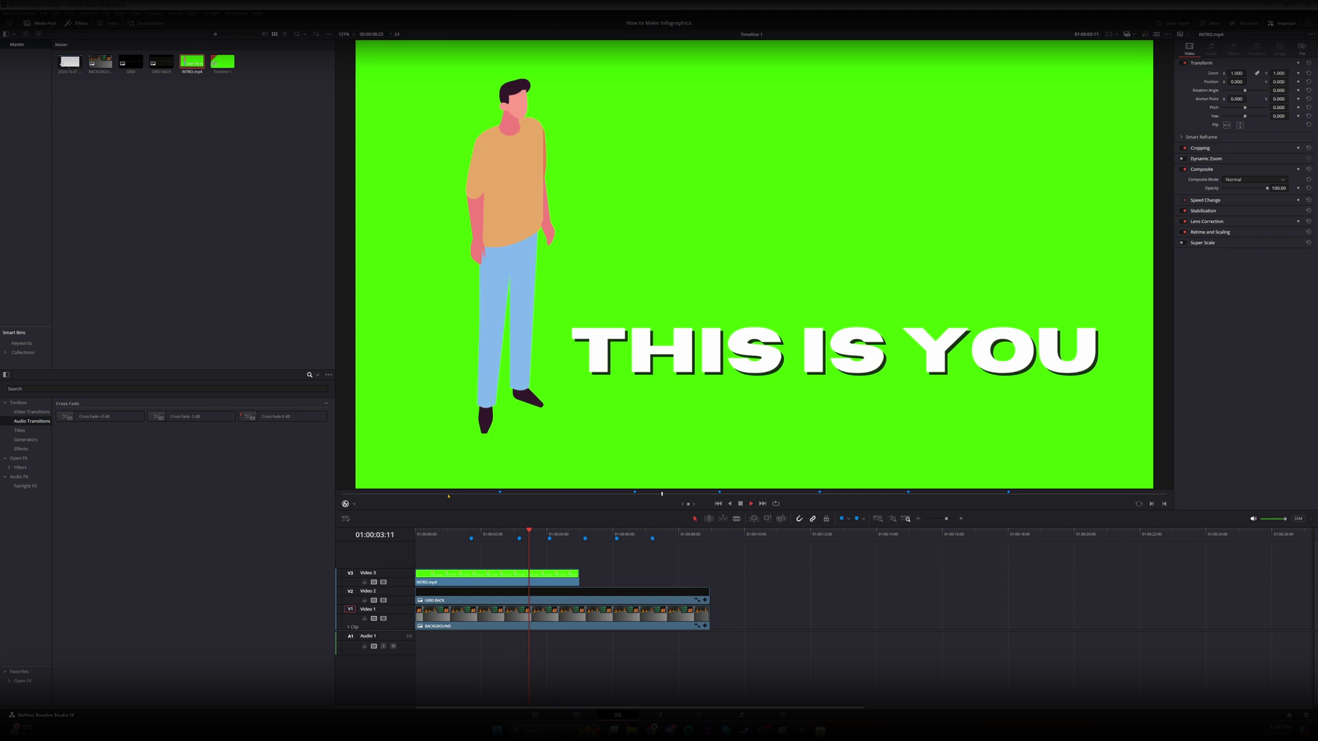
{"action": "left_click", "coordinate": [407, 539]}
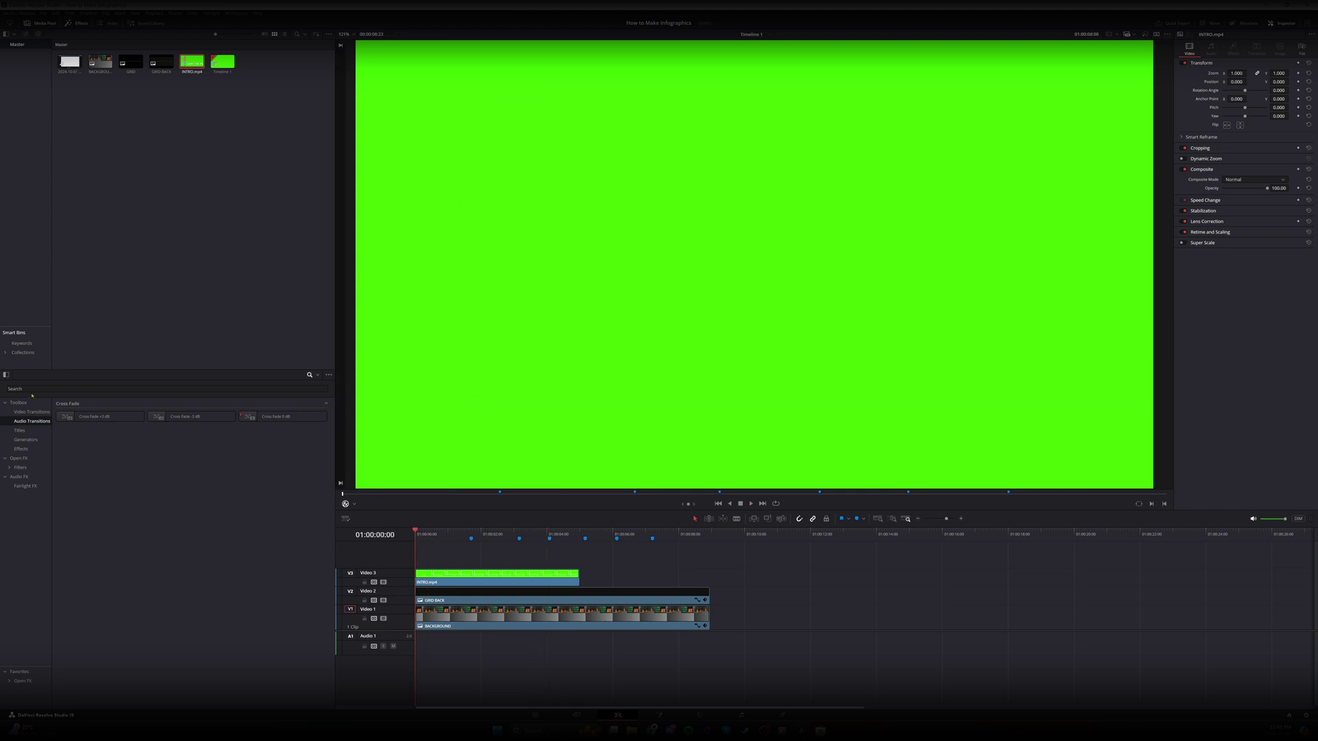
Search the Open FX effects for "3d key" and apply 3D Keyer to the INTRO.mp4 clip
{"action": "left_click", "coordinate": [21, 459]}
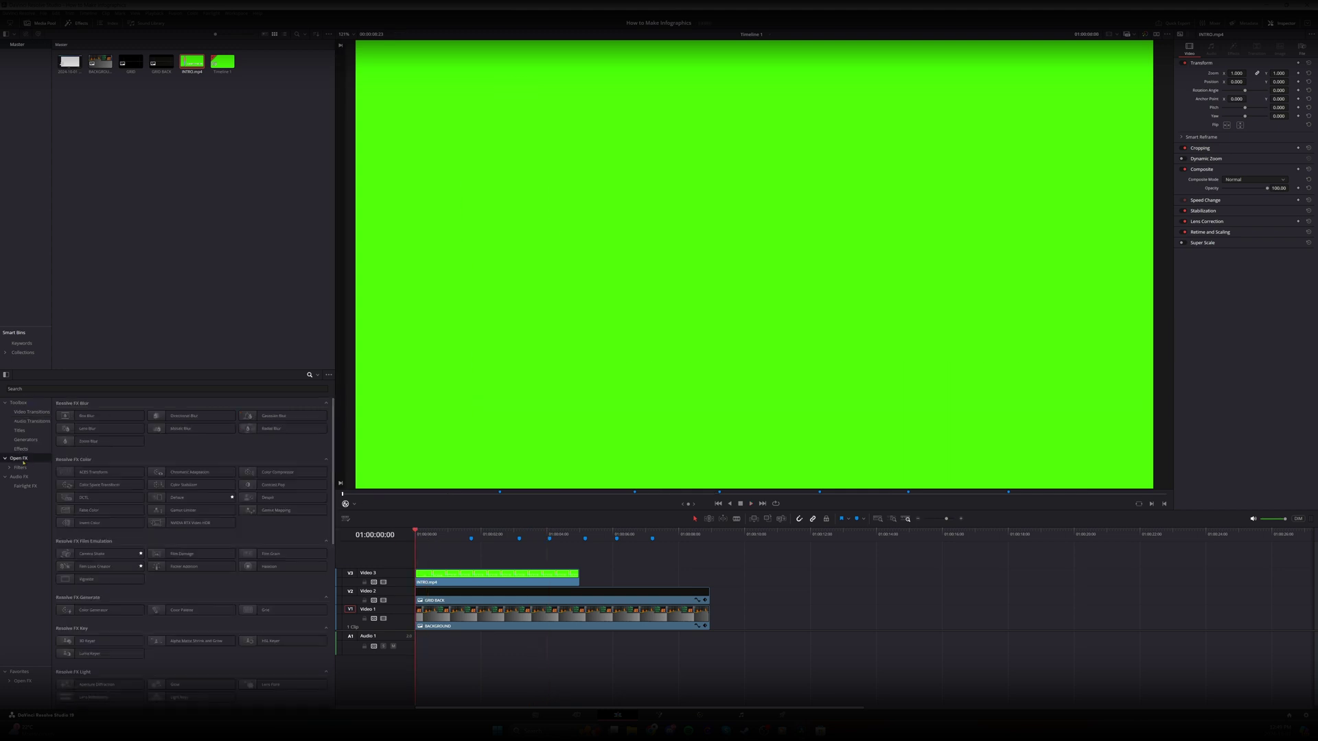
{"action": "left_click", "coordinate": [40, 389]}
{"action": "type", "text": "3d key"}
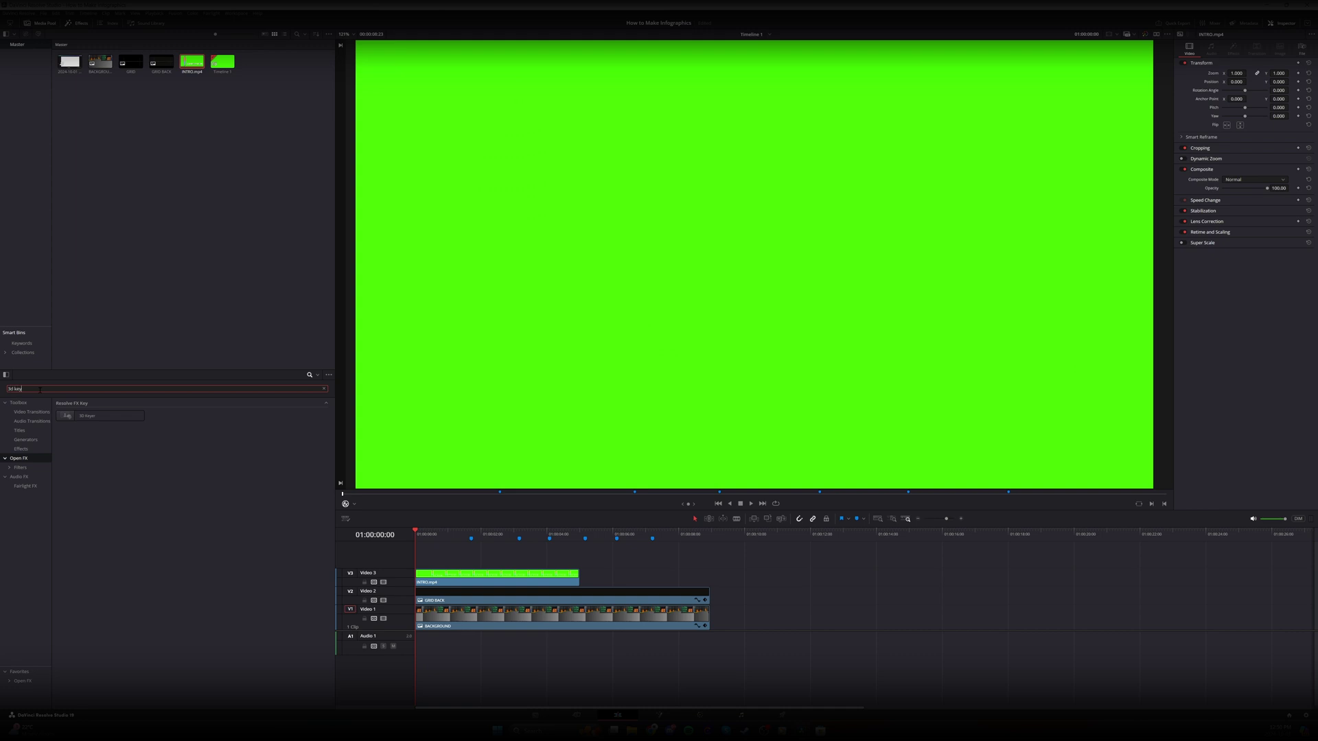
{"action": "left_click_drag", "start_coordinate": [99, 416], "coordinate": [456, 574]}
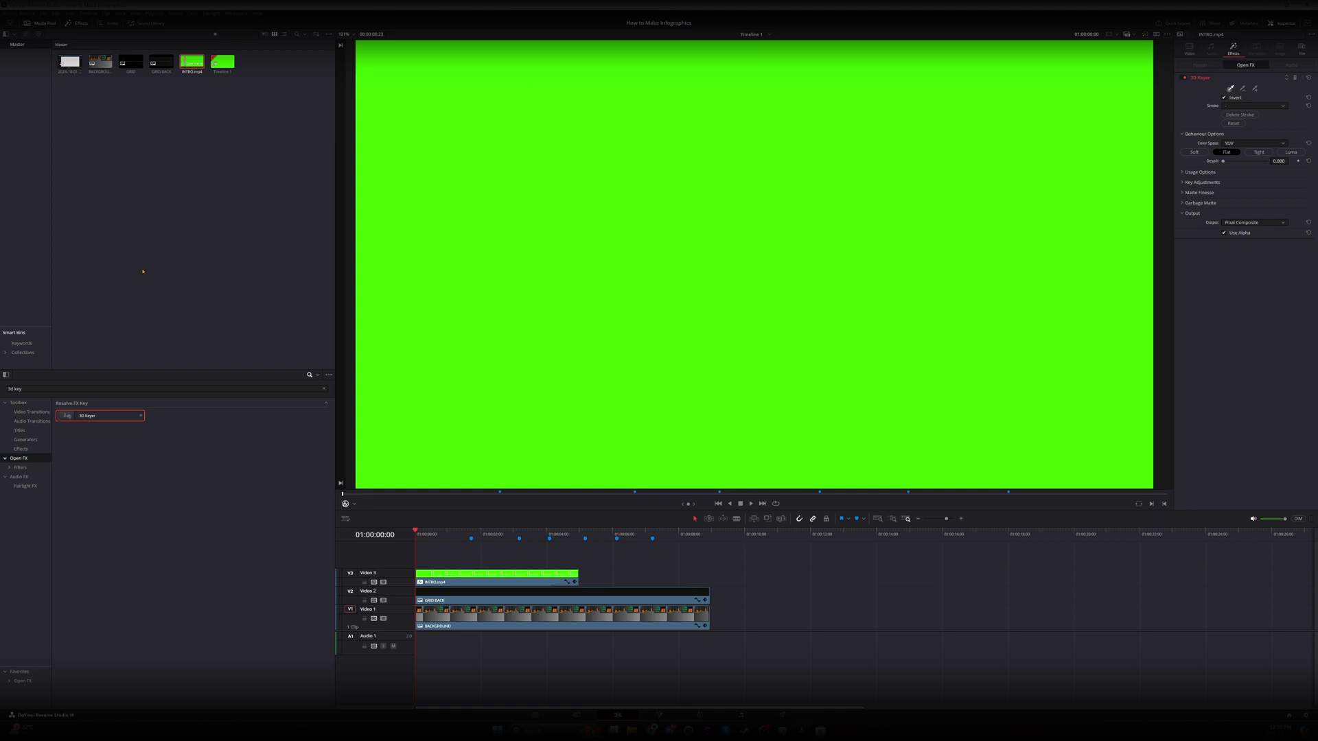
Enable the Open FX Overlay, sample the clip's green background, set Despill to 1.000 and play back the keyed result
{"action": "left_click", "coordinate": [355, 506]}
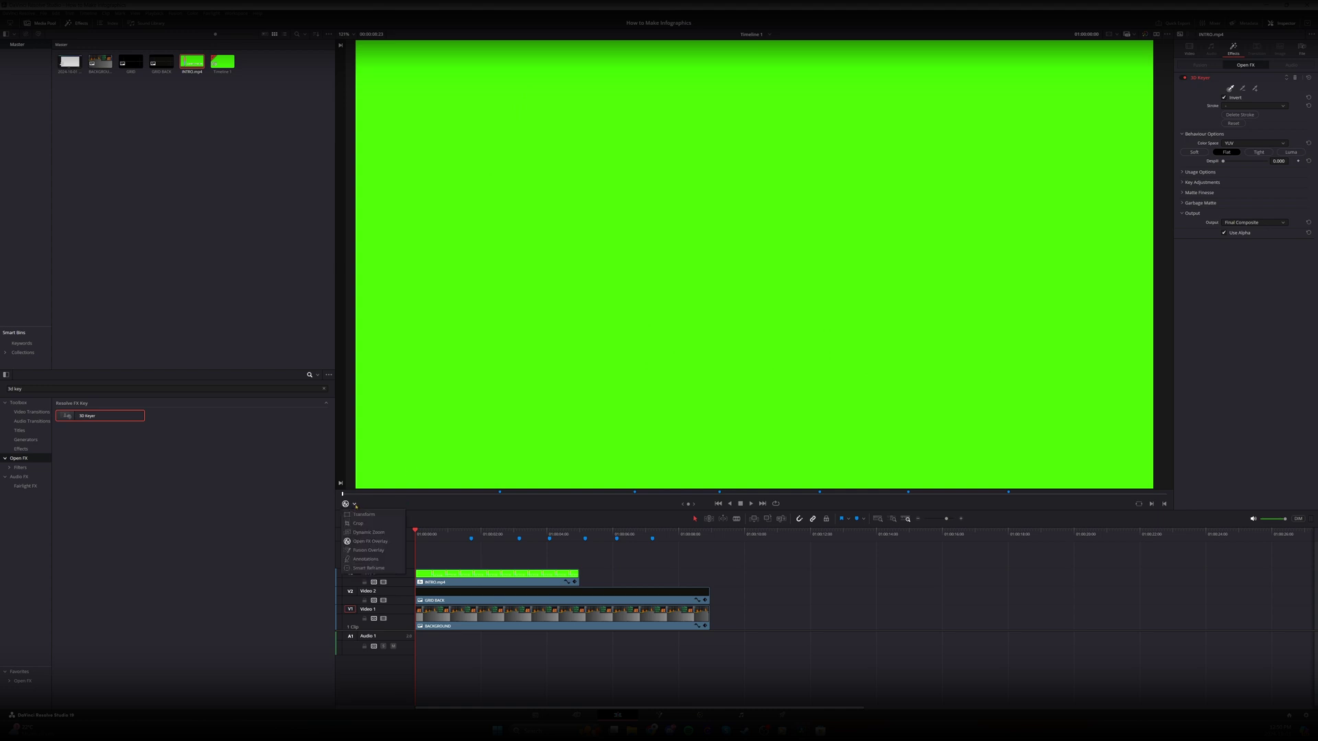
{"action": "left_click", "coordinate": [370, 542]}
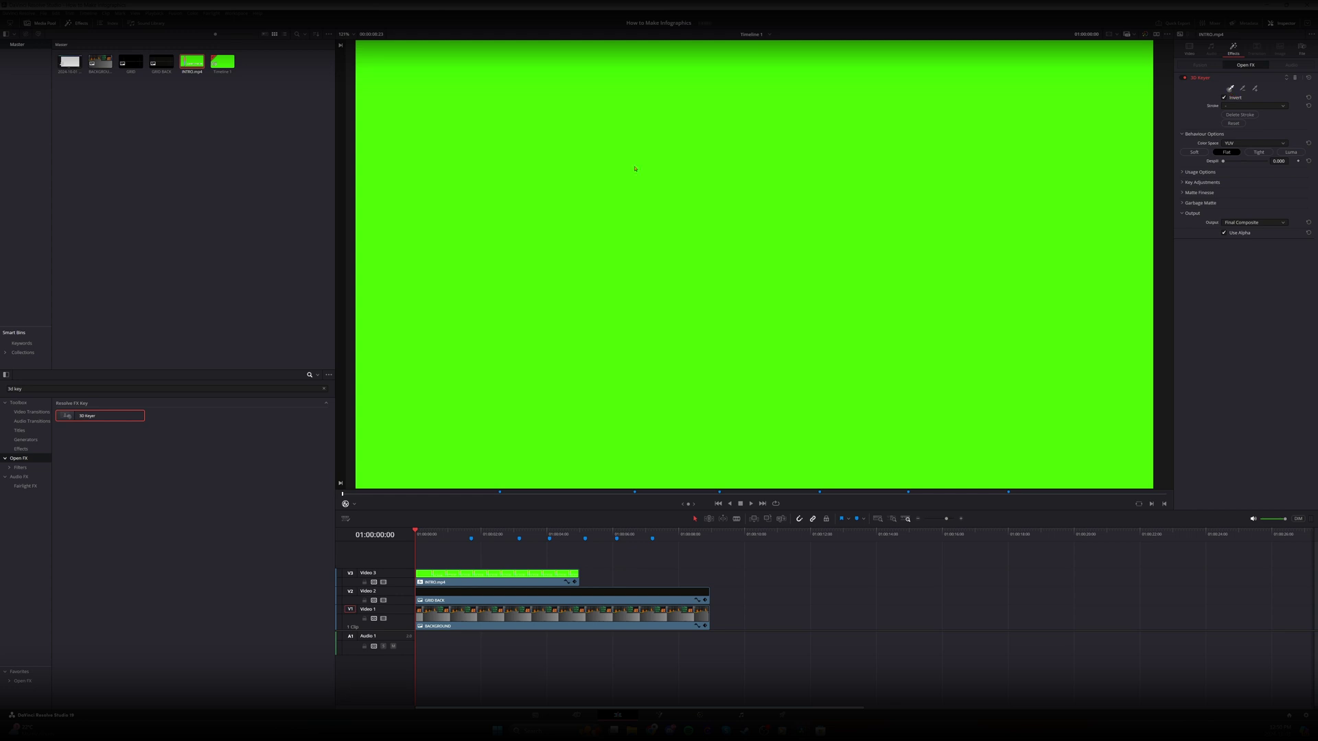
{"action": "left_click_drag", "start_coordinate": [635, 168], "coordinate": [706, 166]}
{"action": "key", "text": "space"}
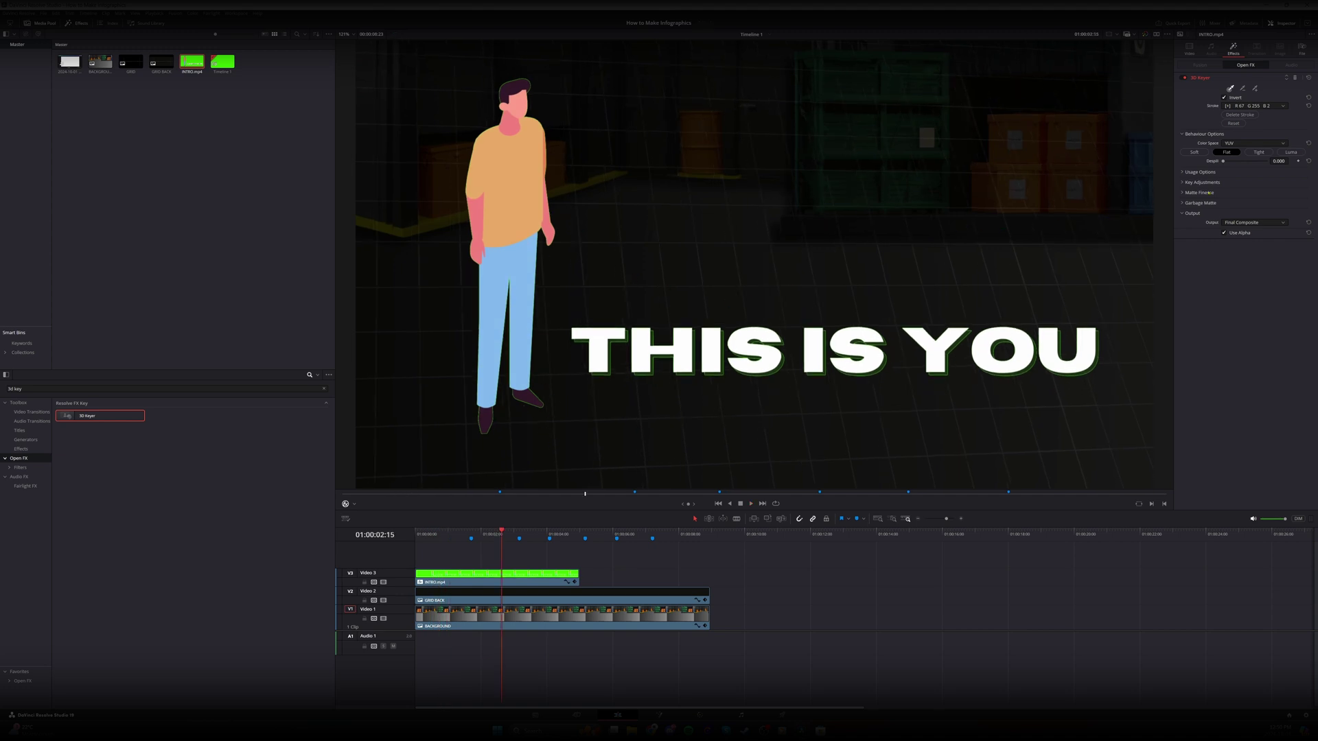
{"action": "left_click_drag", "start_coordinate": [1239, 162], "coordinate": [1267, 161]}
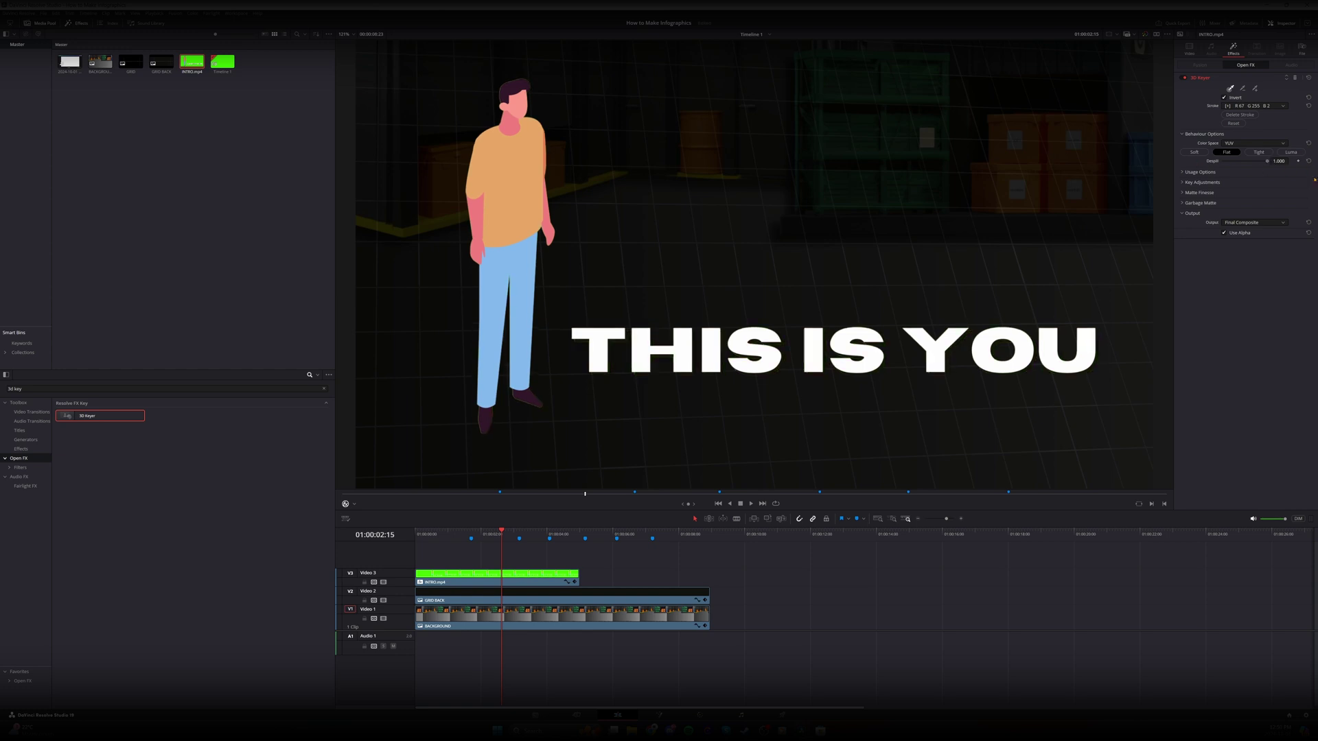
{"action": "left_click", "coordinate": [433, 531]}
{"action": "key", "text": "space"}
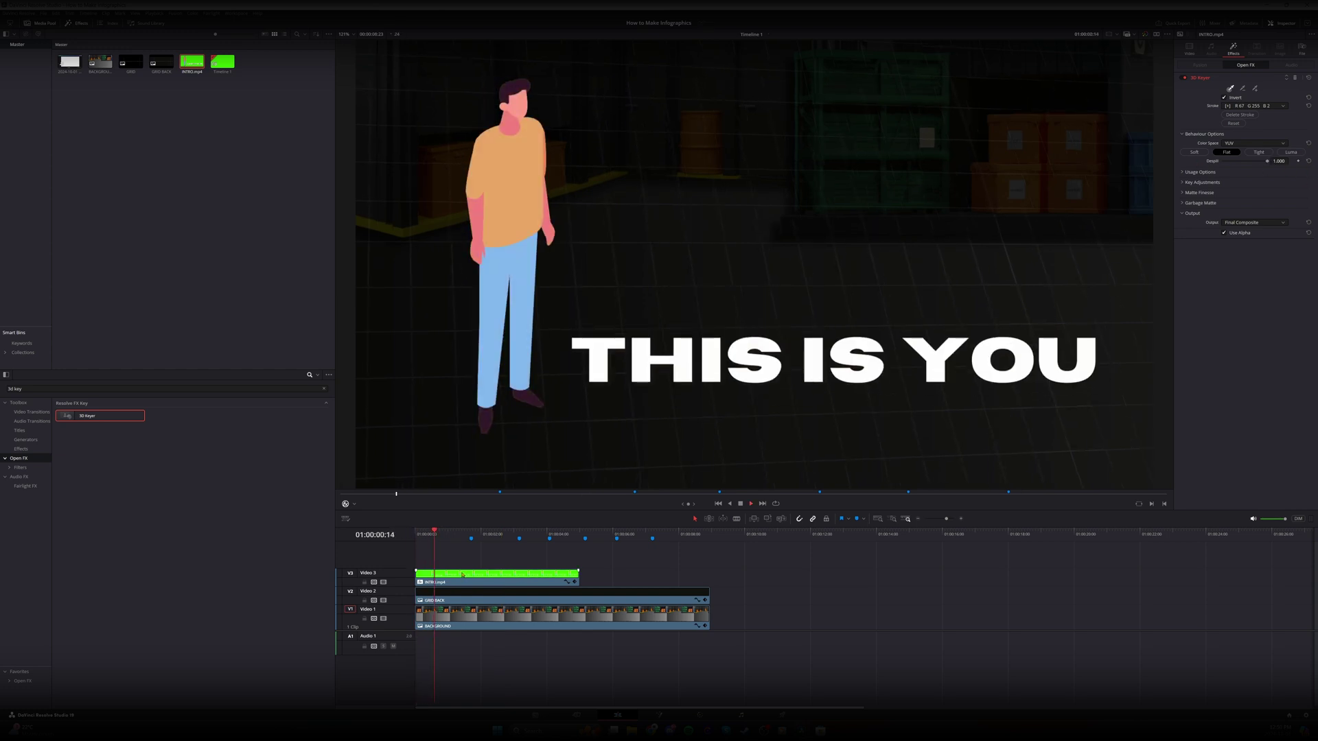
{"action": "left_click_drag", "start_coordinate": [467, 532], "coordinate": [415, 532]}
{"action": "key", "text": "space"}
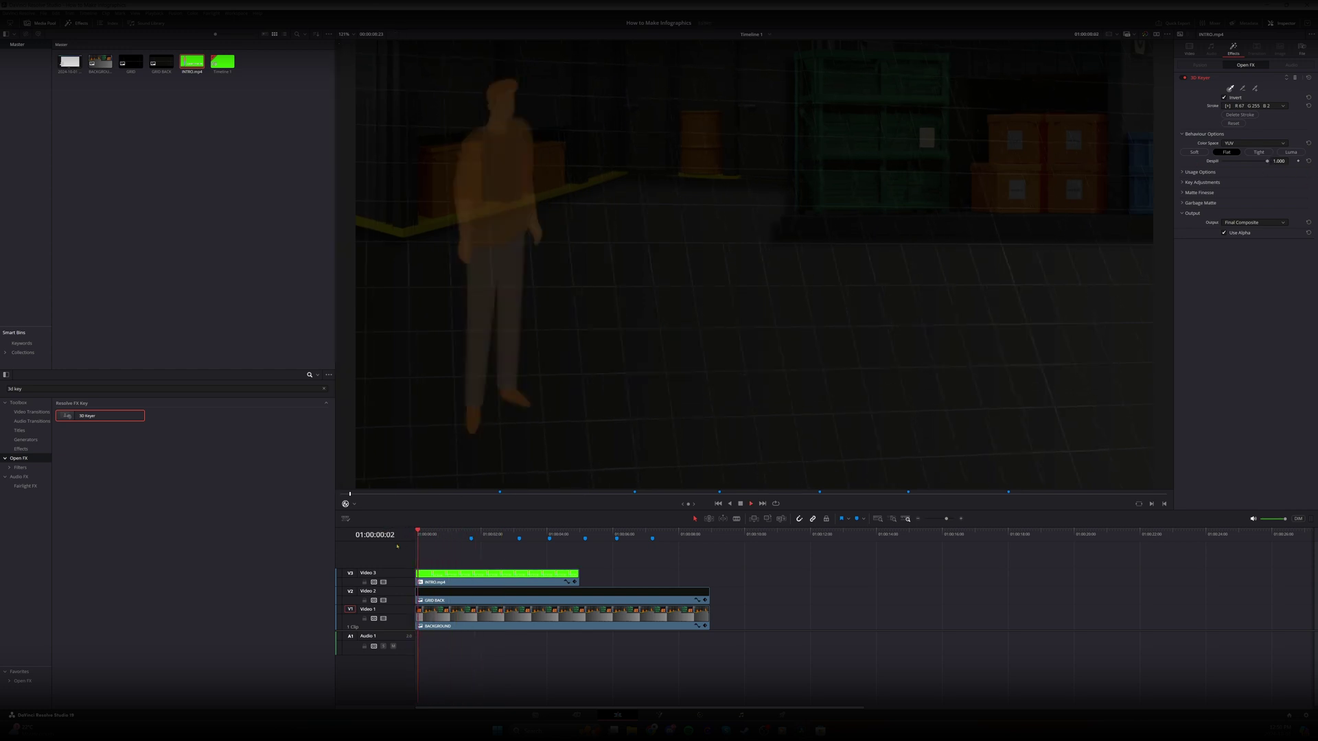
{"action": "key", "text": "space"}
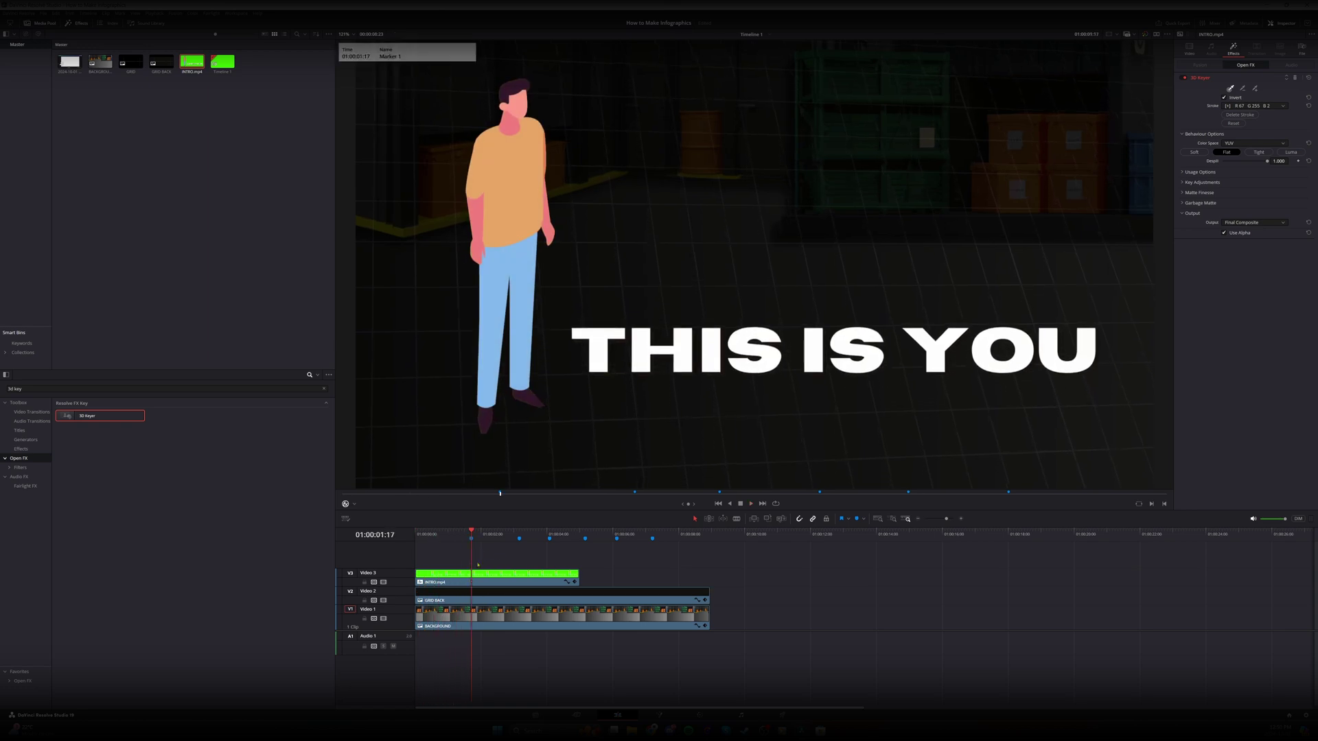
Keyframe the INTRO.mp4 clip's position at the first and second markers and lower the clip just after the second
{"action": "left_click", "coordinate": [478, 582]}
{"action": "left_click", "coordinate": [1189, 48]}
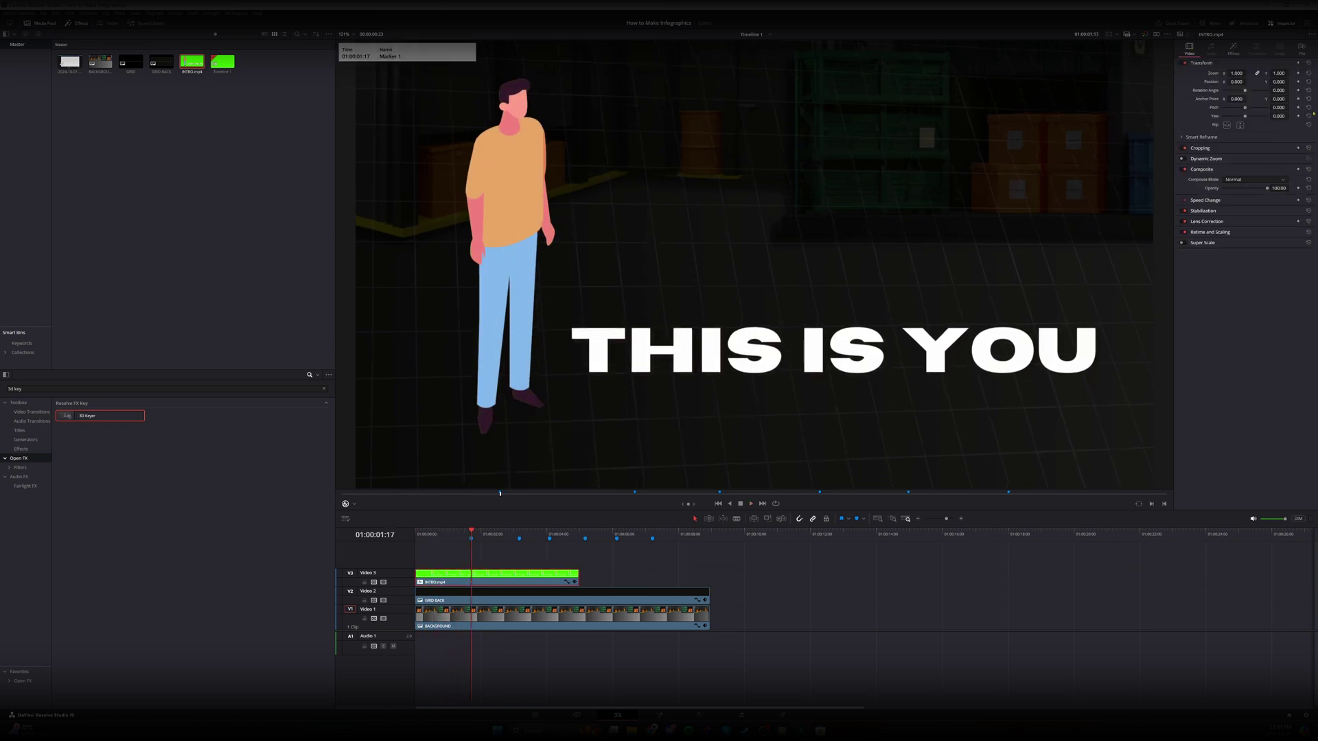
{"action": "left_click", "coordinate": [519, 537]}
{"action": "left_click_drag", "start_coordinate": [1281, 82], "coordinate": [1294, 81]}
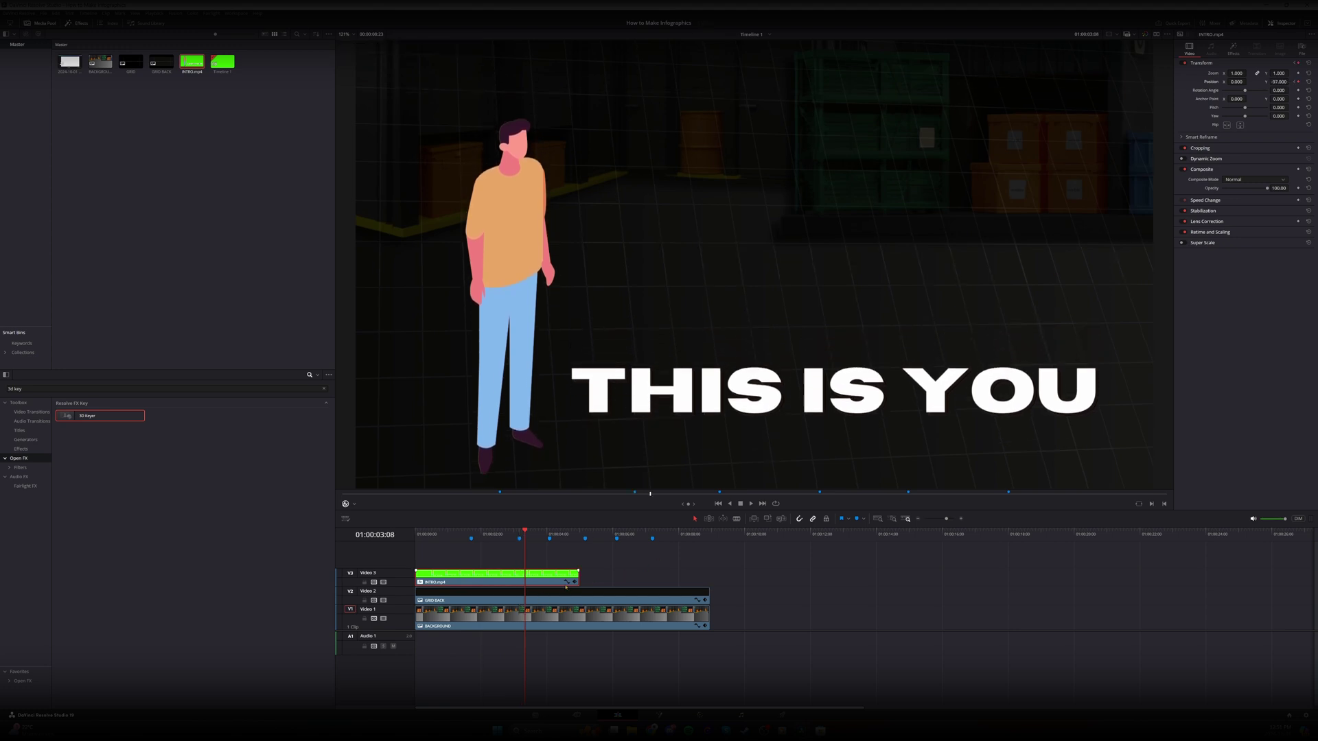
Show the clip's Position Y curve in place of Position X and apply easing to all its keyframes
{"action": "left_click", "coordinate": [567, 582]}
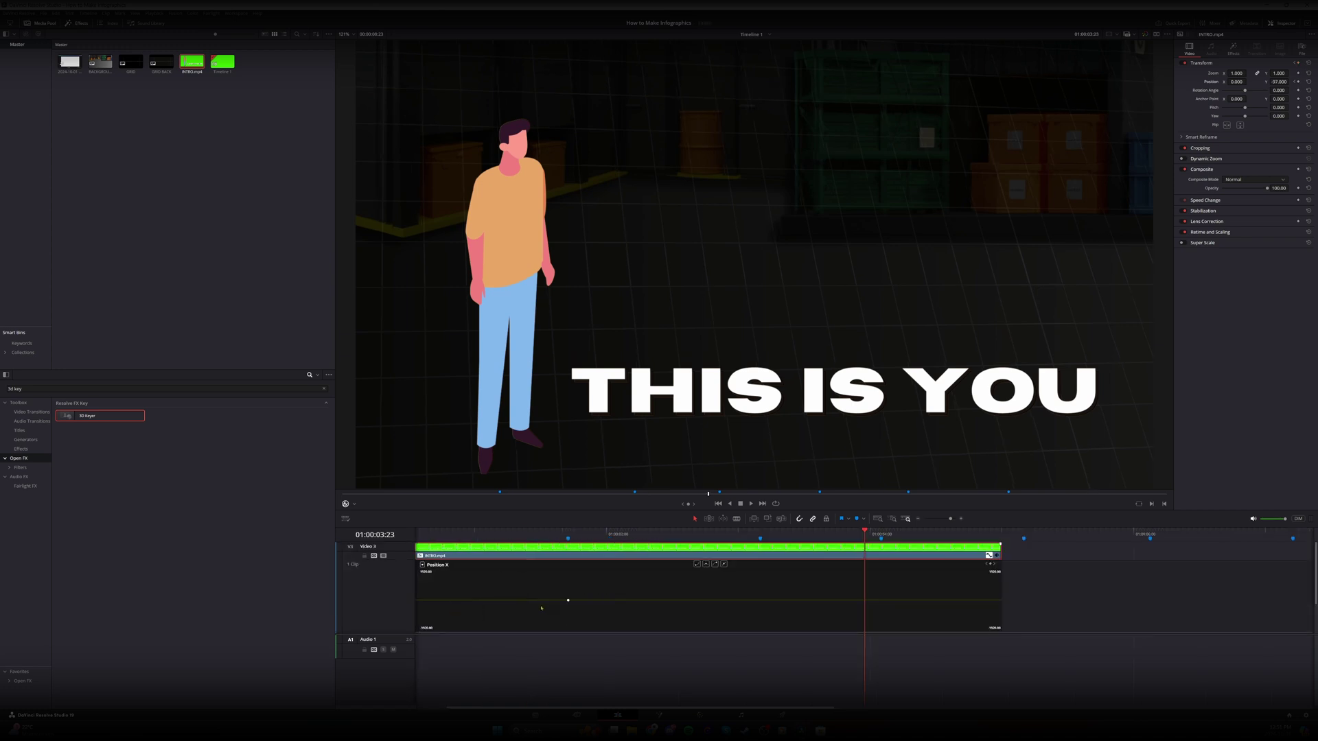
{"action": "left_click", "coordinate": [422, 565]}
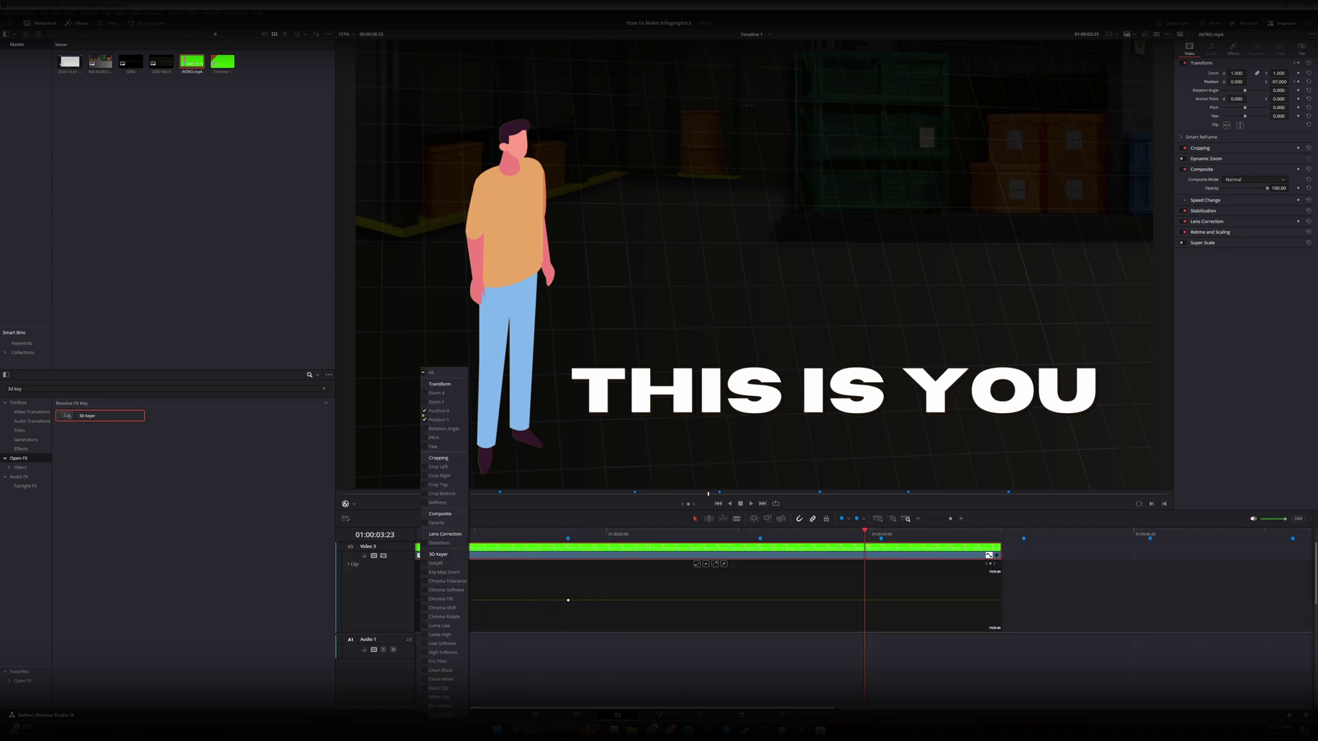
{"action": "left_click", "coordinate": [425, 410]}
{"action": "left_click", "coordinate": [504, 602]}
{"action": "left_click_drag", "start_coordinate": [503, 567], "coordinate": [832, 635]}
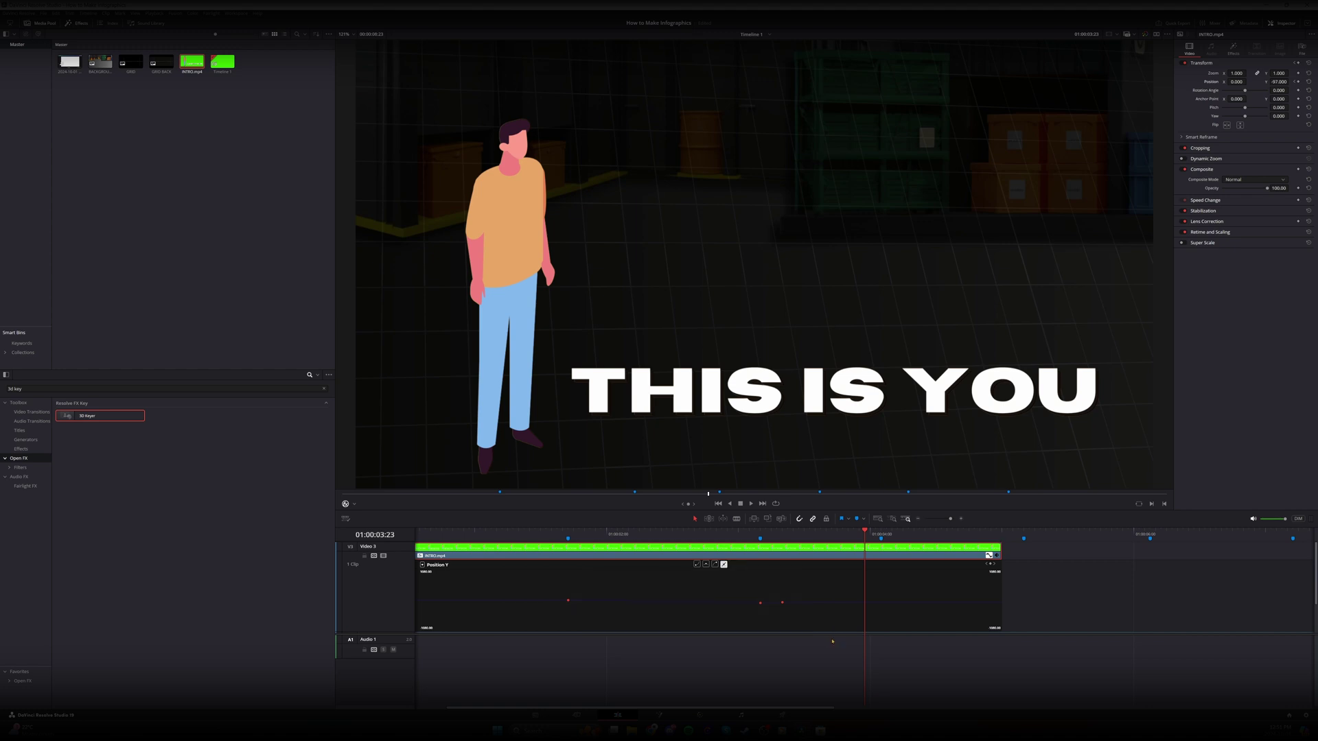
{"action": "left_click", "coordinate": [705, 564]}
Move the last Position Y keyframe later, between the second and third markers, and play back the slower movement
{"action": "left_click", "coordinate": [424, 534]}
{"action": "left_click_drag", "start_coordinate": [854, 602], "coordinate": [915, 603]}
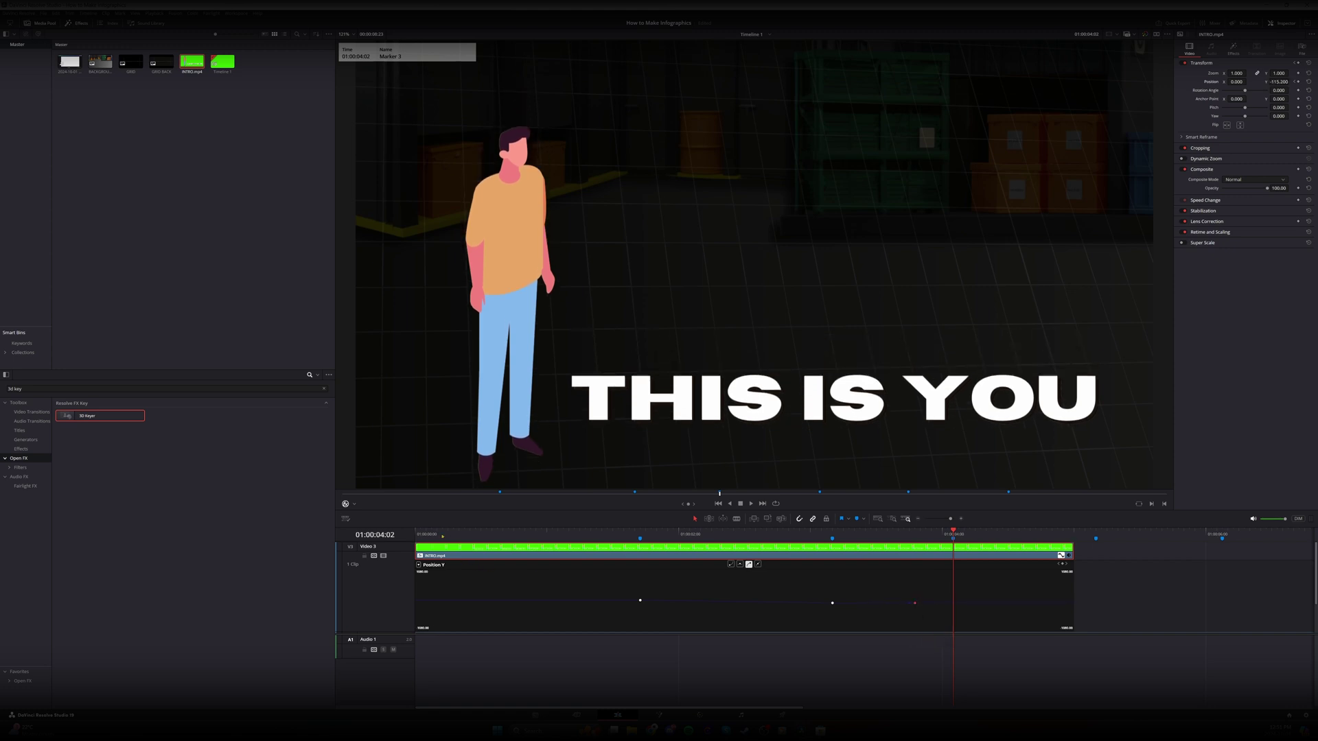
{"action": "key", "text": "Home"}
{"action": "key", "text": "space"}
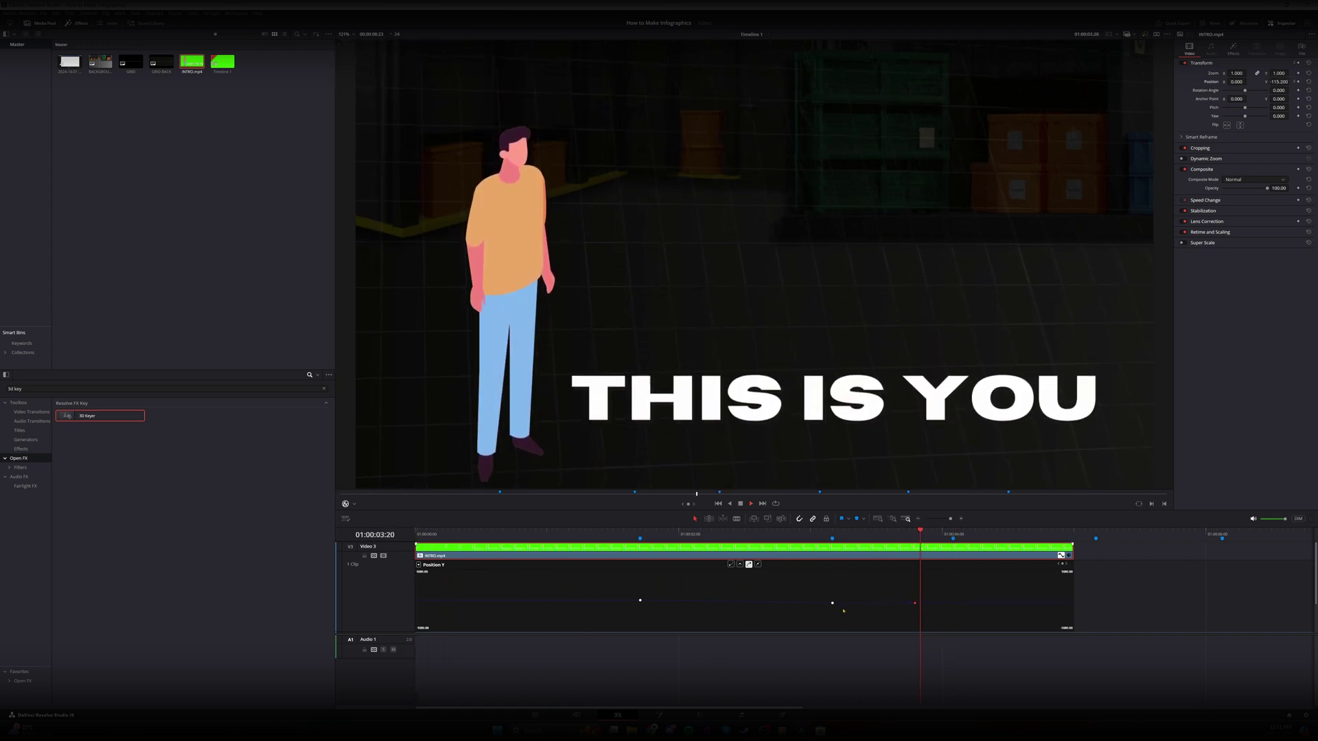
{"action": "key", "text": "Home"}
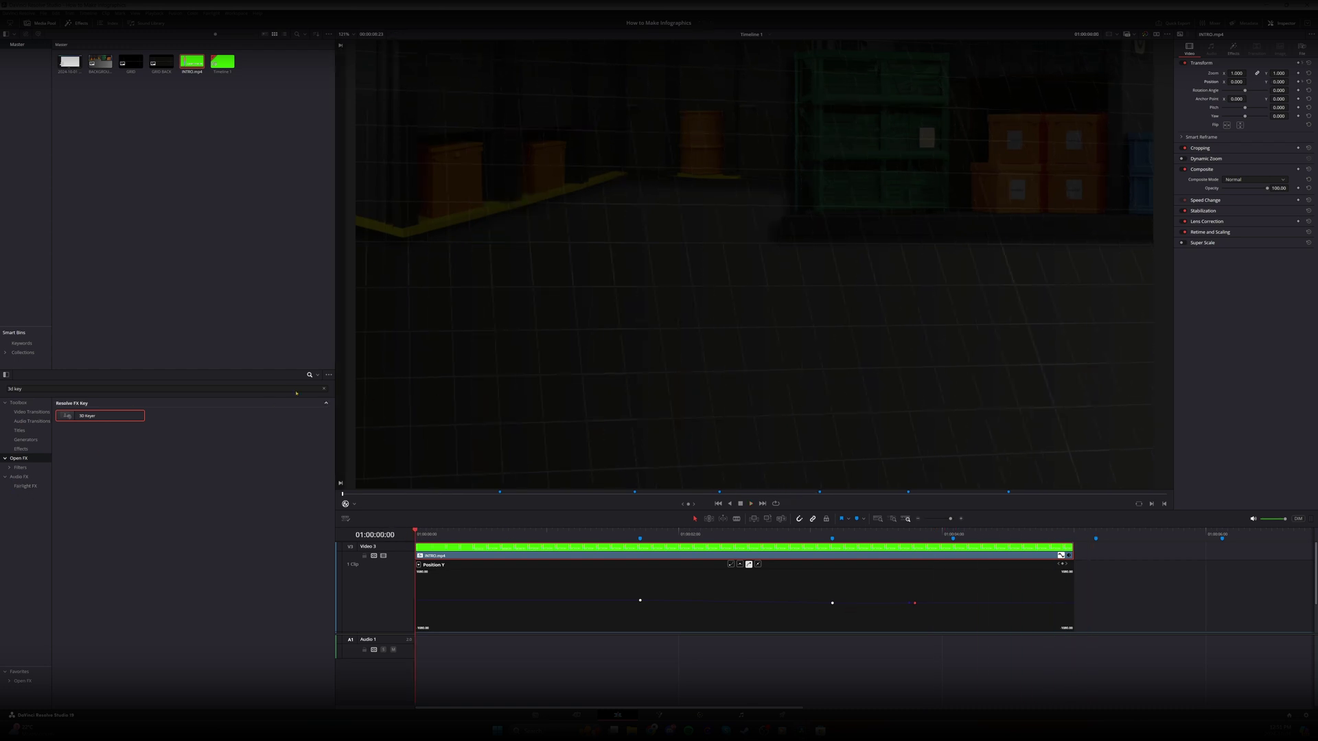
Add Camera Shake to INTRO.mp4 with PTR Speed 0.100 and Randomness Speed 0.000, and play back the shake
{"action": "left_click", "coordinate": [324, 388]}
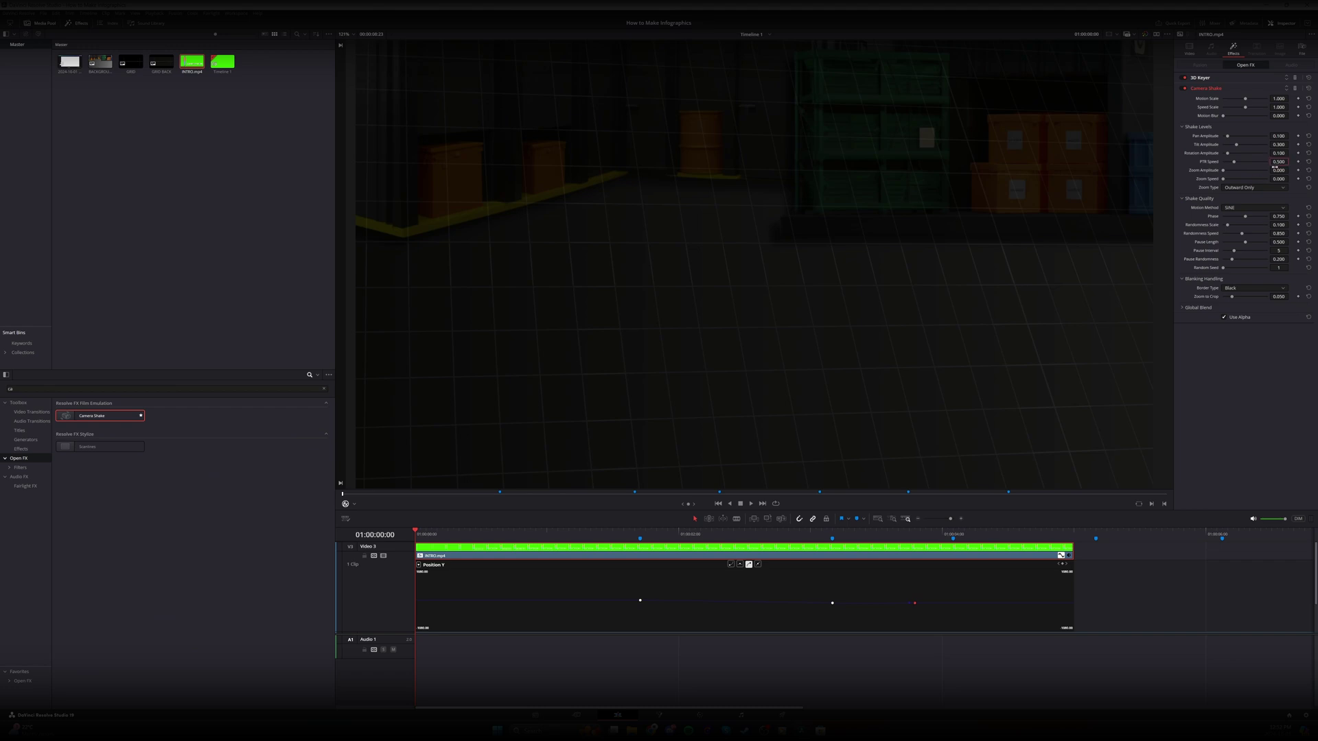
{"action": "type", "text": "0.10"}
{"action": "key", "text": "Return"}
{"action": "left_click_drag", "start_coordinate": [1242, 233], "coordinate": [1244, 237]}
{"action": "key", "text": "space"}
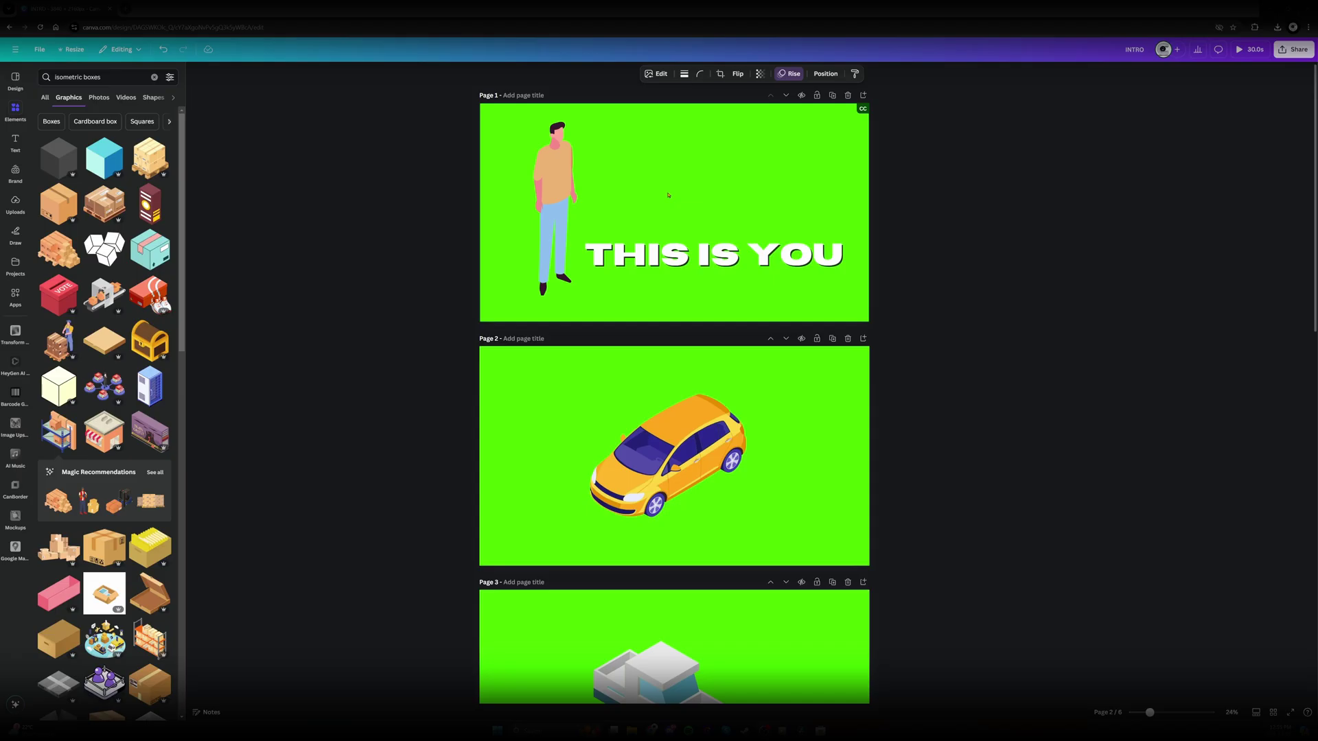
Switch to the Canva design and review the isometric graphics on pages 2 to 6
{"action": "scroll", "coordinate": [643, 250], "scroll_direction": "down", "scroll_amount": 3}
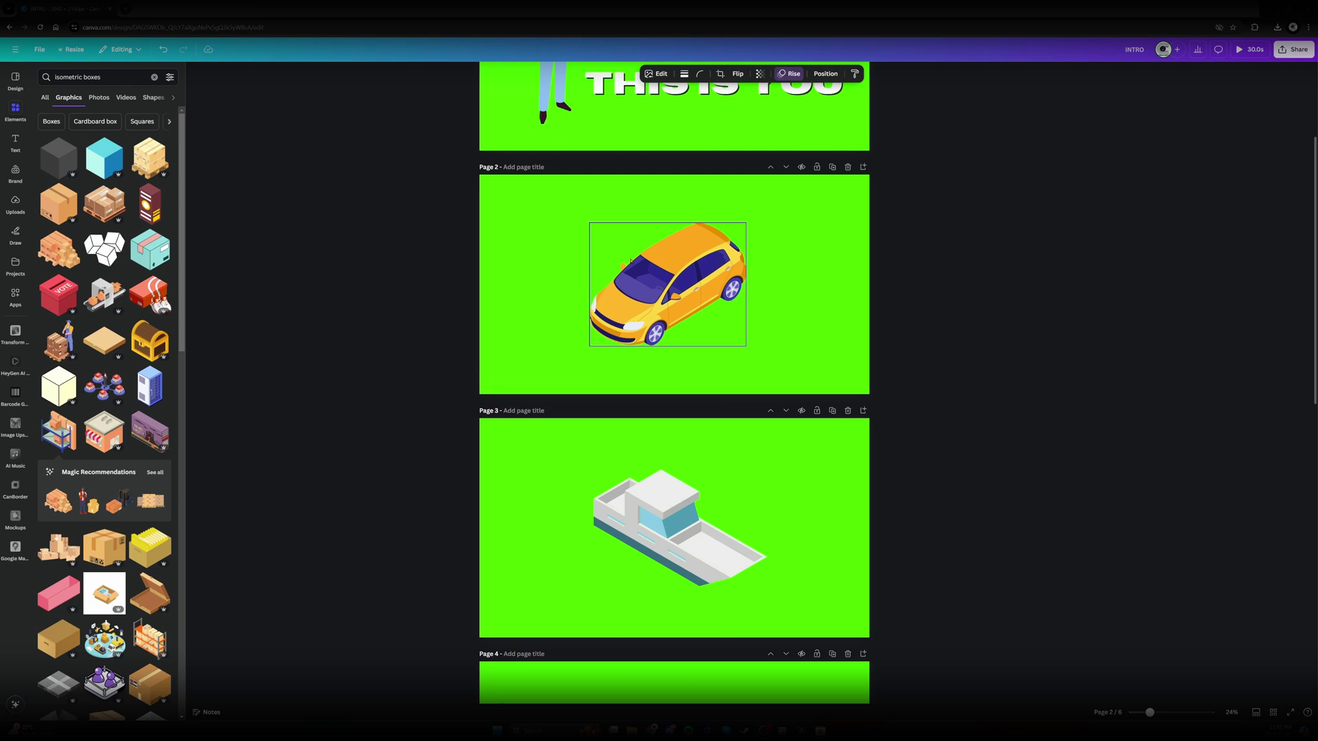
{"action": "scroll", "coordinate": [631, 263], "scroll_direction": "down", "scroll_amount": 10}
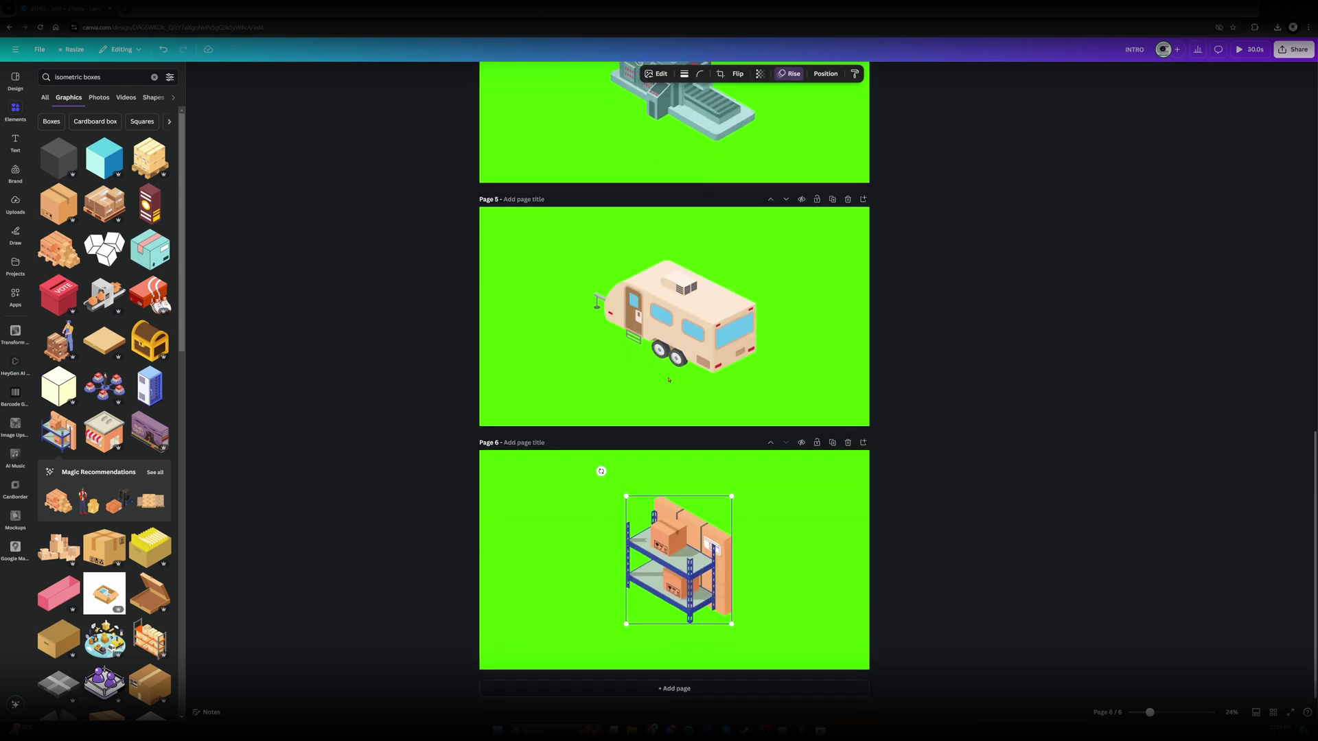
{"action": "scroll", "coordinate": [668, 379], "scroll_direction": "up", "scroll_amount": 8}
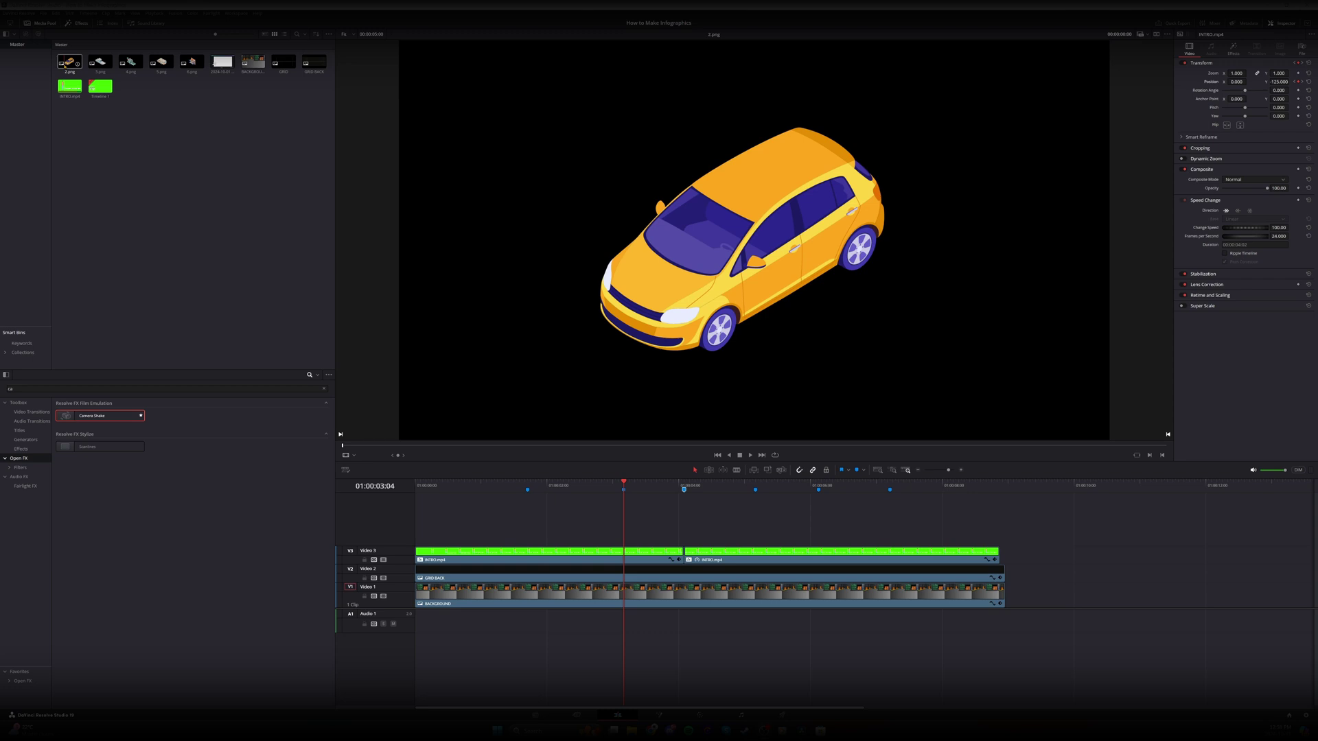
Place the car graphic 2.png on Video 4 at the second marker, trim it to end at the third marker, and adjust its zoom
{"action": "left_click_drag", "start_coordinate": [65, 64], "coordinate": [624, 532]}
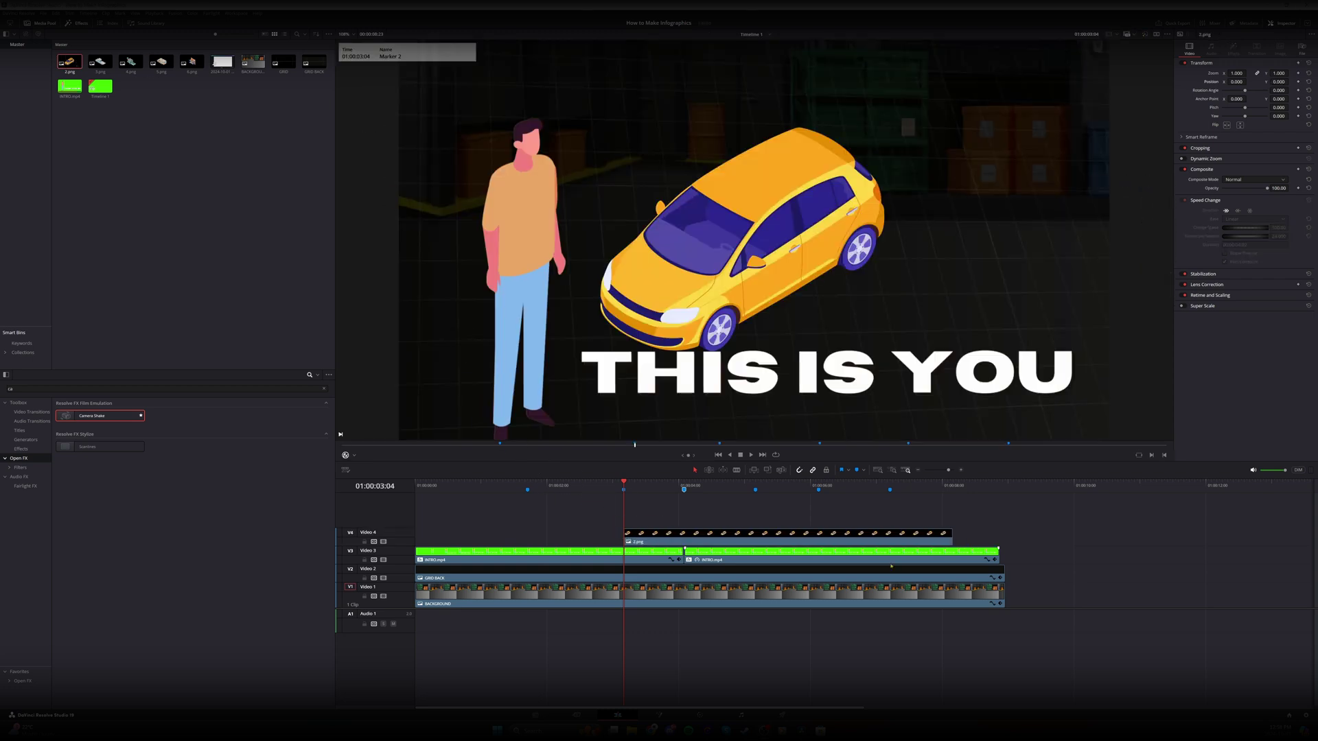
{"action": "left_click_drag", "start_coordinate": [953, 542], "coordinate": [684, 540]}
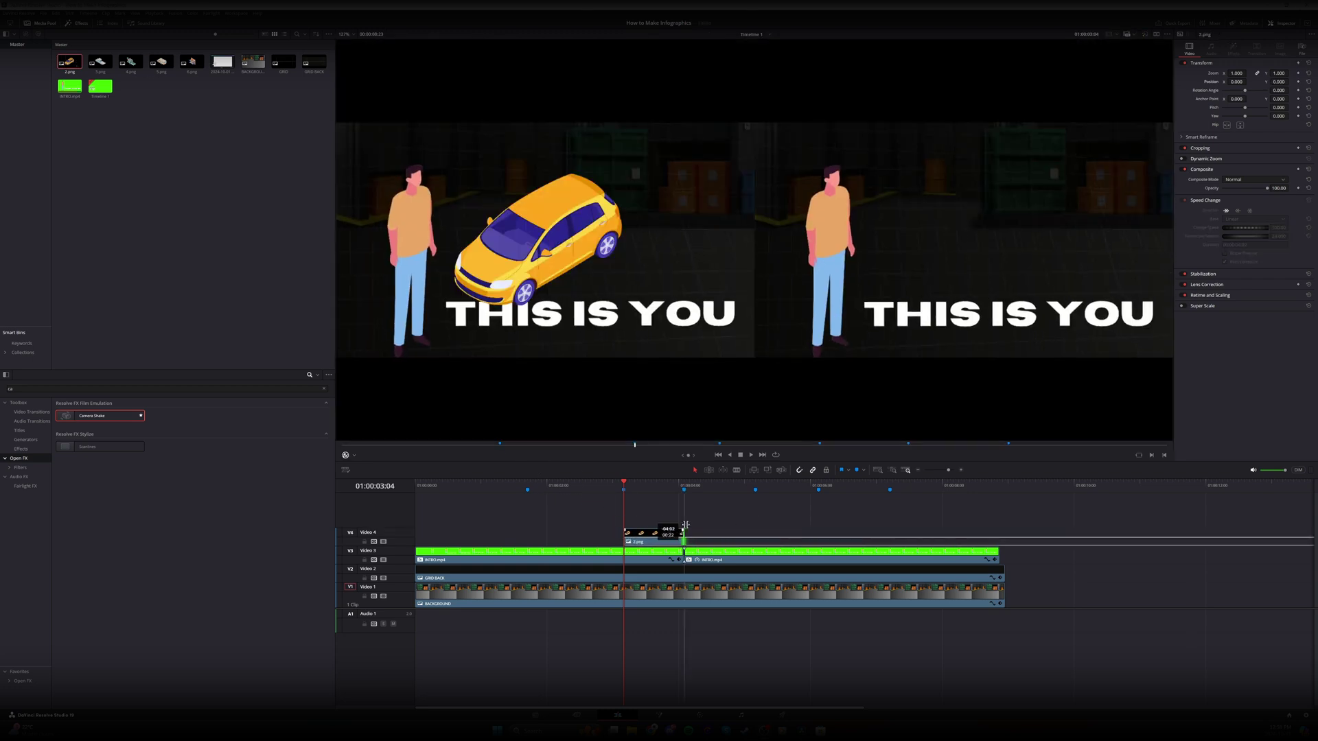
{"action": "left_click_drag", "start_coordinate": [1236, 73], "coordinate": [1272, 72]}
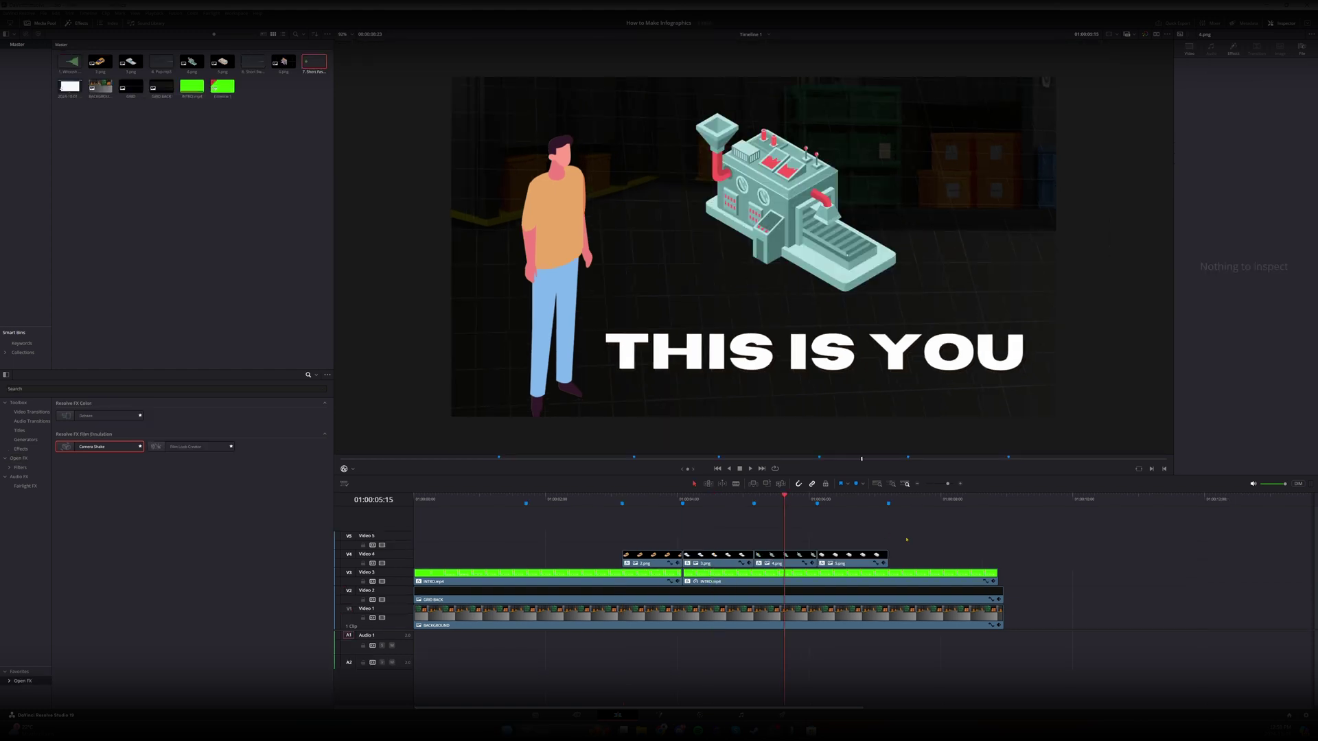
Preview the Short Fast Whoosh sound, place it on Audio 1 at the third marker, and add Pop.mp3 alongside the whooshes on Audio 2
{"action": "left_click", "coordinate": [849, 507]}
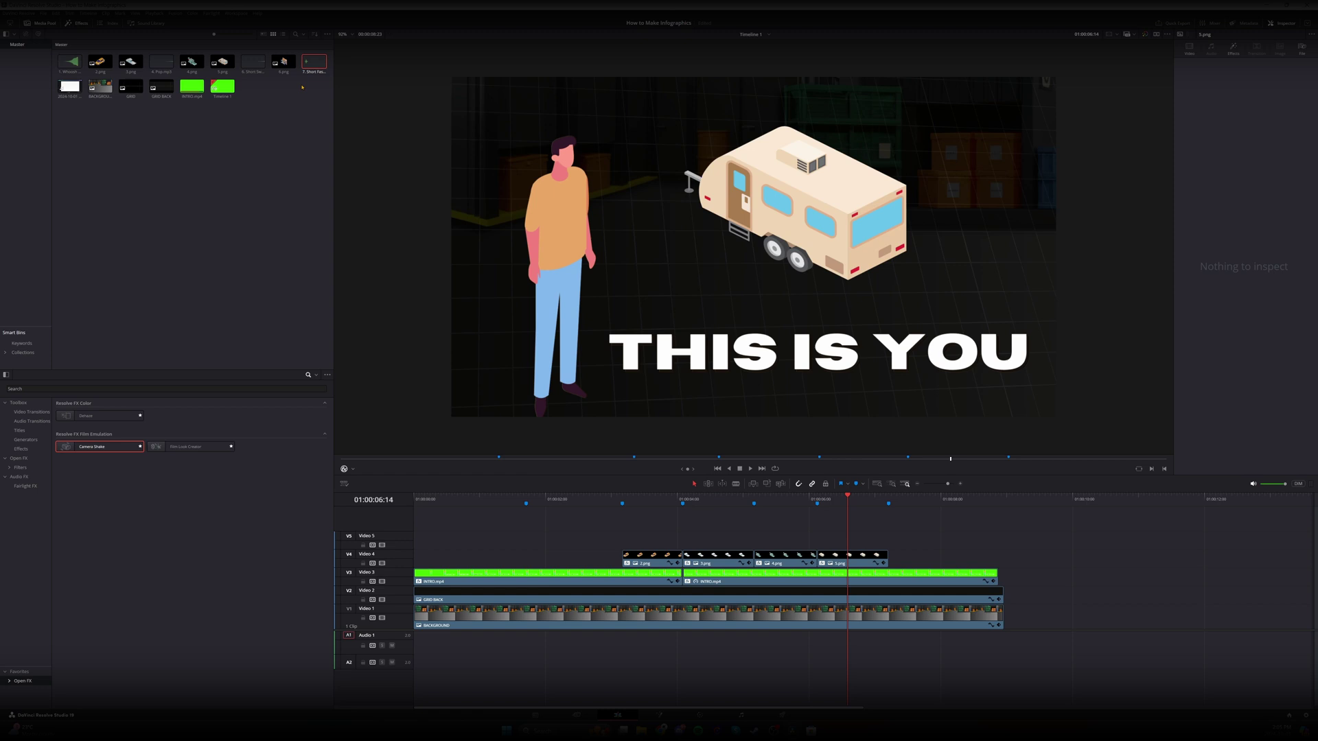
{"action": "left_click", "coordinate": [313, 61]}
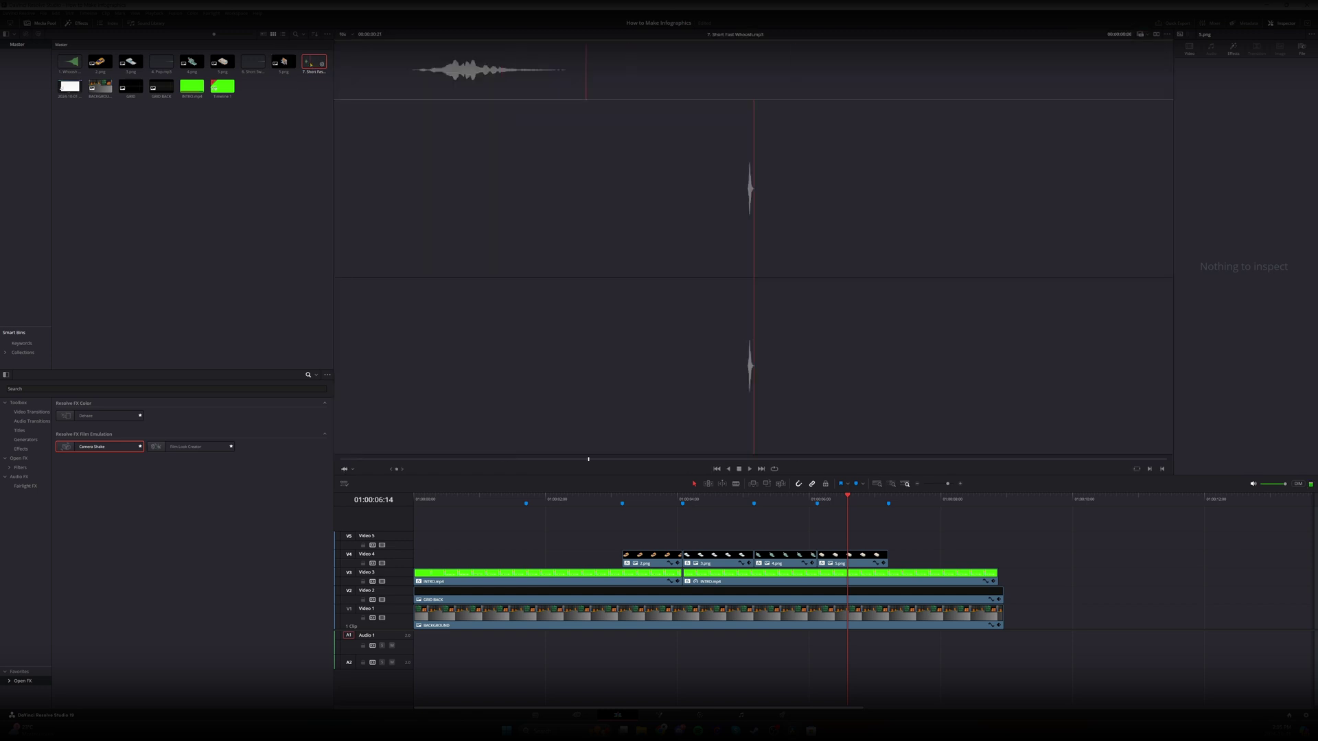
{"action": "left_click_drag", "start_coordinate": [314, 62], "coordinate": [679, 641]}
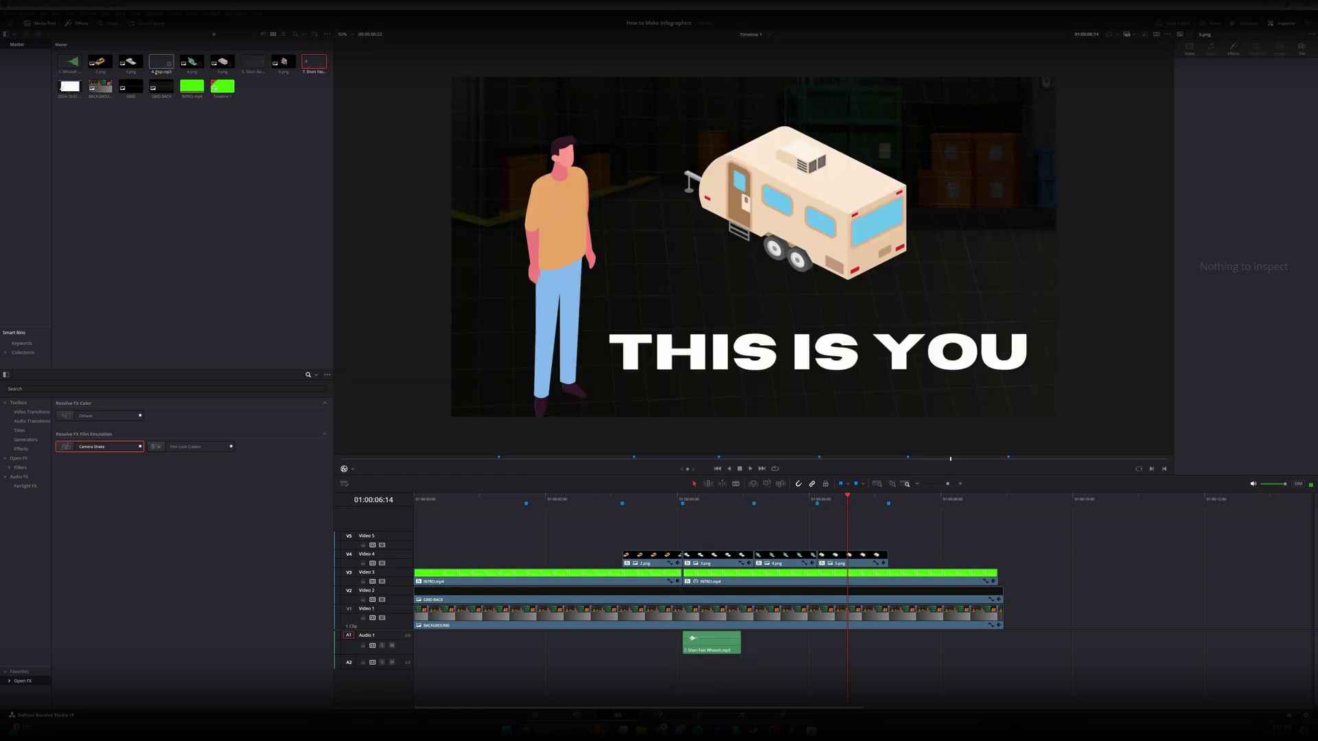
{"action": "mouse_move", "coordinate": [161, 63]}
{"action": "left_mouse_down"}
{"action": "mouse_move", "coordinate": [488, 350]}
{"action": "mouse_move", "coordinate": [685, 677]}
{"action": "mouse_move", "coordinate": [683, 664]}
{"action": "mouse_move", "coordinate": [753, 667]}
{"action": "mouse_move", "coordinate": [764, 639]}
{"action": "mouse_move", "coordinate": [914, 643]}
{"action": "left_mouse_up"}
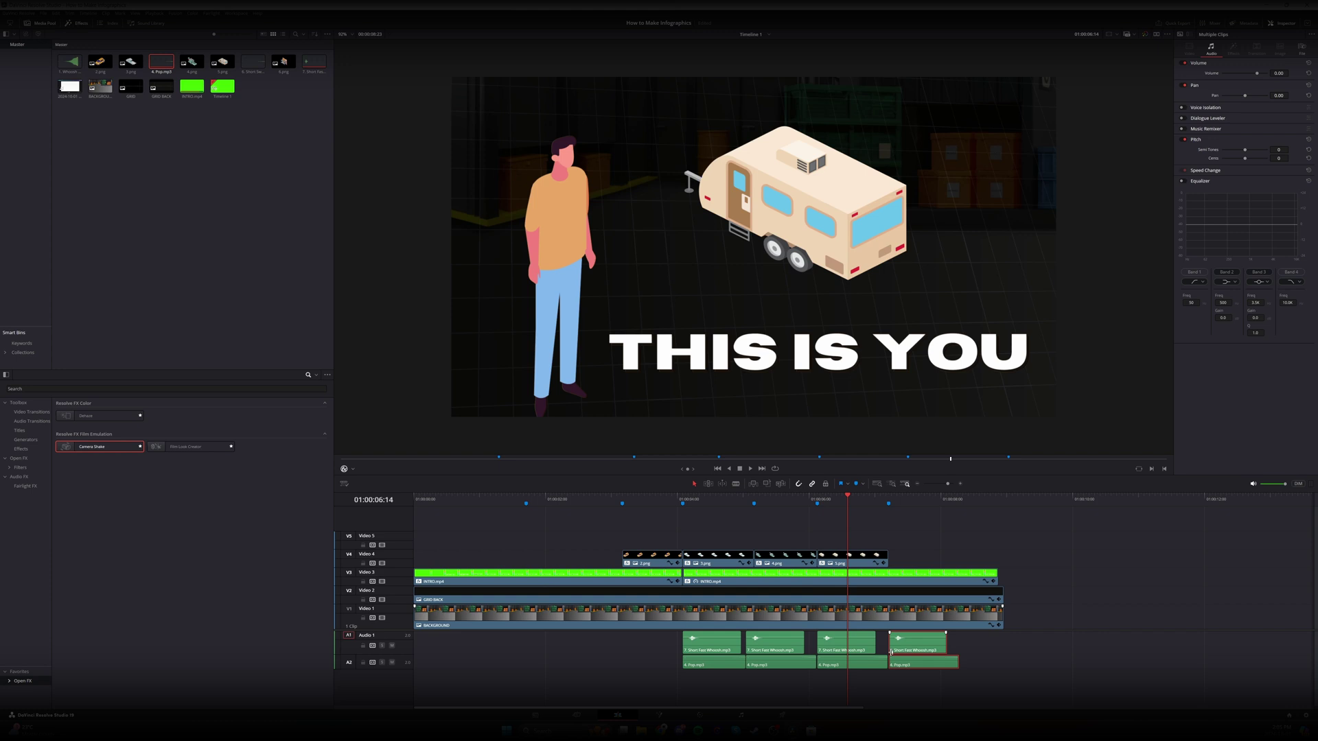
Copy the whoosh to near the second marker and a whoosh-and-pop pair to the first marker, and move the playhead there
{"action": "left_click_drag", "start_coordinate": [707, 639], "coordinate": [665, 640]}
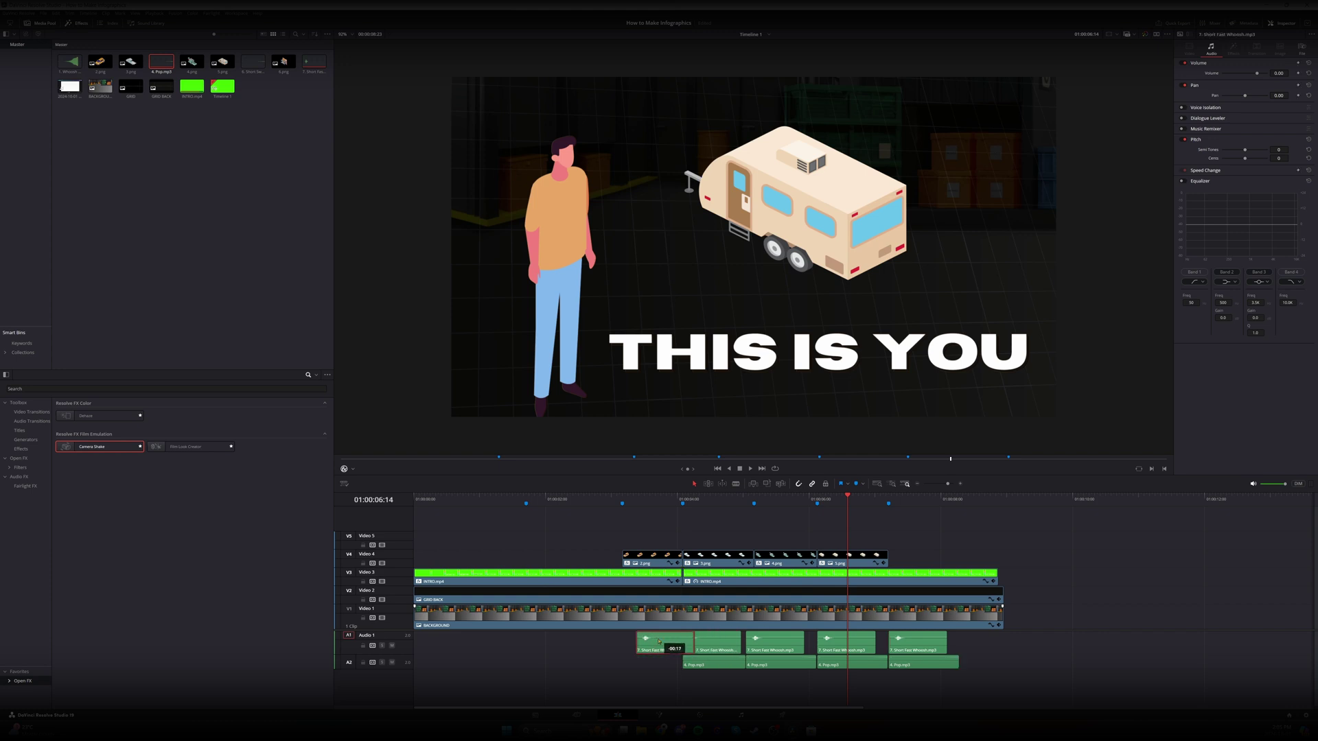
{"action": "left_click_drag", "start_coordinate": [657, 657], "coordinate": [550, 632]}
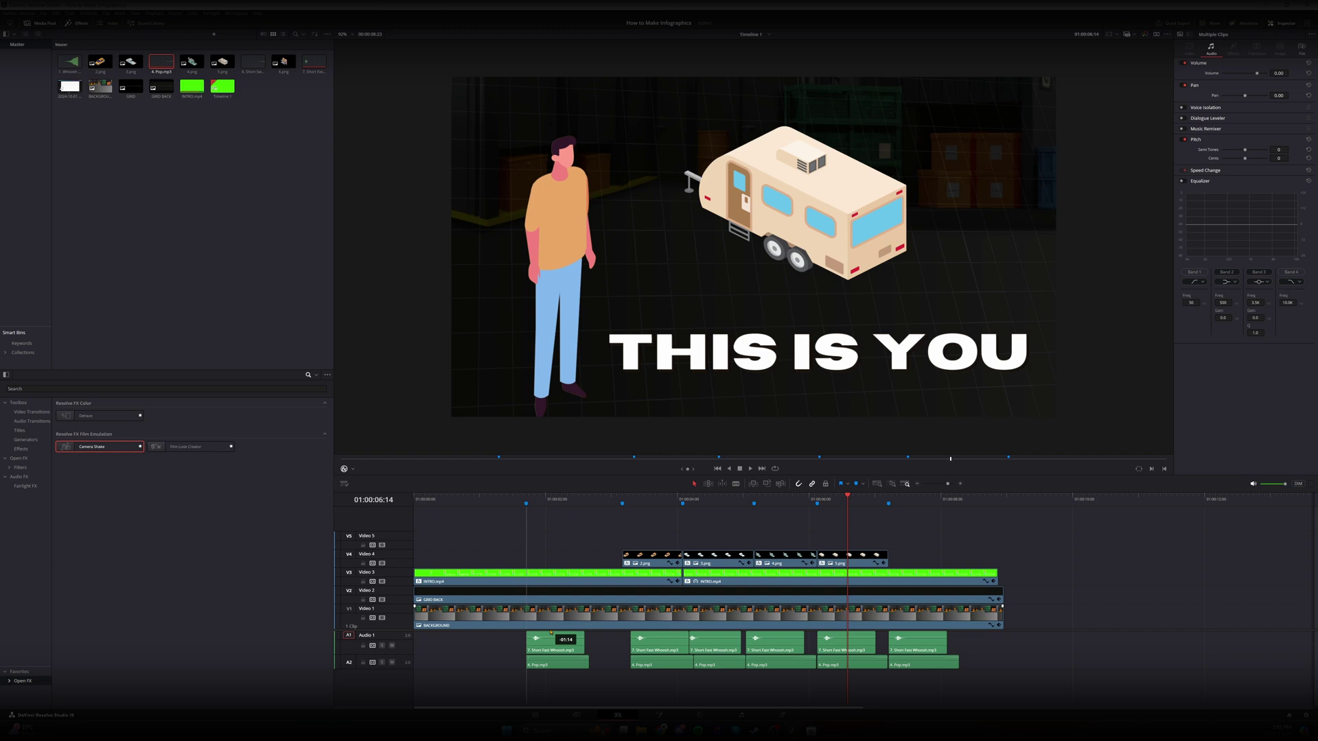
{"action": "left_click", "coordinate": [526, 499]}
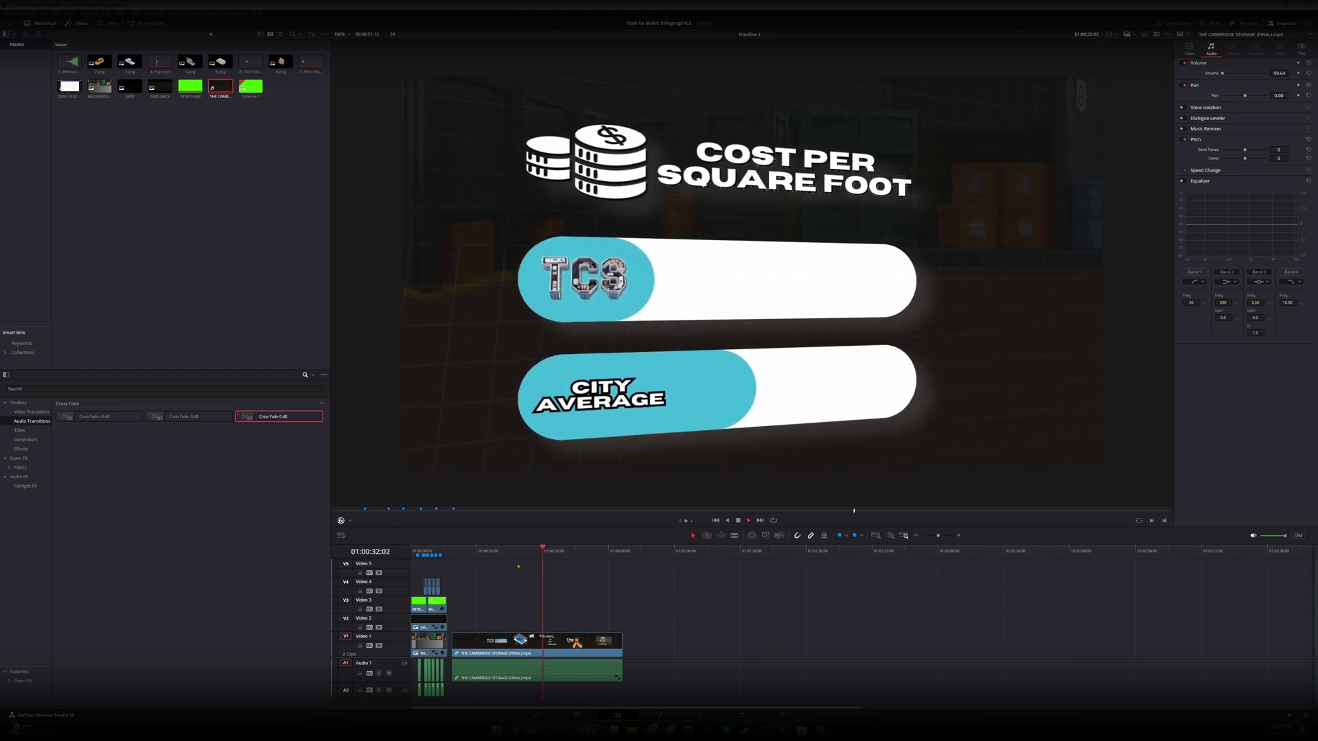
Jump back in the finished infographic video to review the car storage scene with its 15 FT and 10 FT dimensions
{"action": "key", "text": "shift+Left"}
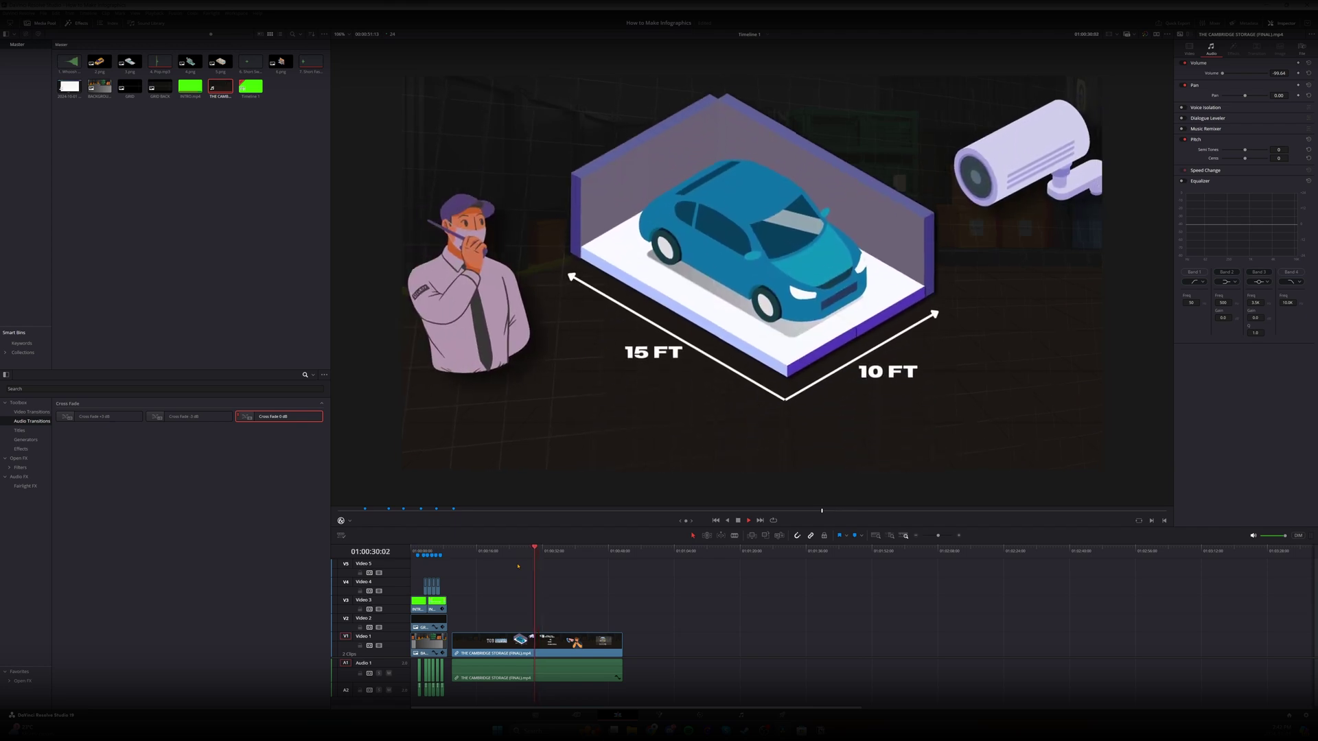